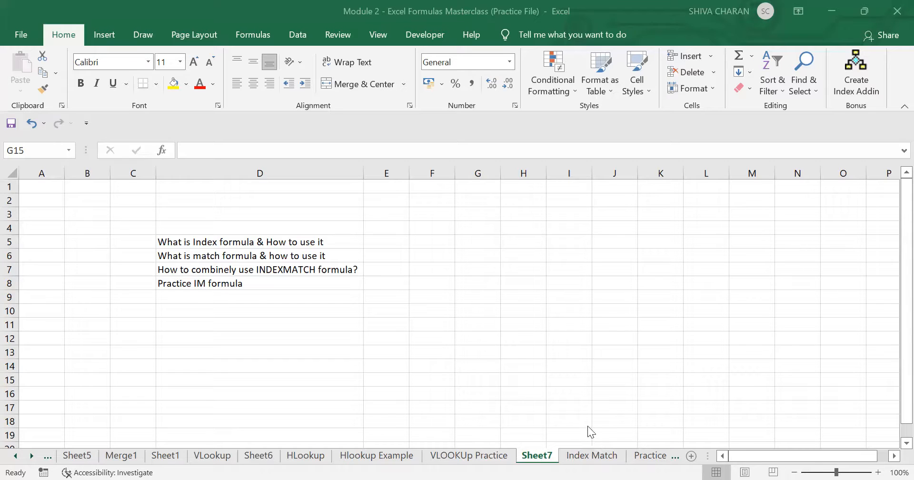
# - Open the Index Match sheet and review the INDEX and MATCH syntax notes in D14:D15
pyautogui.click(589, 457)
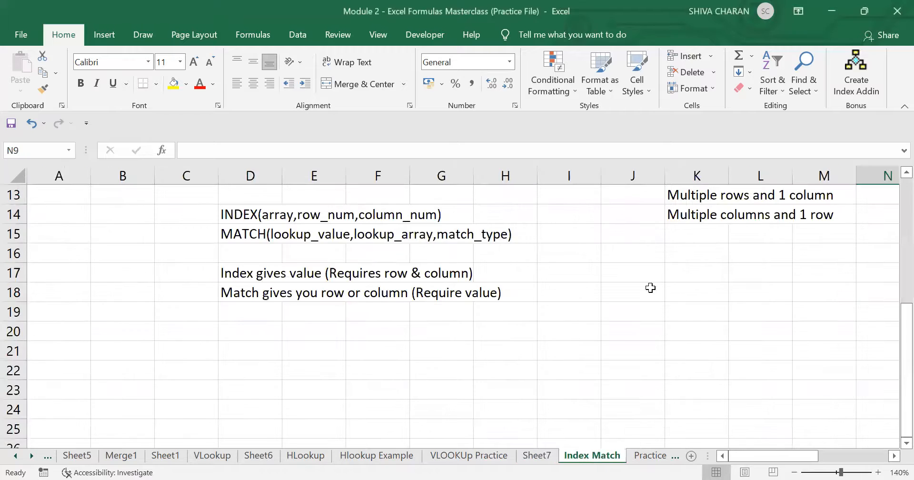
pyautogui.click(513, 372)
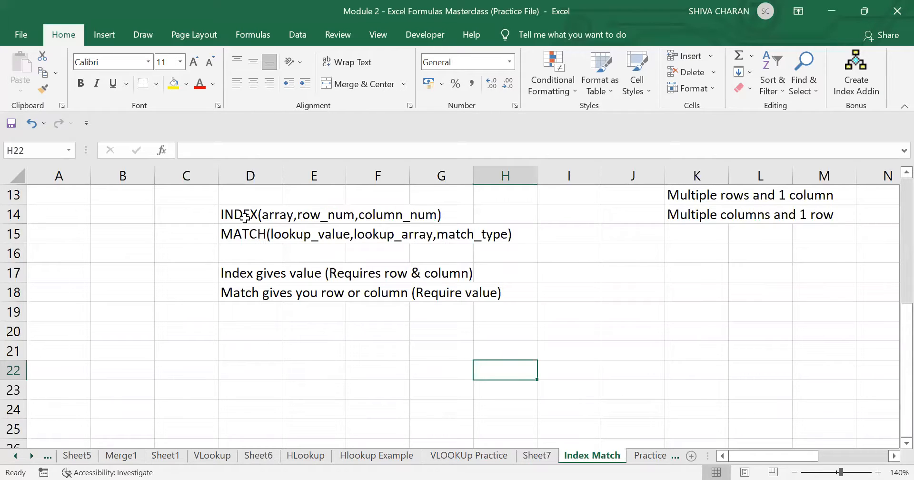
pyautogui.click(245, 218)
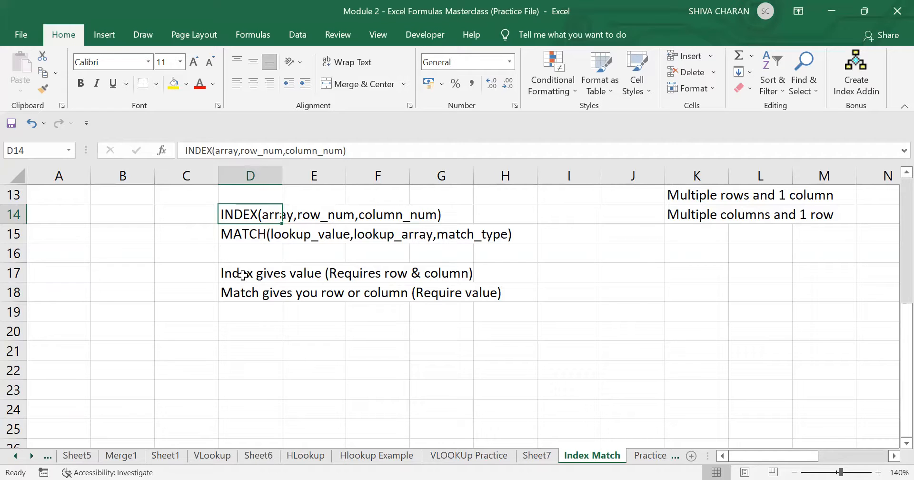
pyautogui.click(241, 235)
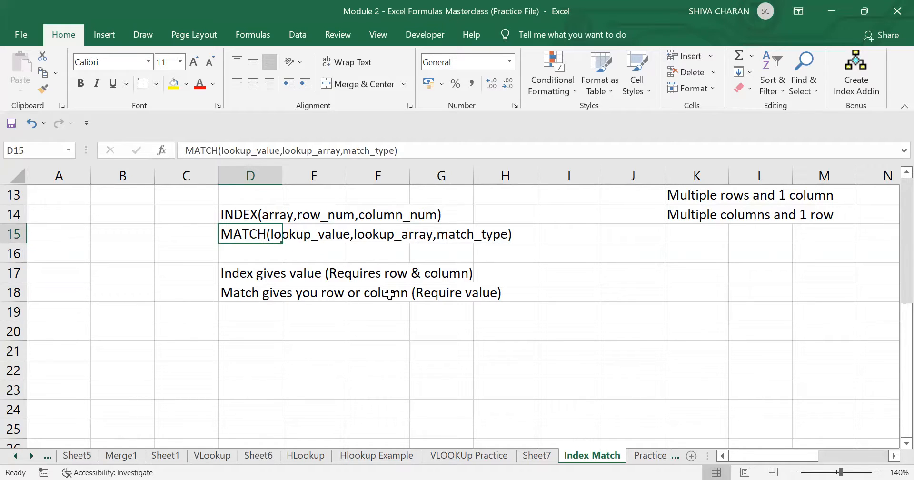
pyautogui.click(398, 365)
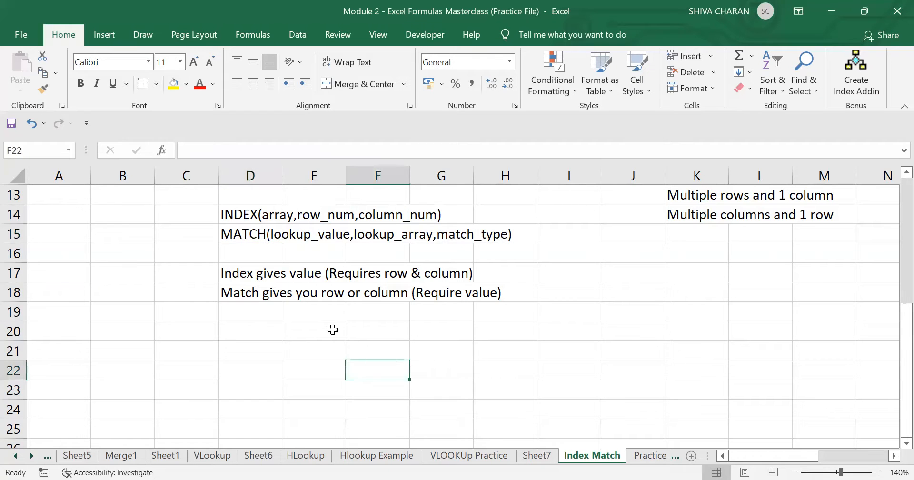
pyautogui.click(237, 214)
pyautogui.moveTo(237, 214); pyautogui.dragTo(241, 234)
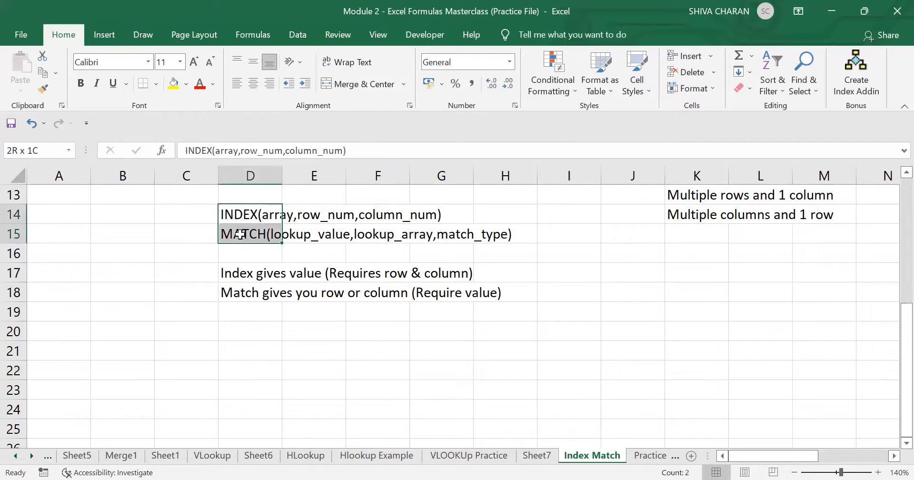
pyautogui.click(285, 332)
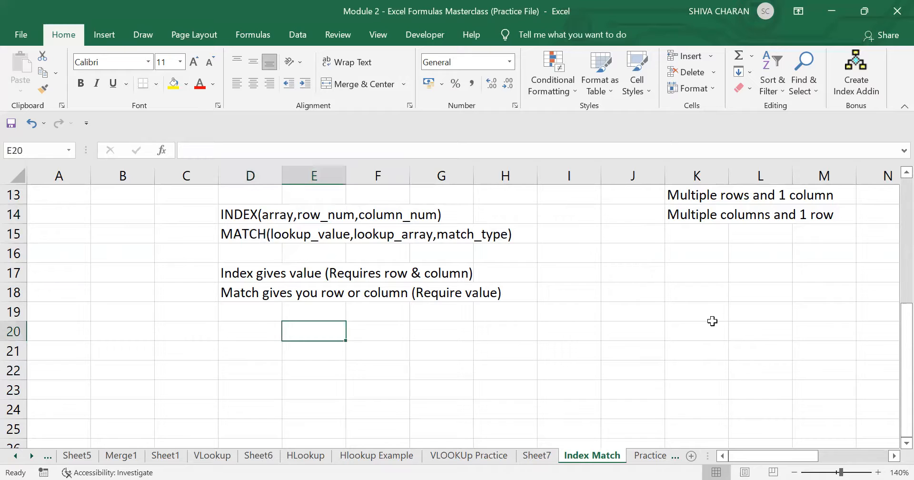
pyautogui.scroll(1, 709, 324)
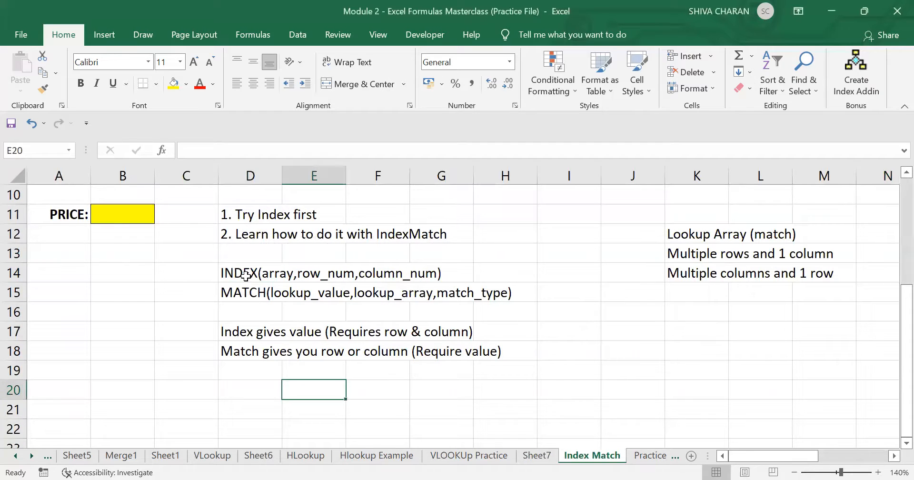
pyautogui.moveTo(238, 273); pyautogui.dragTo(245, 351)
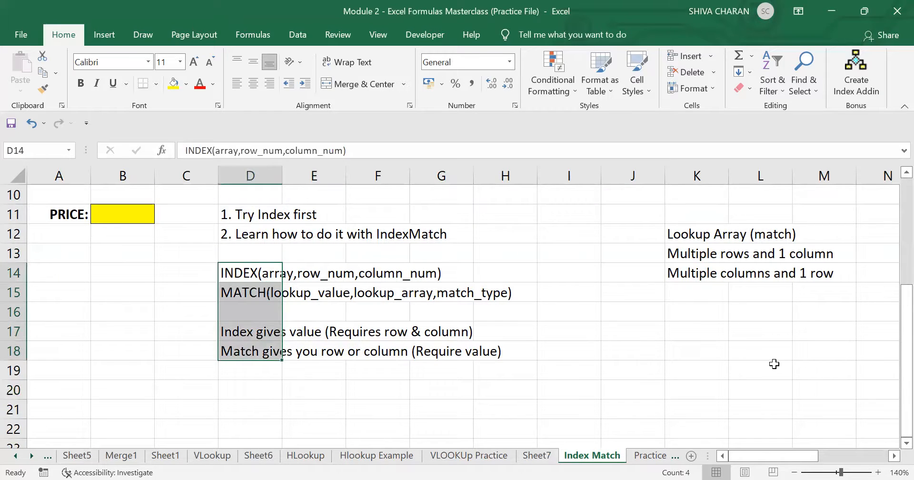
pyautogui.click(774, 365)
pyautogui.scroll(3, 837, 327)
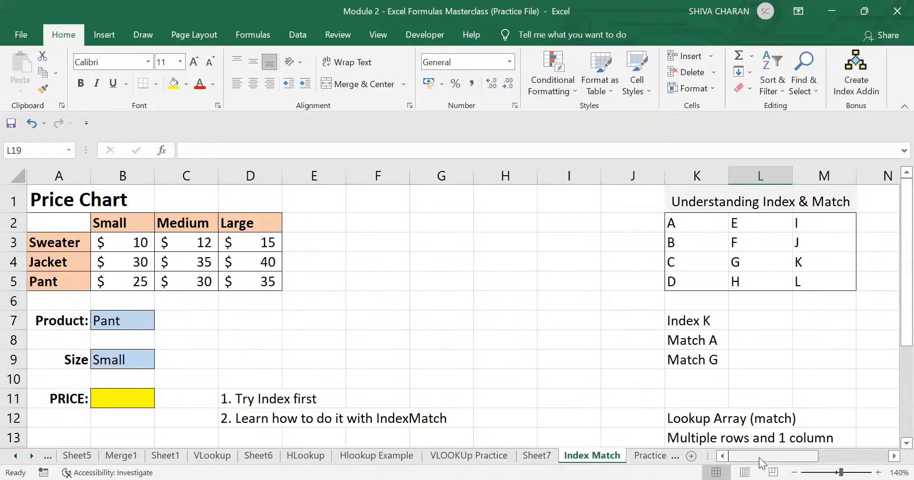
pyautogui.moveTo(759, 457); pyautogui.dragTo(794, 457)
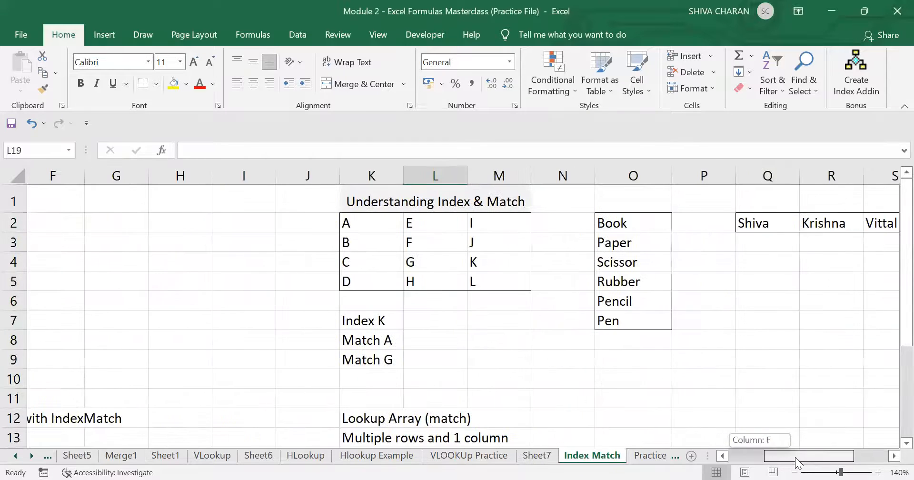
pyautogui.click(432, 320)
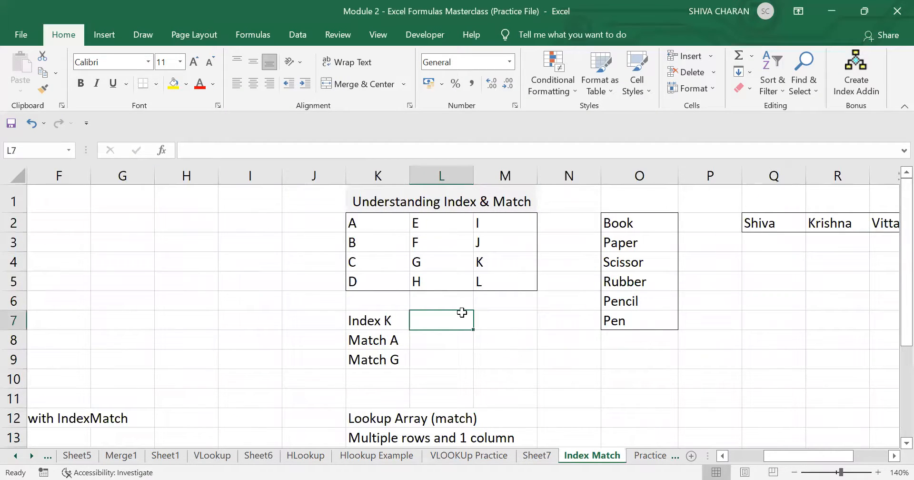
pyautogui.moveTo(391, 227); pyautogui.dragTo(495, 284)
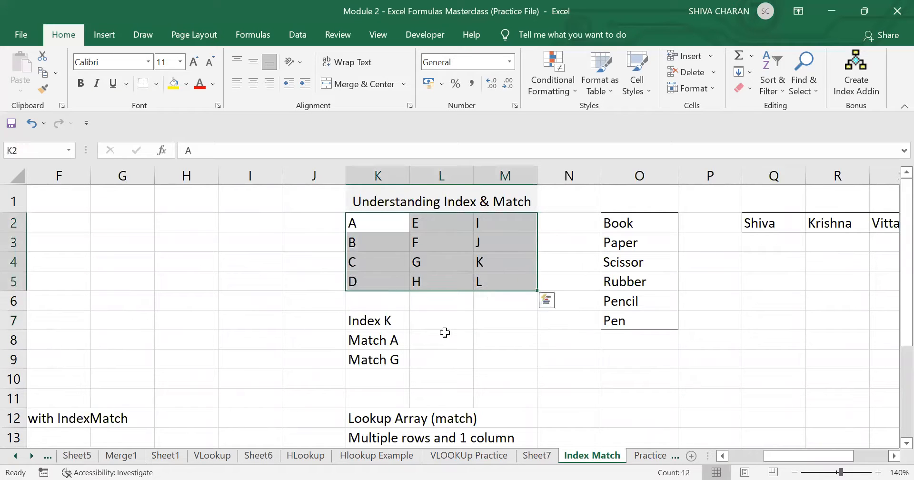
pyautogui.click(438, 320)
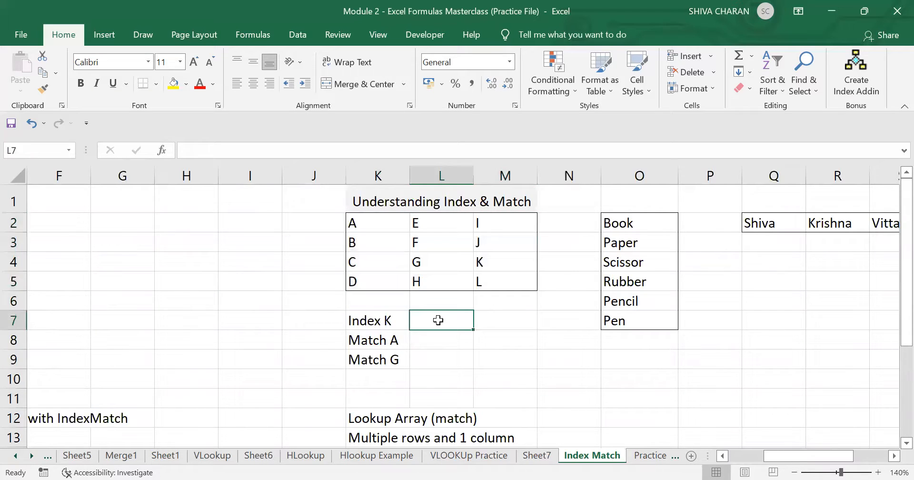
pyautogui.click(391, 320)
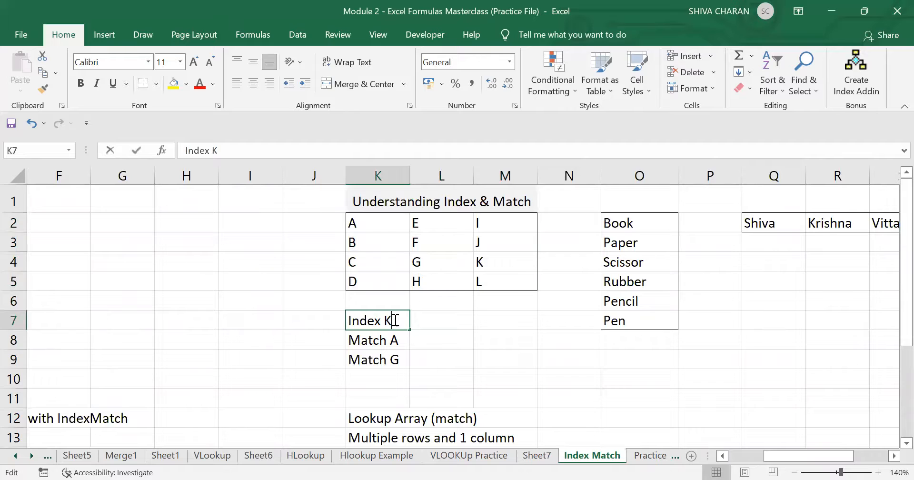
pyautogui.click(573, 355)
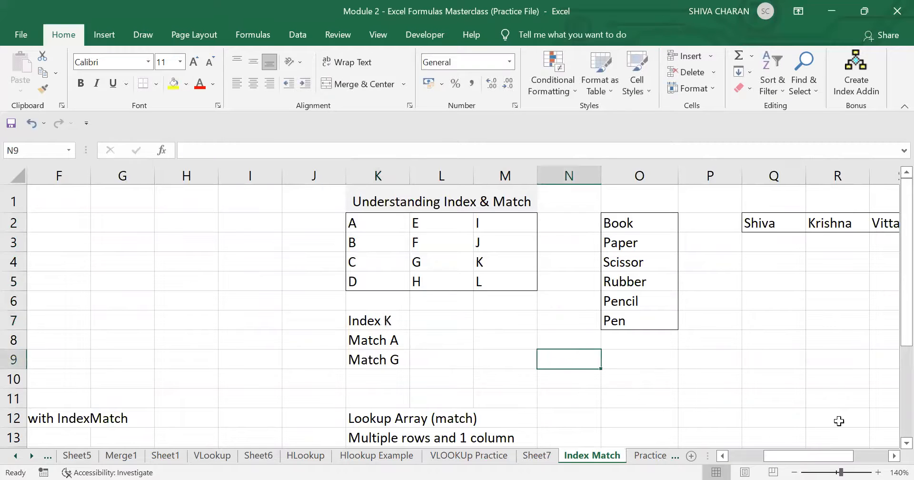
pyautogui.moveTo(895, 293); pyautogui.dragTo(892, 374)
pyautogui.moveTo(804, 463); pyautogui.dragTo(782, 463)
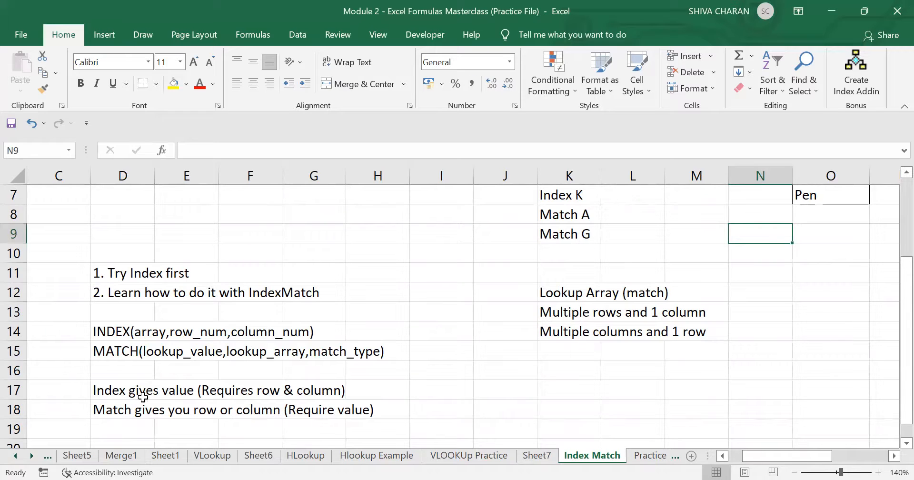
pyautogui.click(117, 392)
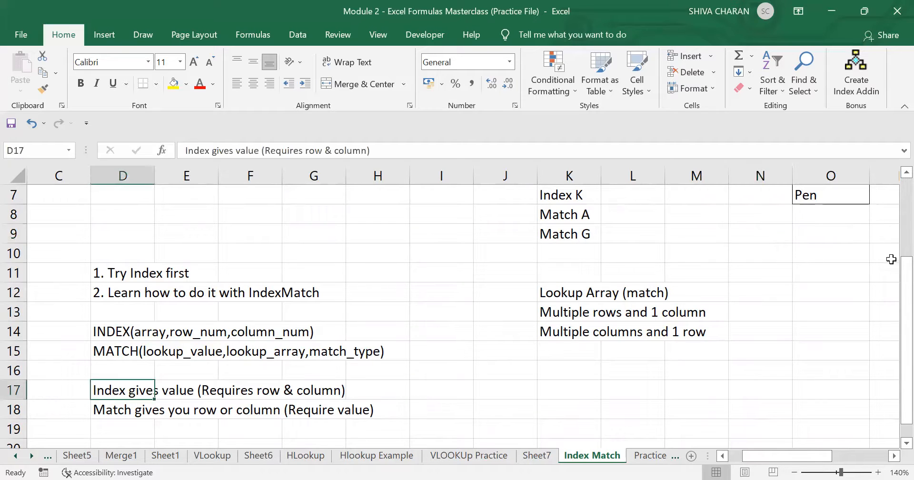
pyautogui.scroll(2, 759, 307)
# - Enter =INDEX(K2:M5,3,3) in L7 so it returns K from the letter grid
pyautogui.click(651, 327)
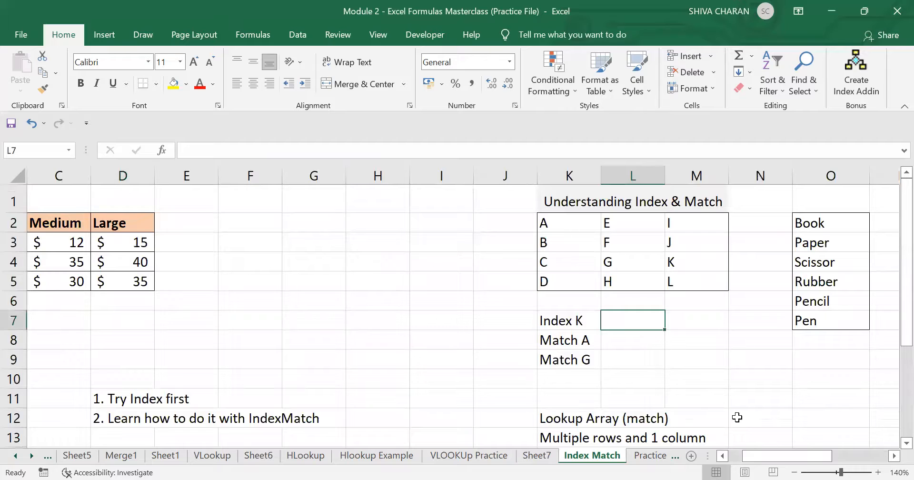
pyautogui.write('=')
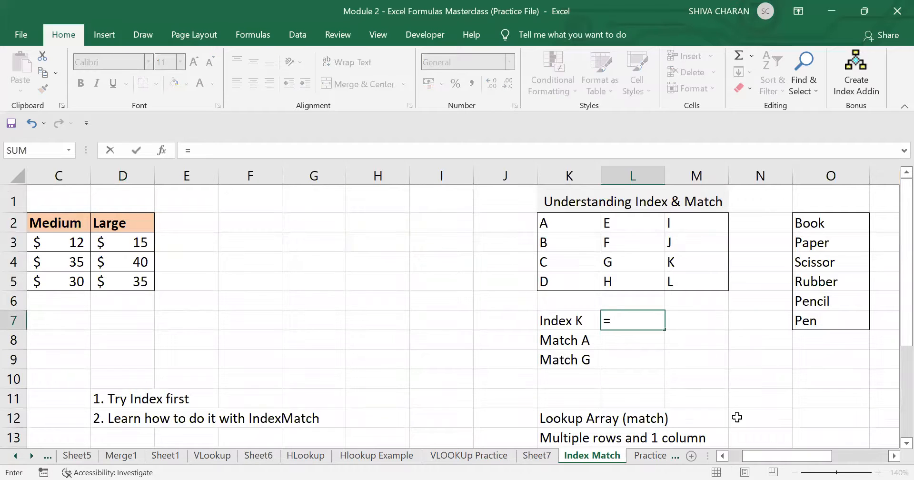
pyautogui.write('INDEX')
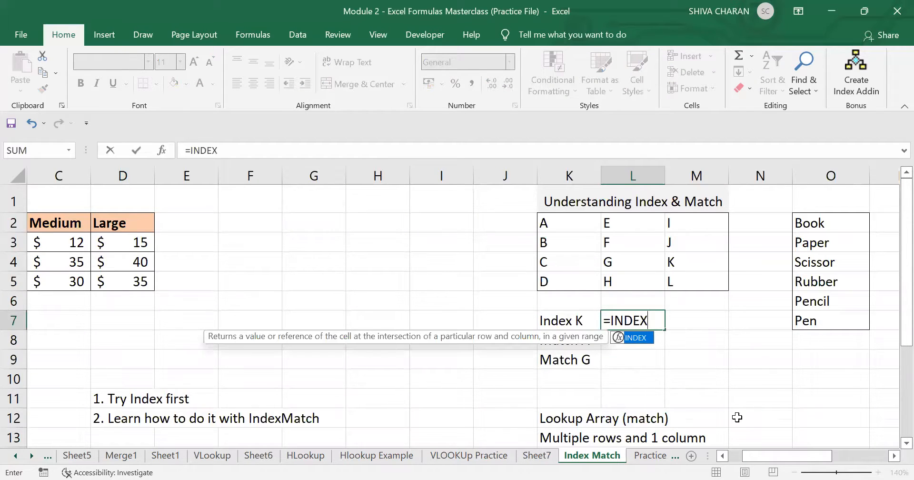
pyautogui.write('(')
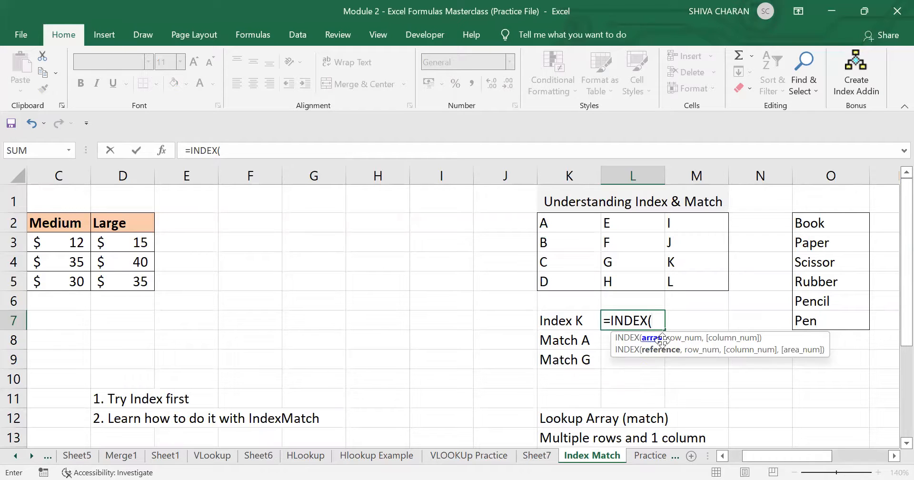
pyautogui.moveTo(566, 216); pyautogui.dragTo(700, 282)
pyautogui.write(',')
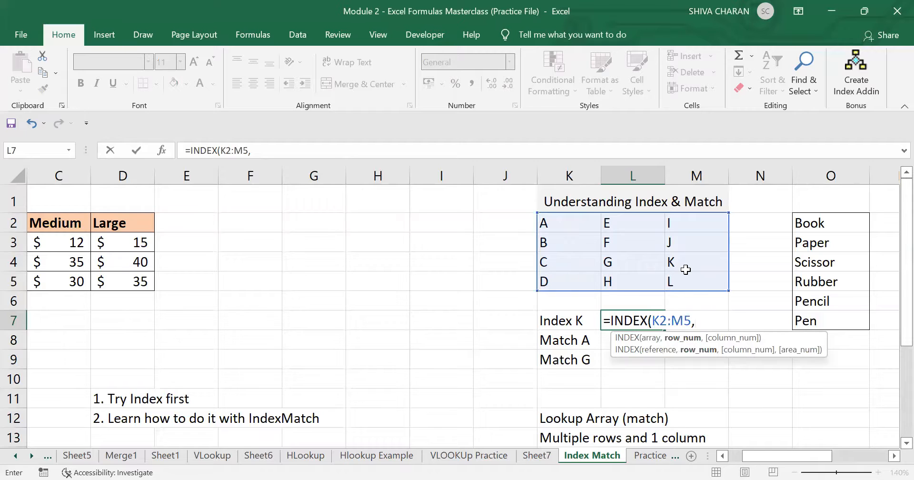
pyautogui.write('3,')
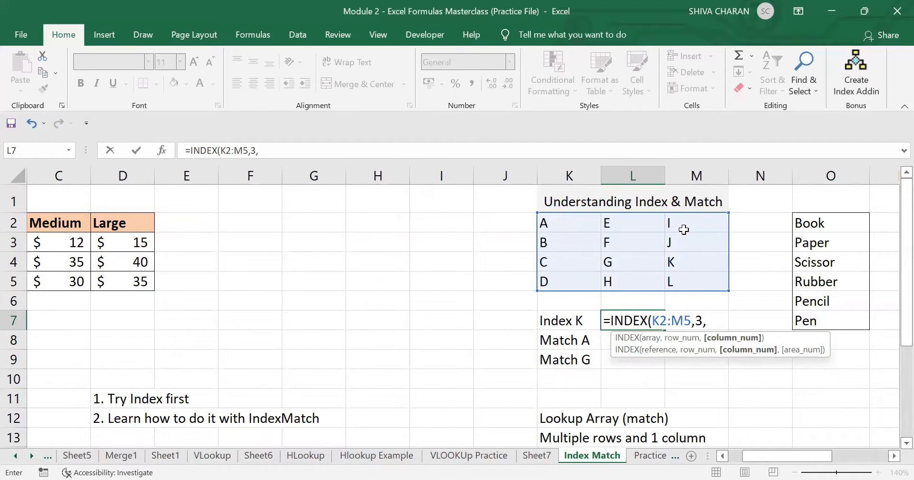
pyautogui.write('3)')
pyautogui.hotkey('ctrl', 'Return')
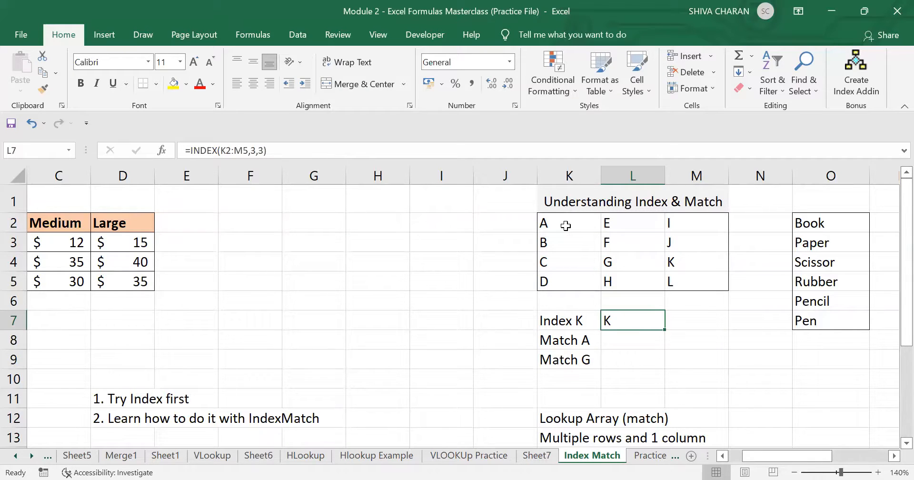
pyautogui.doubleClick(637, 317)
# - Leave L7's formula unchanged and relabel K7 from Index K to Index F
pyautogui.click(698, 322)
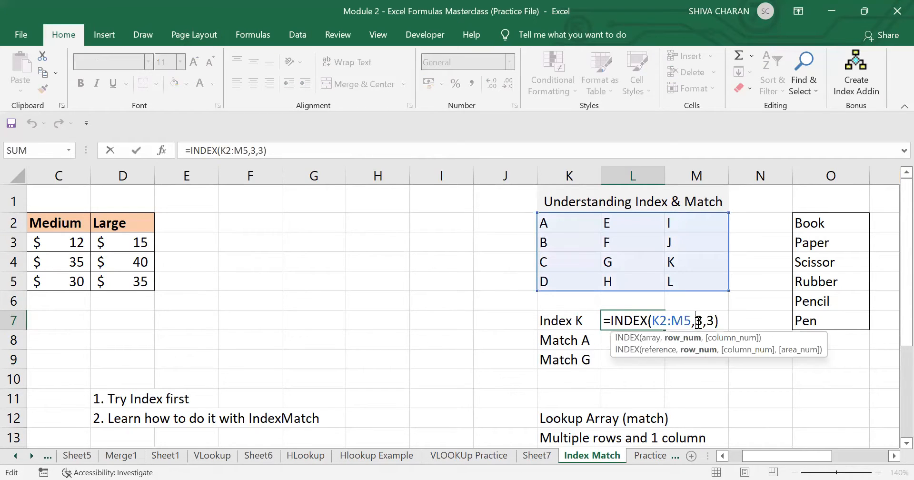
pyautogui.doubleClick(698, 322)
pyautogui.hotkey('shift', 'Right')
pyautogui.hotkey('shift', 'Right')
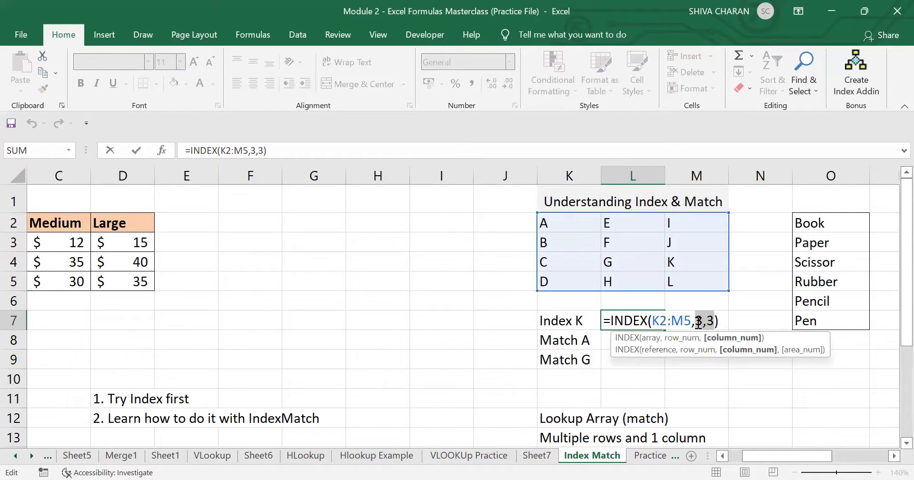
pyautogui.press('Return')
pyautogui.click(588, 321)
pyautogui.press('F2')
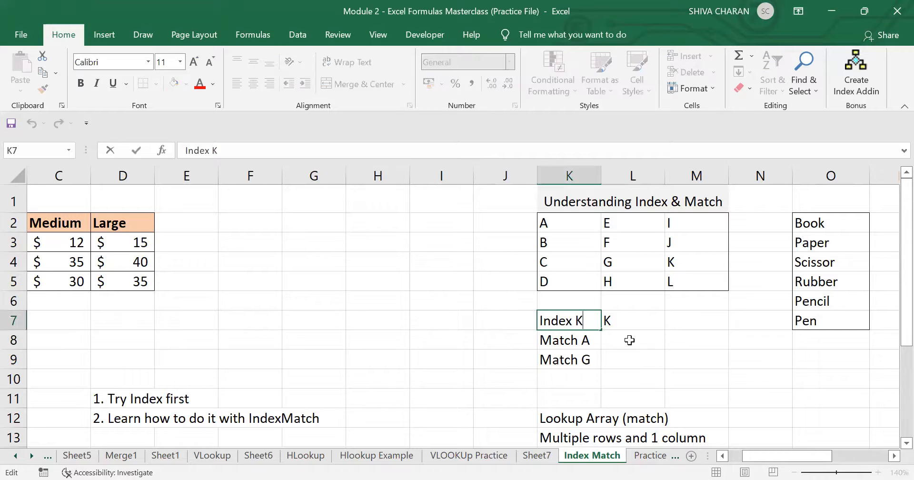
pyautogui.press('BackSpace')
pyautogui.write('F')
pyautogui.press('Tab')
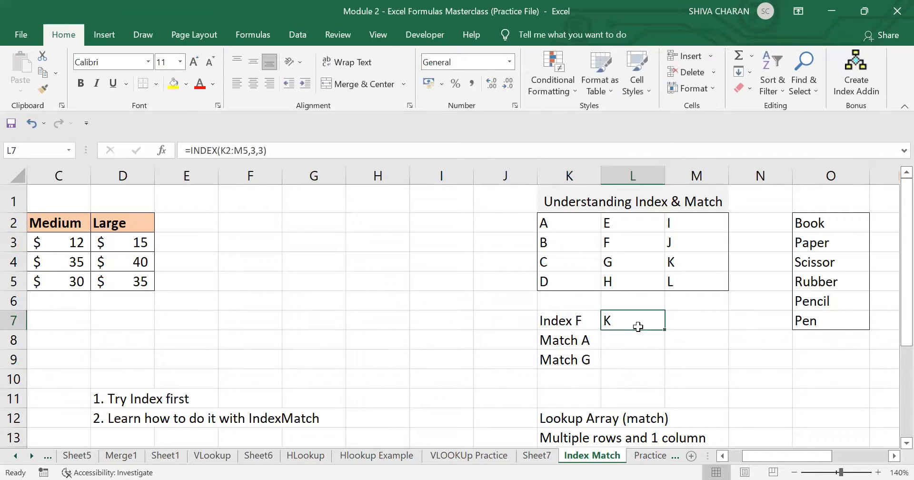
# - Change L7's formula to =INDEX(K2:M5,2,2) so it returns F
pyautogui.doubleClick(641, 323)
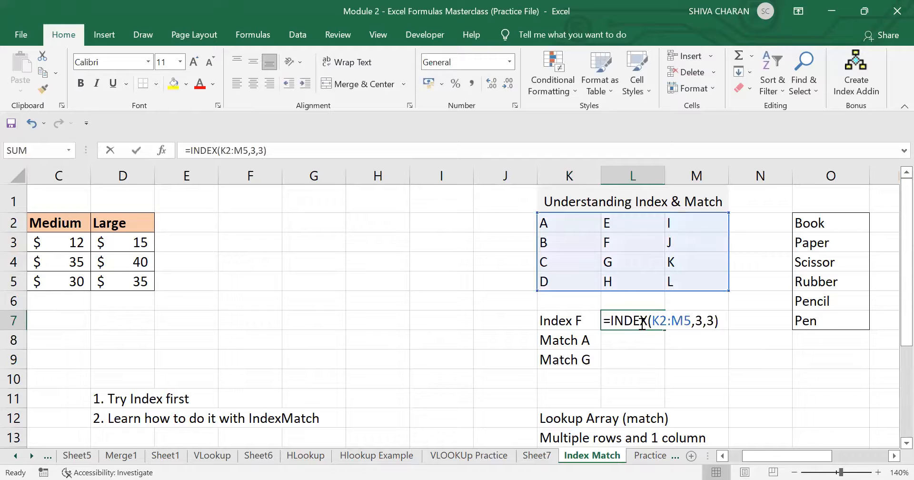
pyautogui.click(700, 321)
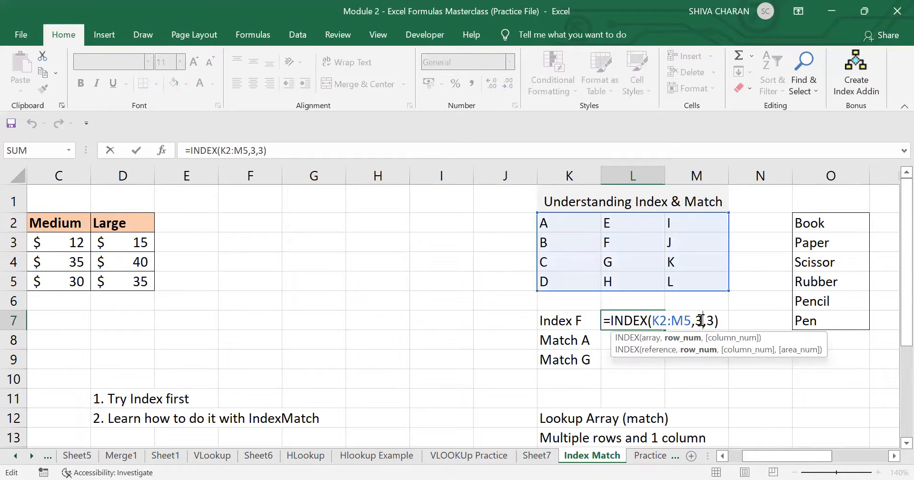
pyautogui.press('BackSpace')
pyautogui.write('2')
pyautogui.press('Right')
pyautogui.press('Right')
pyautogui.press('BackSpace')
pyautogui.write('2')
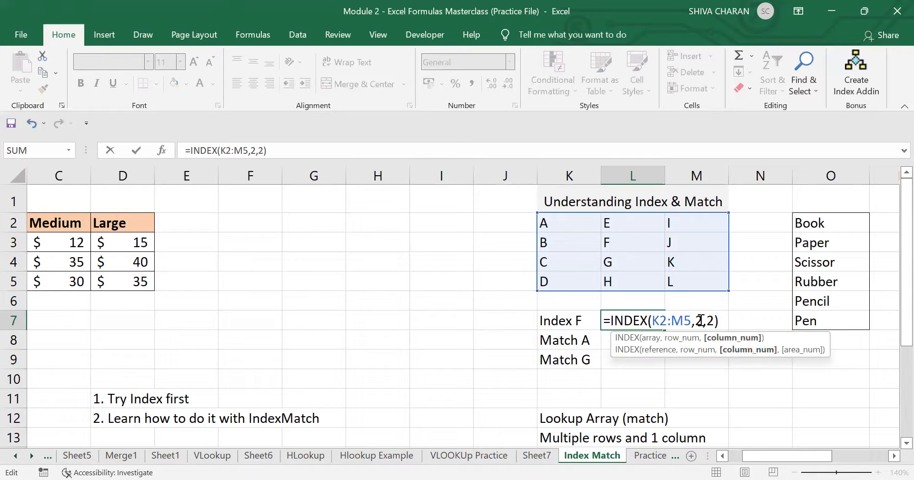
pyautogui.press('Return')
pyautogui.click(636, 316)
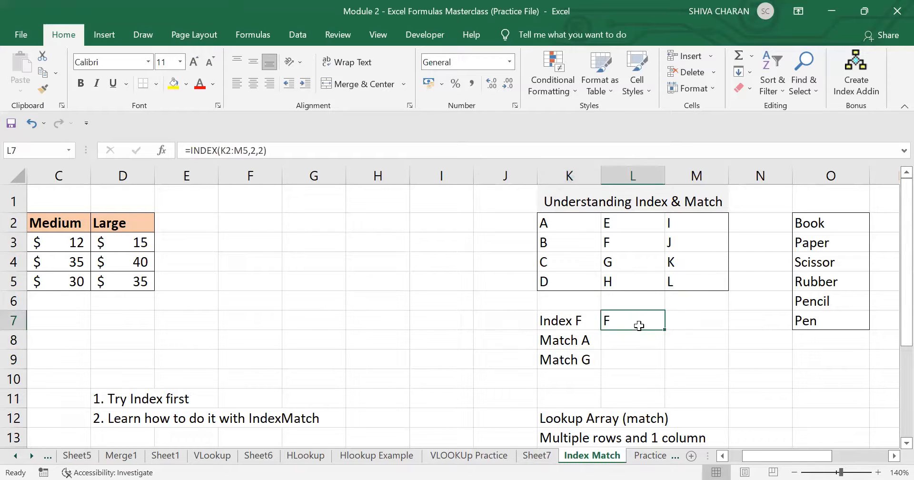
pyautogui.click(648, 342)
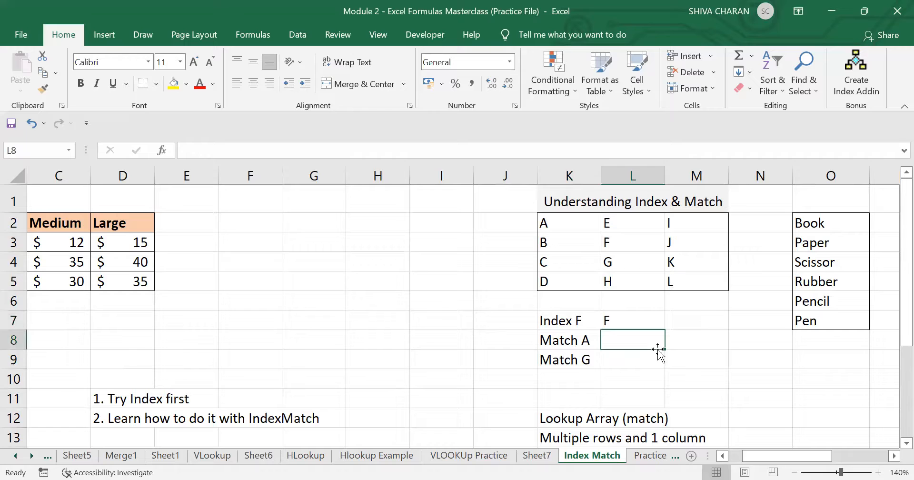
pyautogui.click(695, 361)
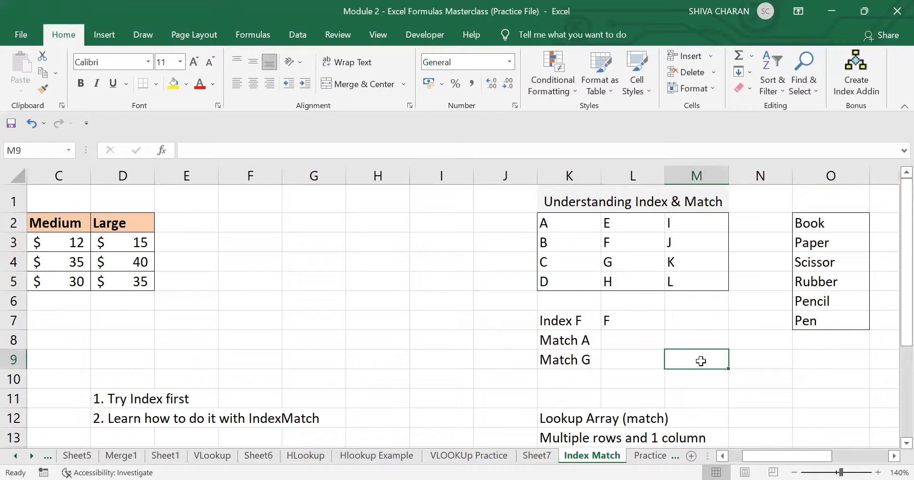
pyautogui.scroll(-1, 701, 361)
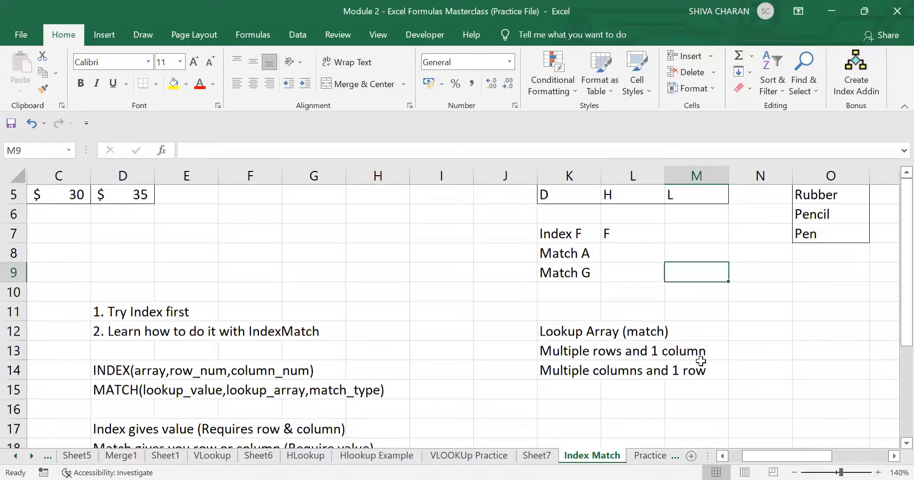
pyautogui.scroll(1, 701, 361)
pyautogui.hscroll(1, 701, 361)
pyautogui.scroll(-1, 701, 360)
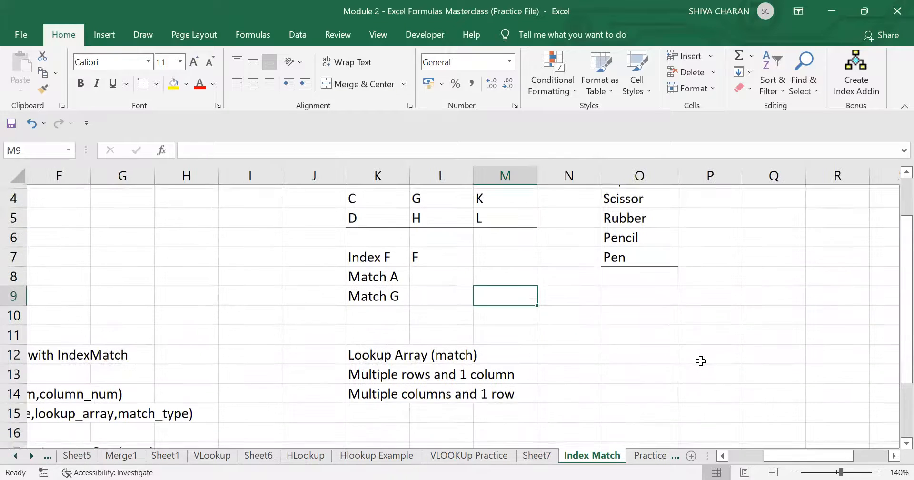
pyautogui.hscroll(-2, 701, 361)
pyautogui.scroll(-1, 701, 361)
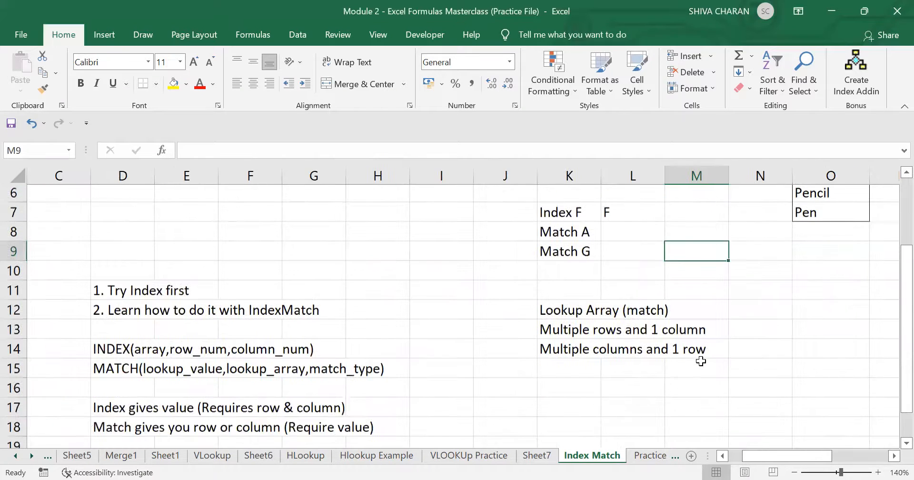
pyautogui.scroll(-1, 701, 361)
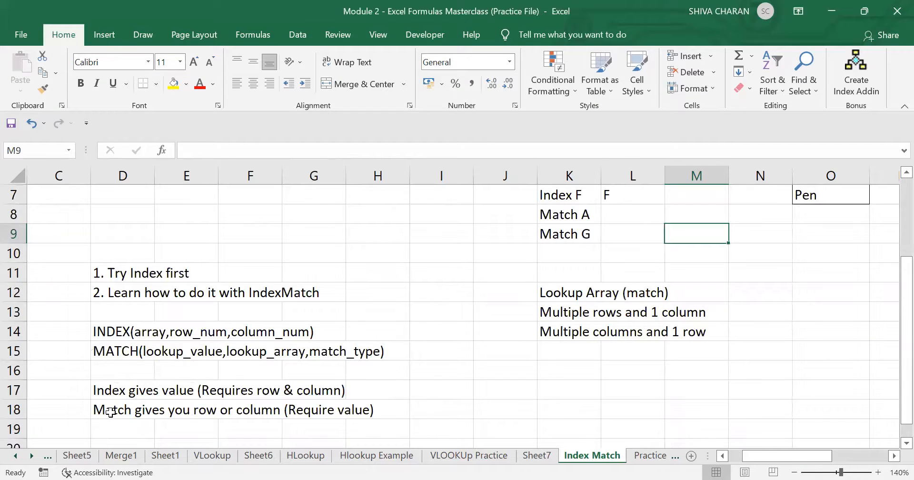
pyautogui.click(111, 412)
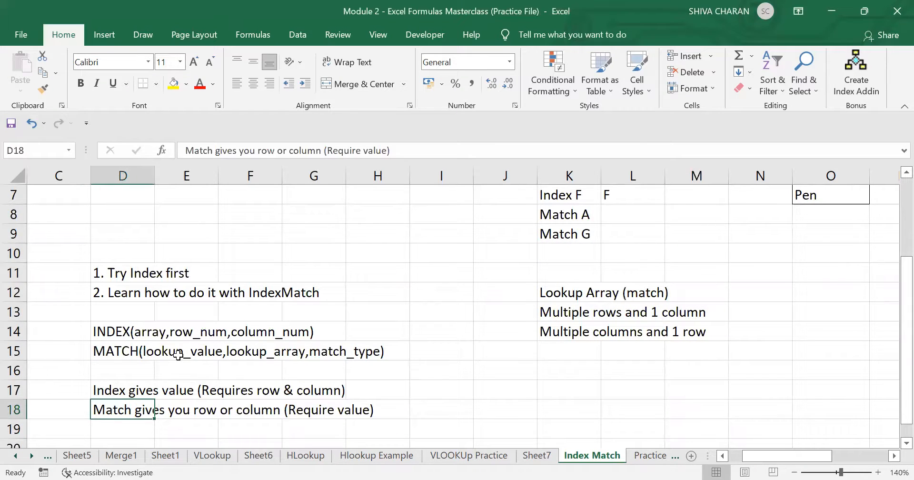
pyautogui.click(176, 352)
pyautogui.click(121, 350)
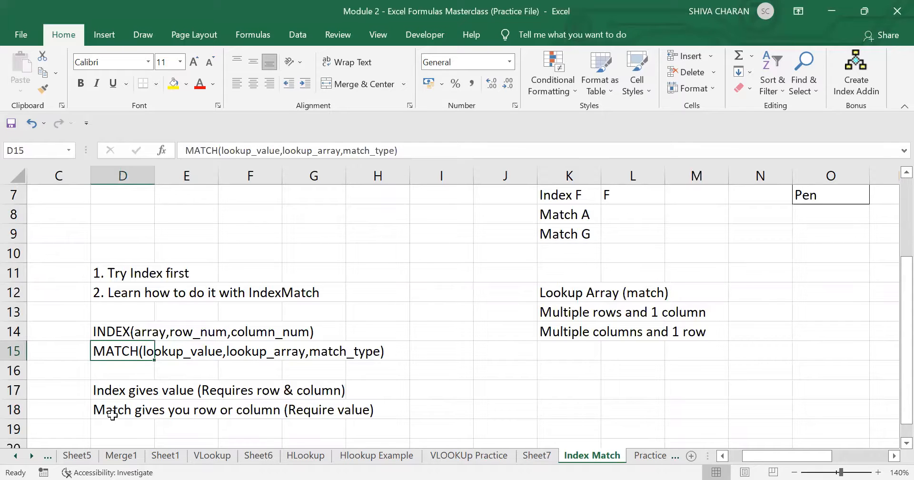
pyautogui.click(117, 414)
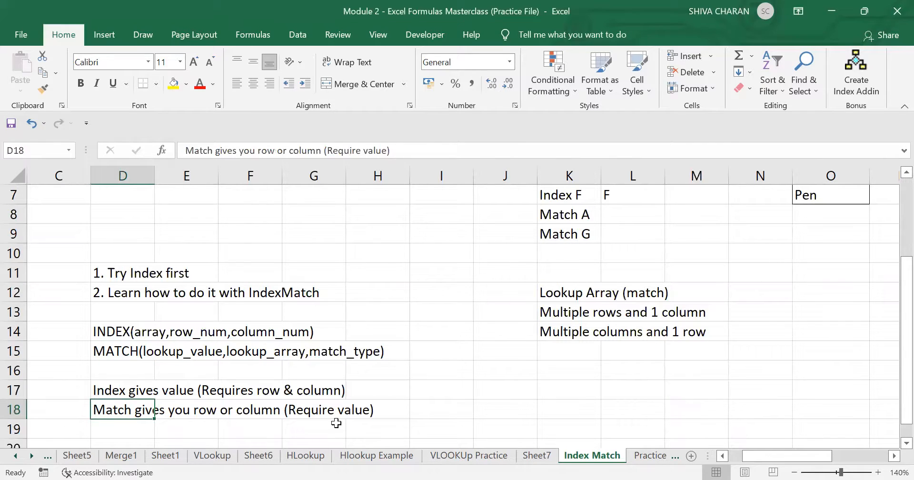
pyautogui.scroll(3, 720, 408)
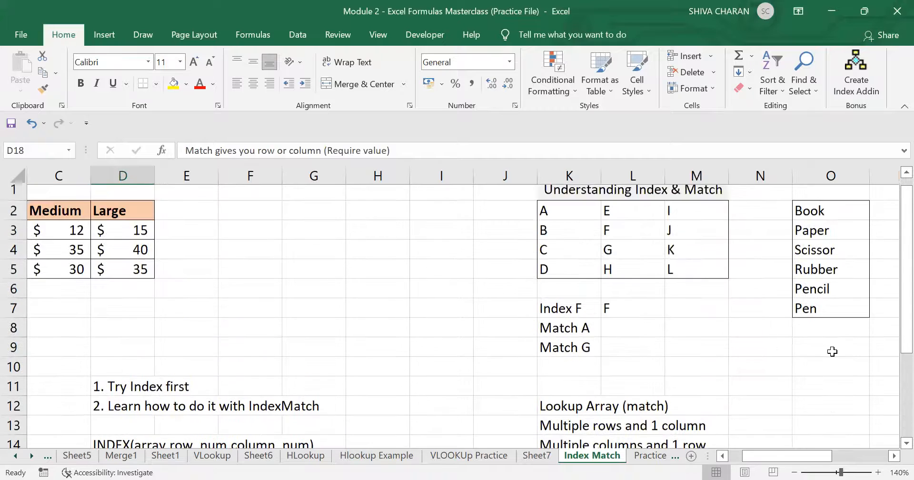
pyautogui.hscroll(2, 833, 352)
pyautogui.hscroll(2, 833, 351)
pyautogui.click(448, 359)
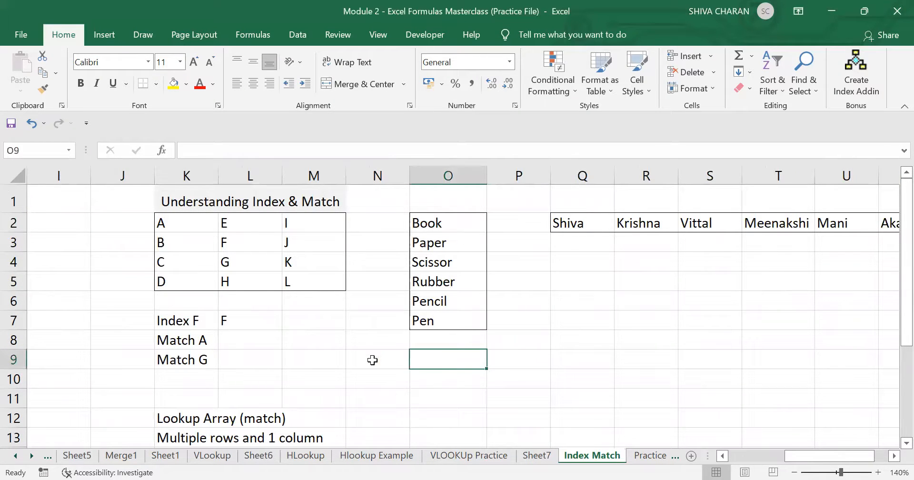
pyautogui.scroll(-1, 375, 360)
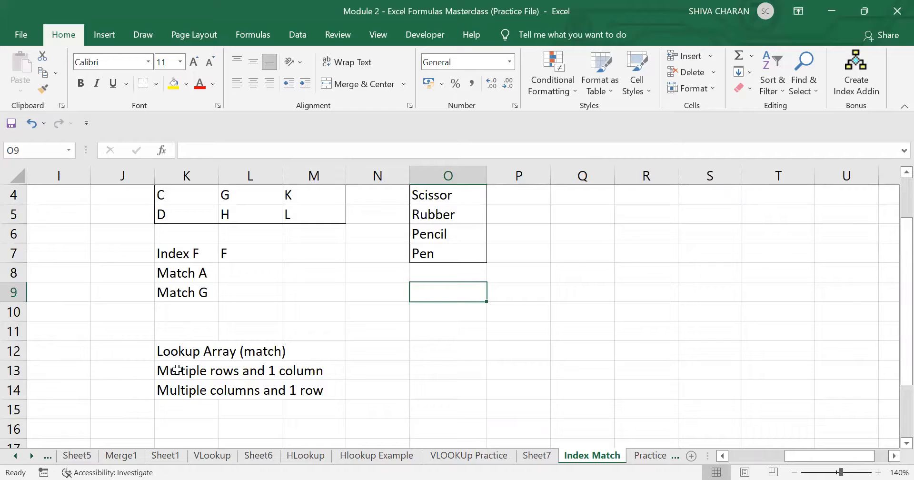
pyautogui.click(177, 369)
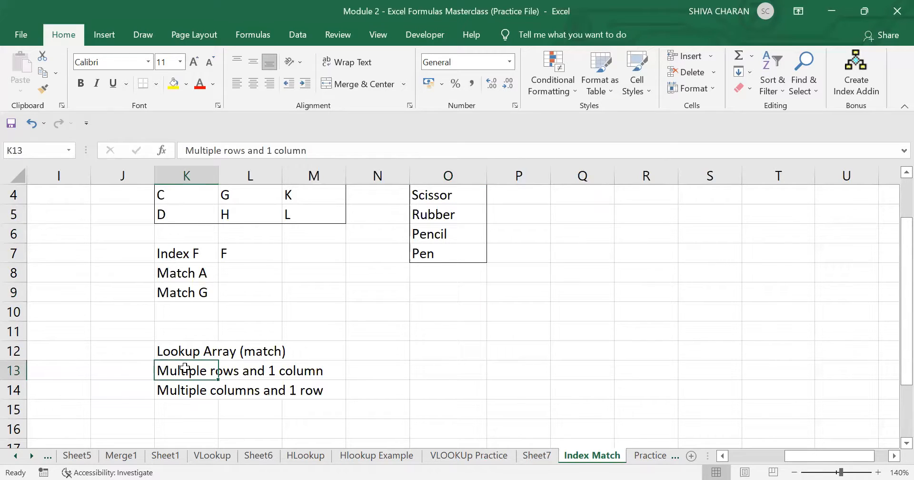
pyautogui.moveTo(188, 369); pyautogui.dragTo(293, 368)
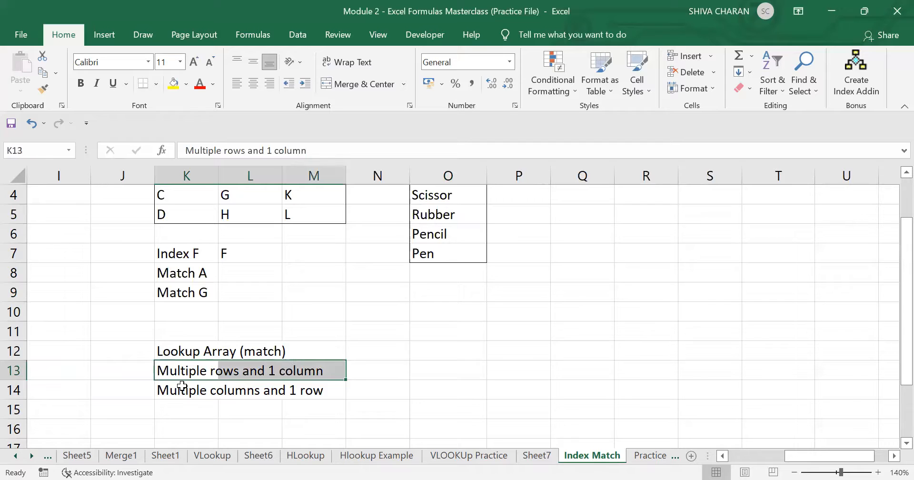
pyautogui.moveTo(181, 388); pyautogui.dragTo(299, 388)
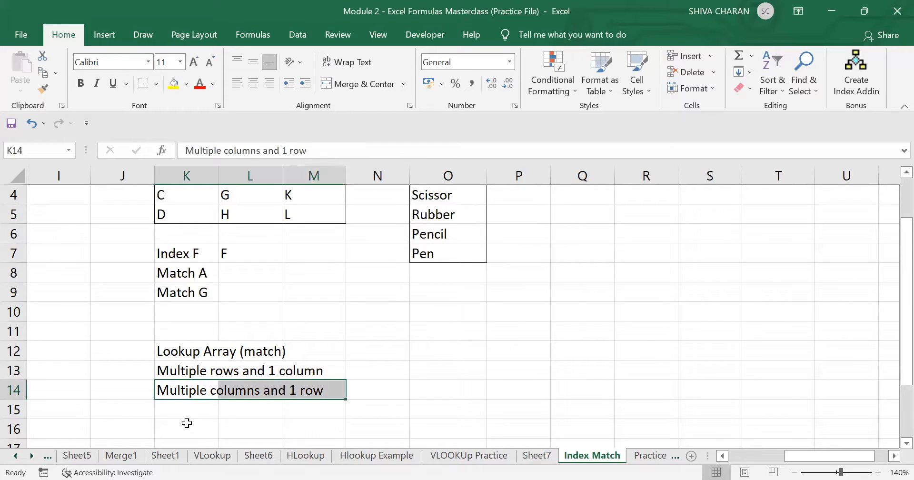
pyautogui.click(186, 411)
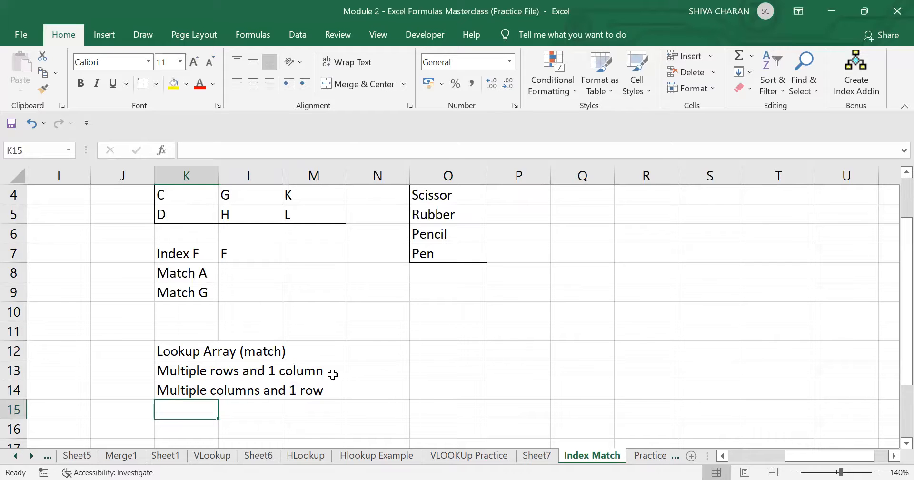
pyautogui.click(481, 370)
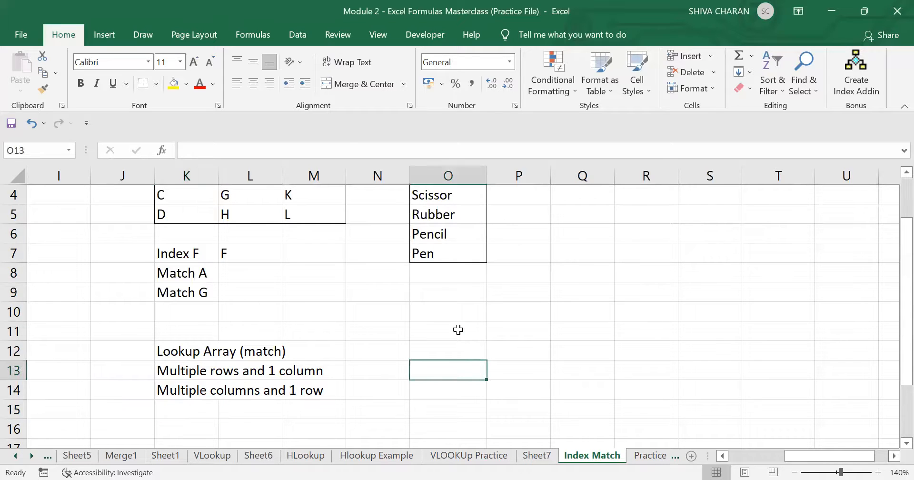
pyautogui.scroll(1, 459, 327)
# - Enter =MATCH("Pencil",O2:O7,0) in O9, returning 5
pyautogui.click(445, 365)
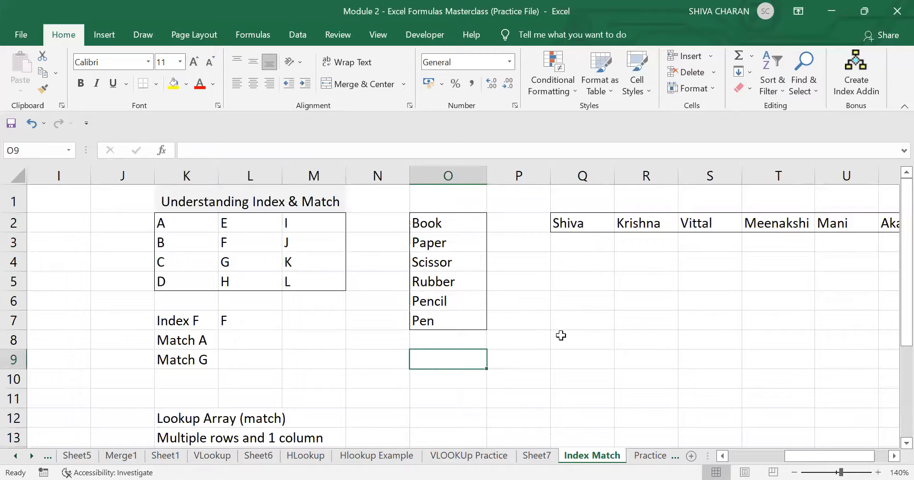
pyautogui.write('=')
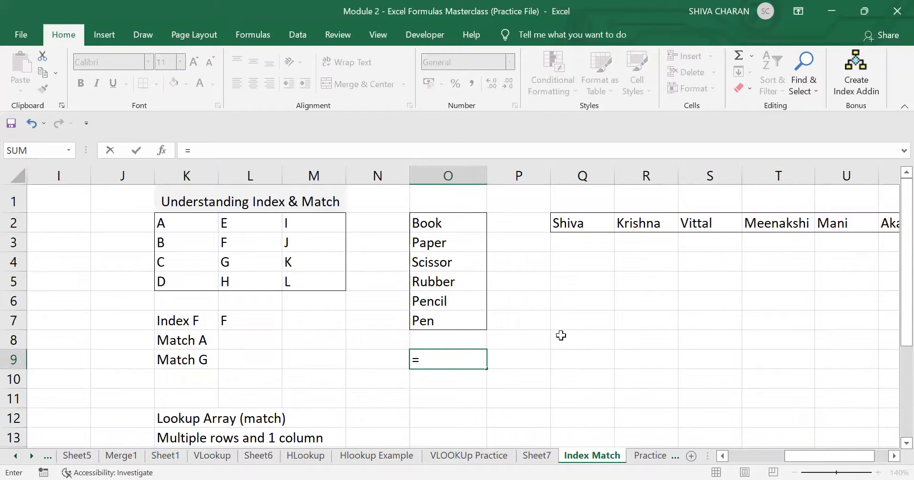
pyautogui.write('match(')
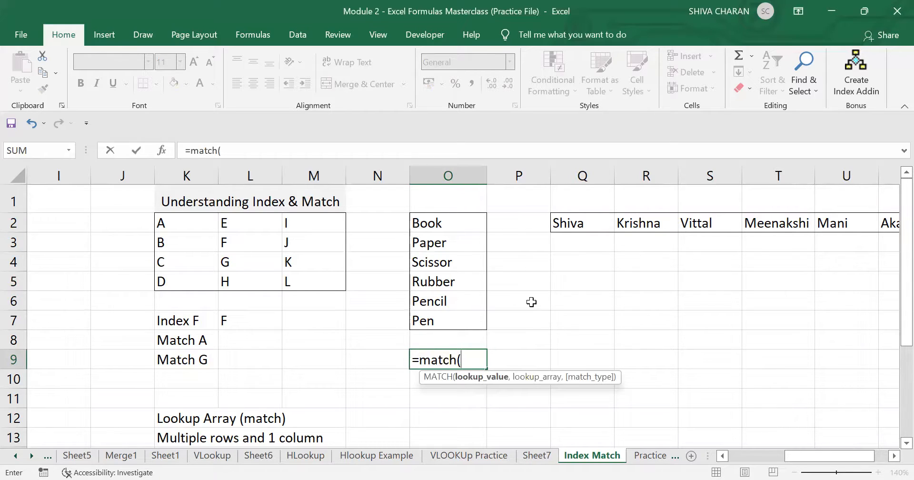
pyautogui.write('pen')
pyautogui.press('BackSpace')
pyautogui.press('BackSpace')
pyautogui.press('BackSpace')
pyautogui.write('Pencil')
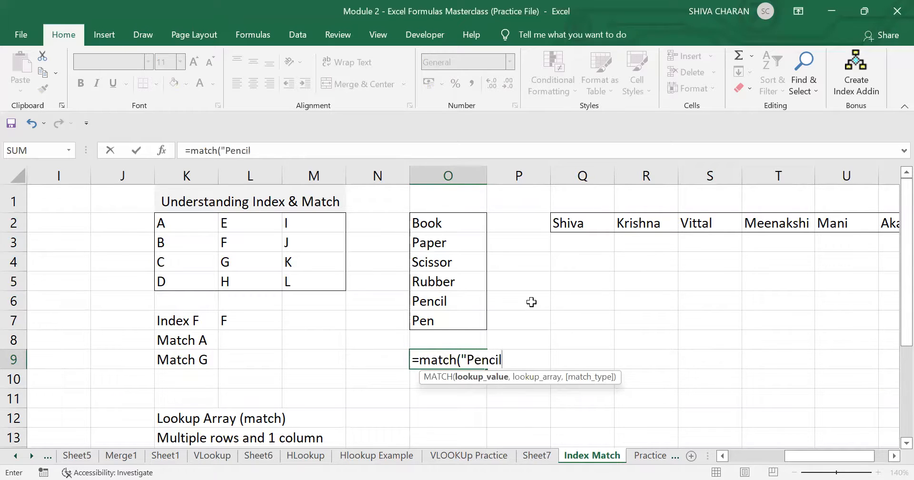
pyautogui.write('",')
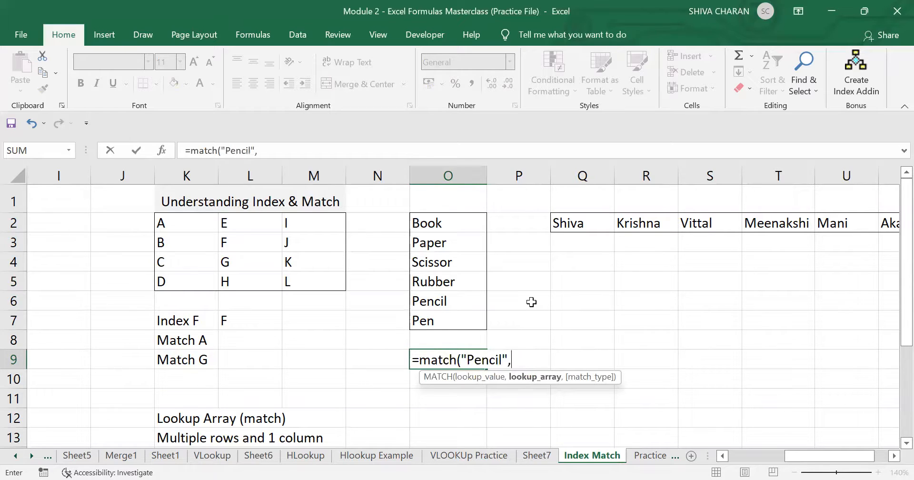
pyautogui.click(451, 222)
pyautogui.keyDown('shift'); pyautogui.click(461, 322); pyautogui.keyUp('shift')
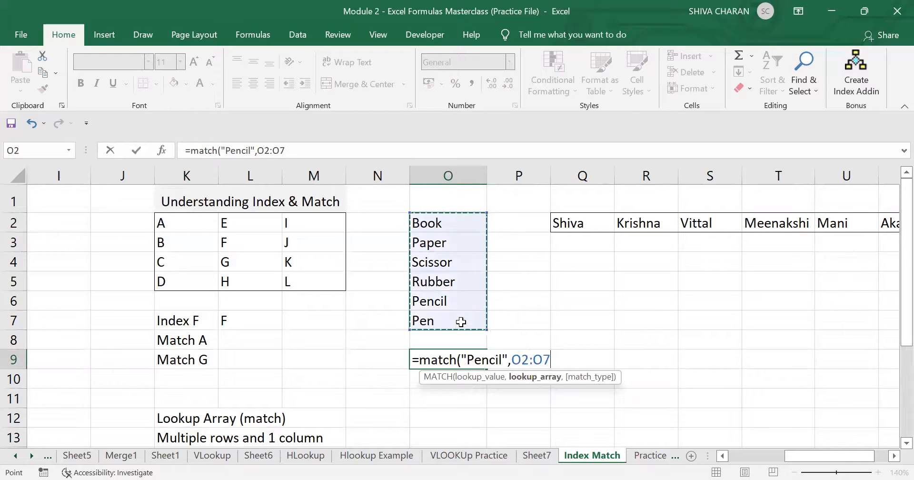
pyautogui.write(',')
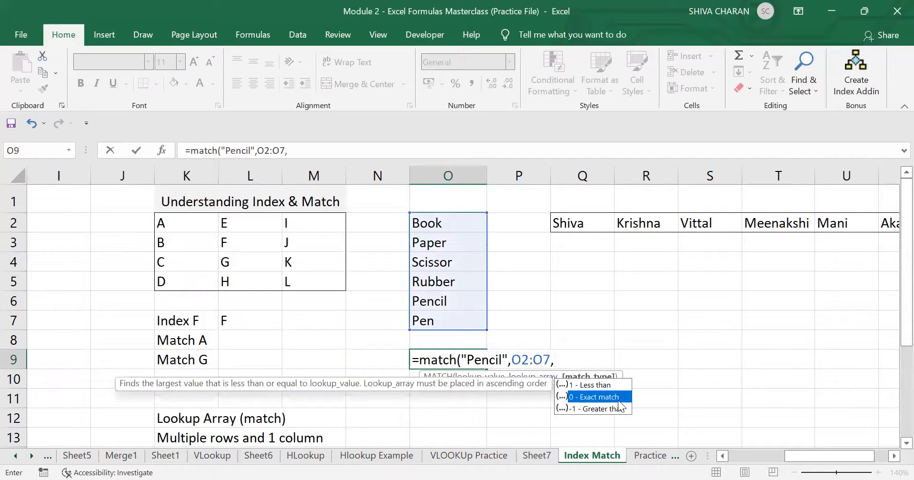
pyautogui.write('0')
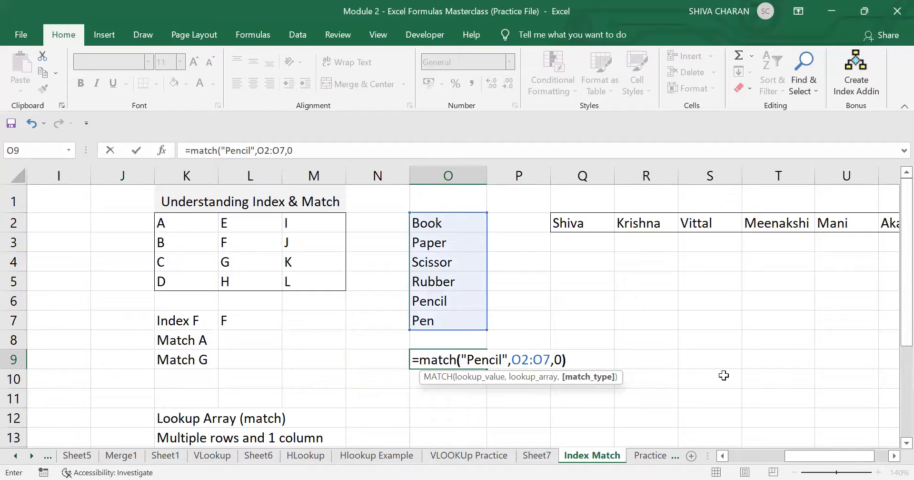
pyautogui.write(')')
pyautogui.press('Return')
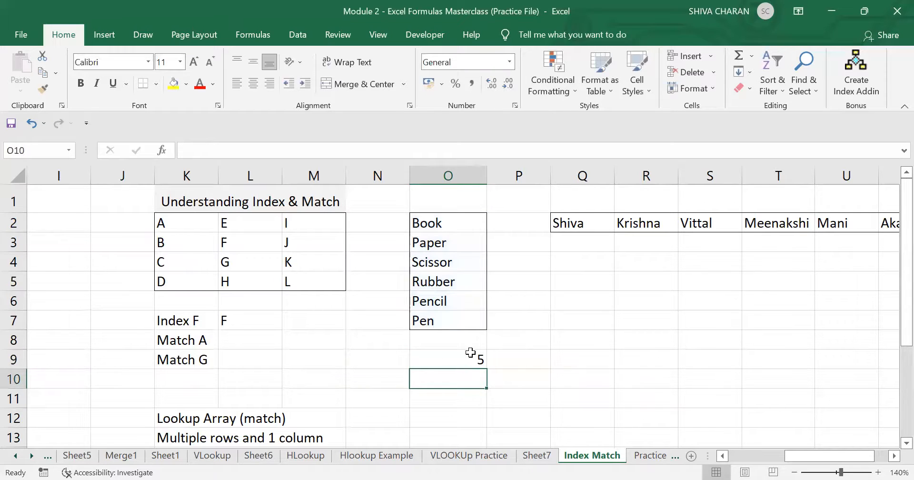
# - Highlight Book through Pencil to confirm Pencil is the fifth item in the list
pyautogui.click(454, 359)
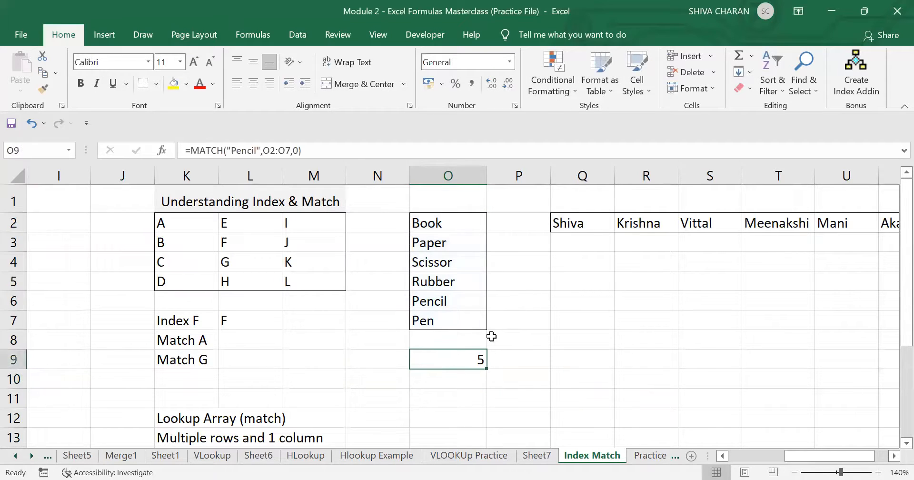
pyautogui.click(453, 300)
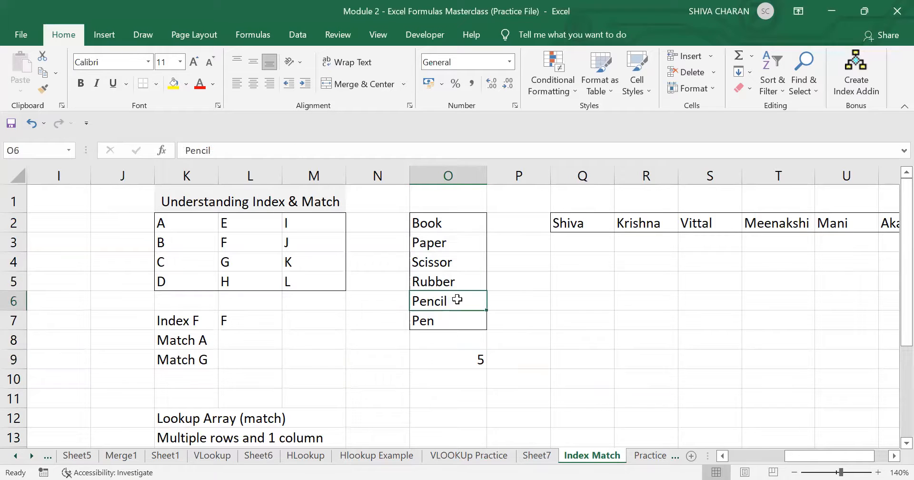
pyautogui.click(450, 223)
pyautogui.moveTo(450, 226); pyautogui.dragTo(465, 299)
pyautogui.click(466, 299)
pyautogui.click(449, 357)
# - Label P9 beside the result as ROW NO
pyautogui.click(546, 364)
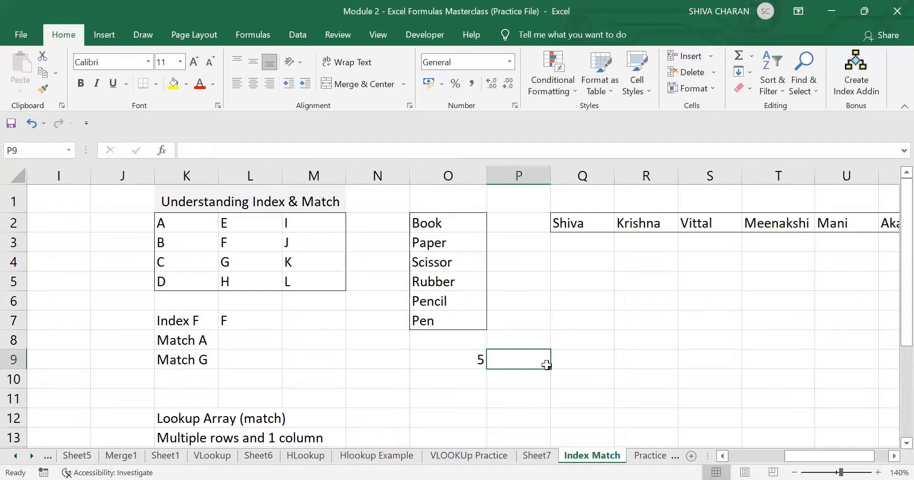
pyautogui.write('ROW')
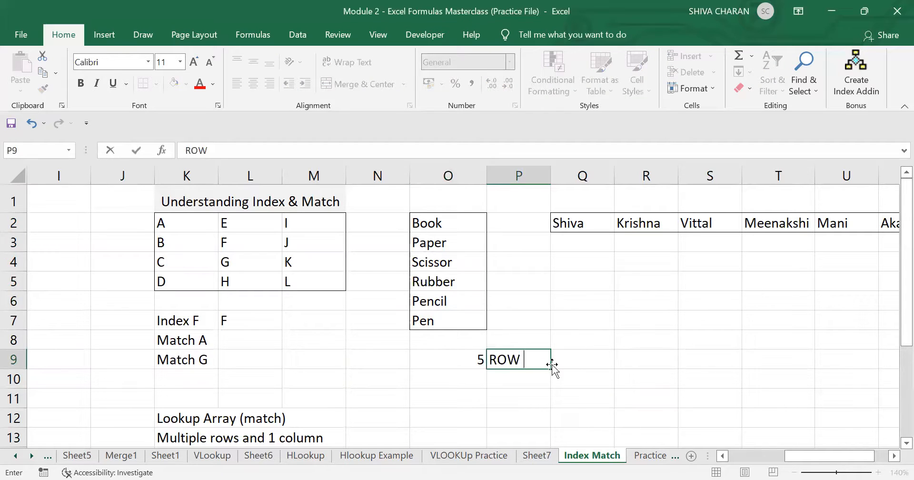
pyautogui.write(' NO')
pyautogui.press('Return')
pyautogui.click(471, 360)
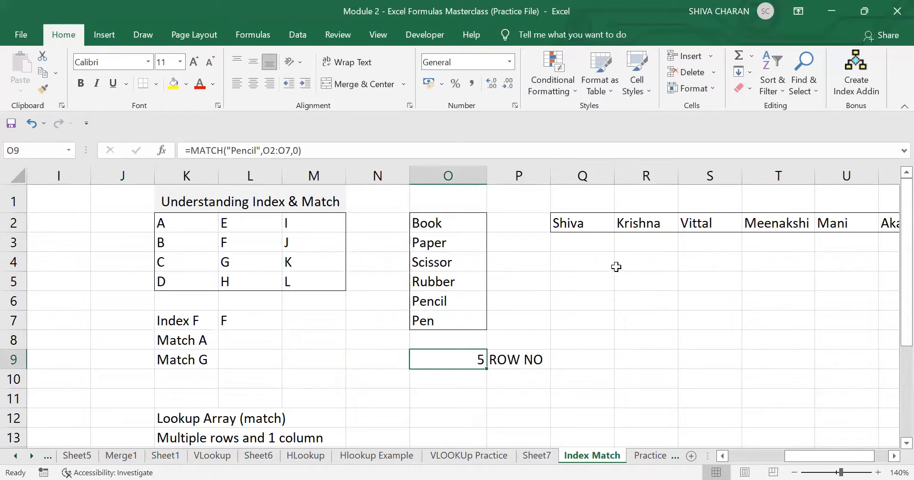
pyautogui.click(601, 266)
pyautogui.hscroll(3, 654, 296)
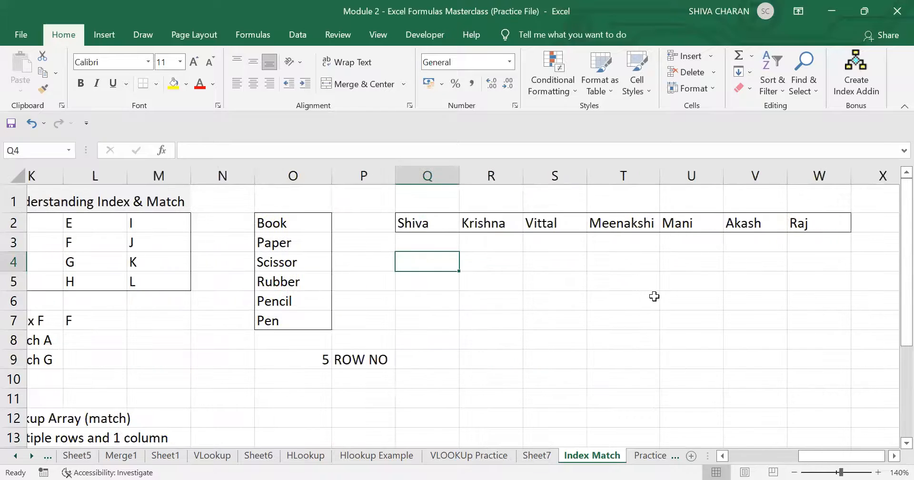
pyautogui.hscroll(1, 654, 296)
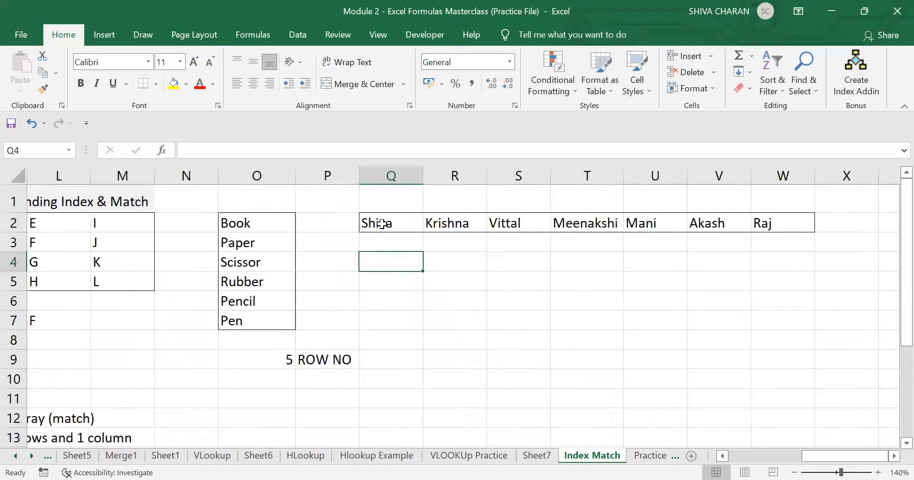
pyautogui.moveTo(382, 224); pyautogui.dragTo(760, 223)
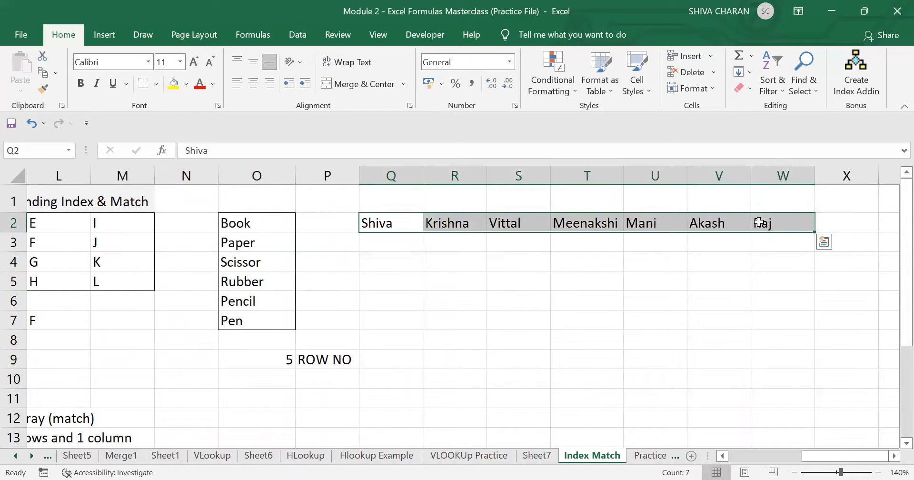
pyautogui.moveTo(388, 175); pyautogui.dragTo(458, 172)
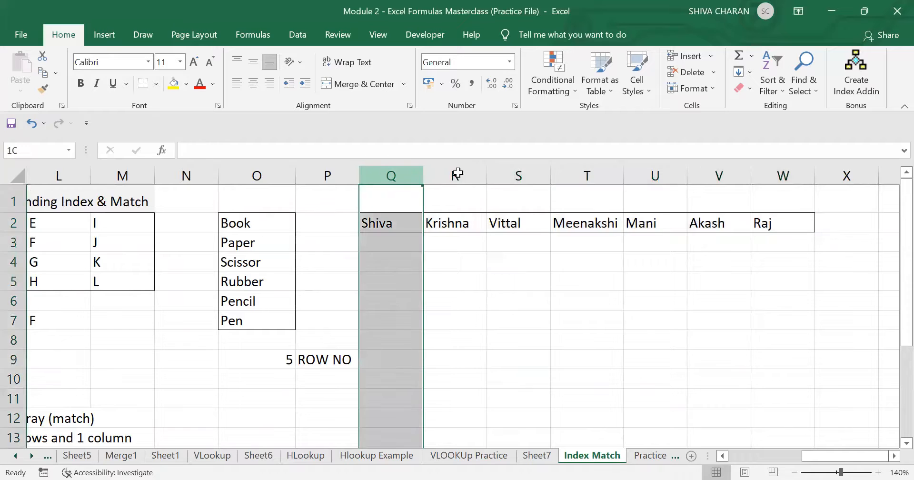
pyautogui.click(575, 277)
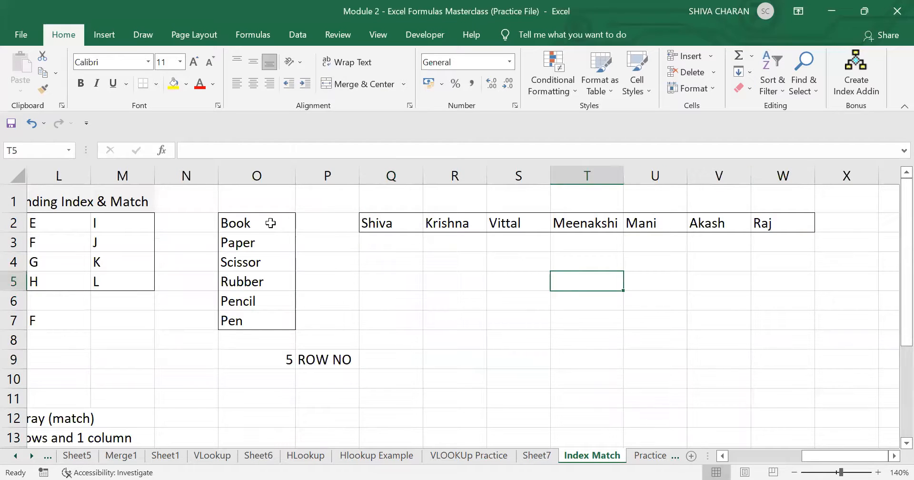
pyautogui.moveTo(270, 223); pyautogui.dragTo(269, 340)
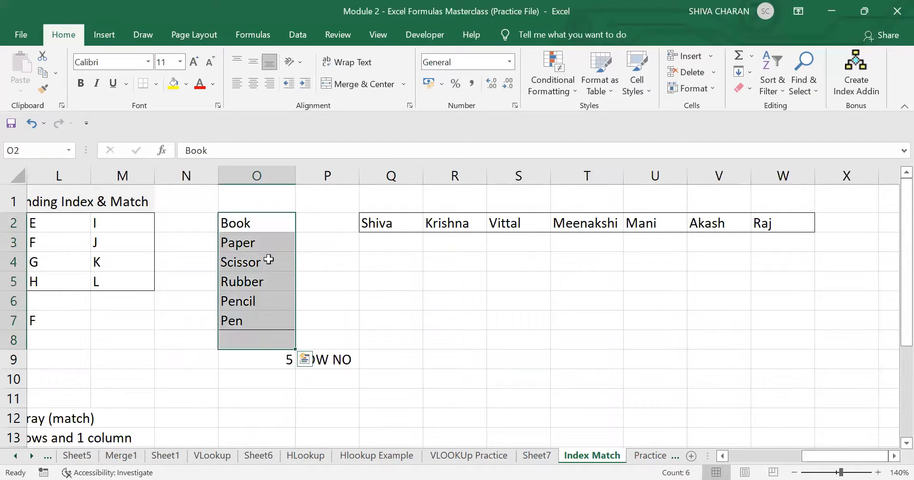
pyautogui.click(400, 261)
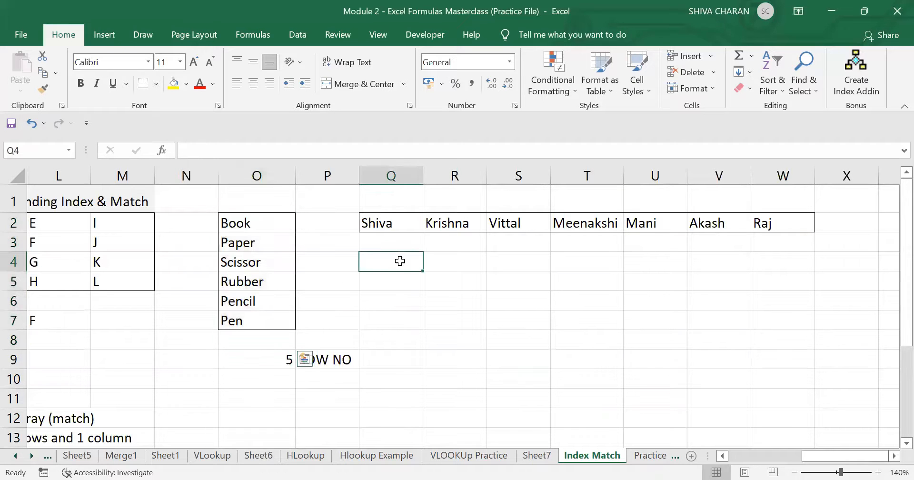
# - Enter =MATCH("Vittal",Q2:W2,0) in Q4, returning 3 for column S
pyautogui.write('=')
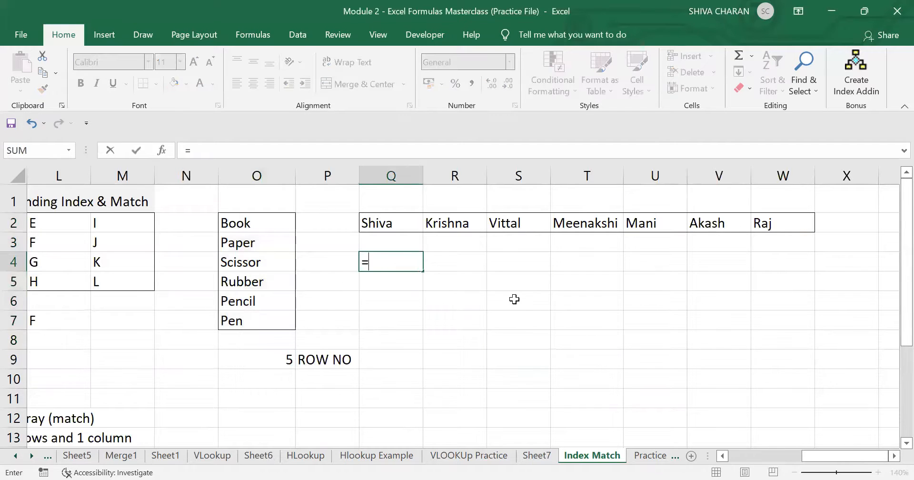
pyautogui.write('match(')
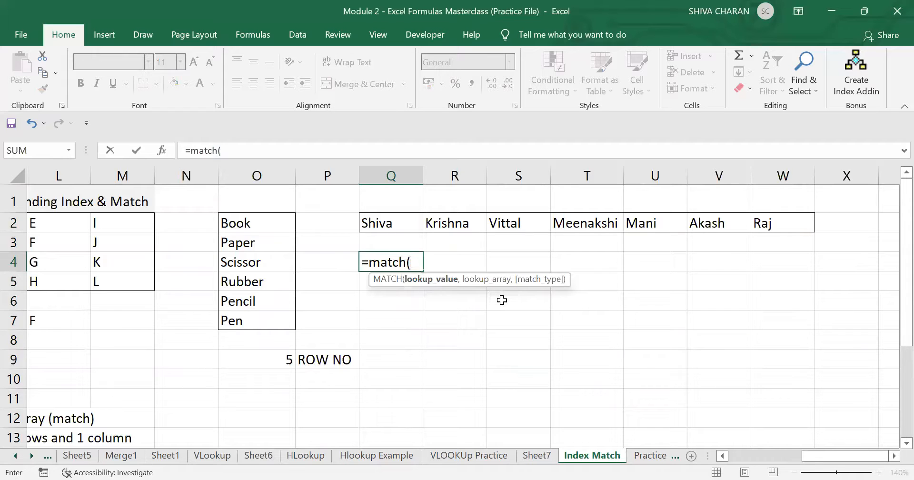
pyautogui.write('"Vittal",')
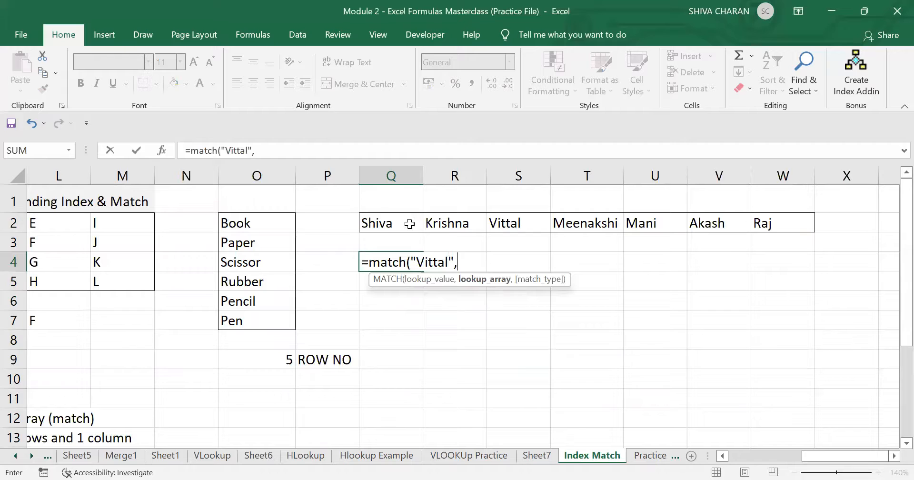
pyautogui.moveTo(384, 217); pyautogui.dragTo(761, 226)
pyautogui.write(',')
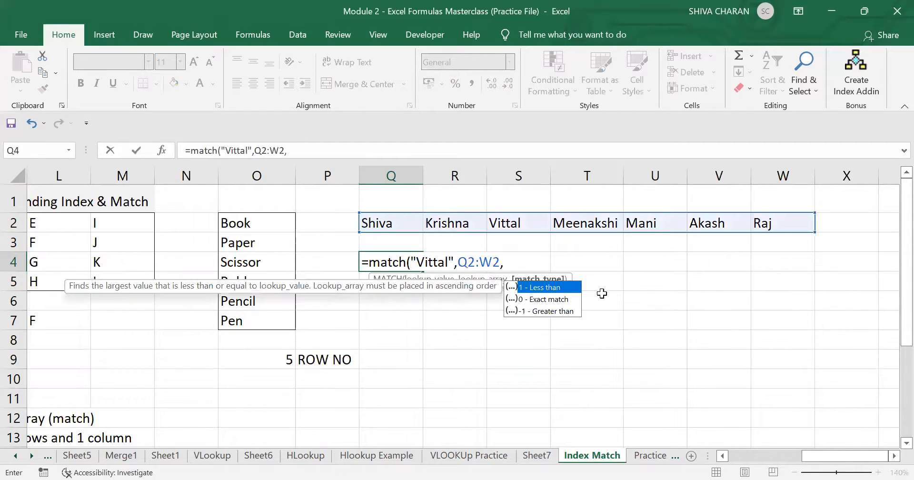
pyautogui.write('0')
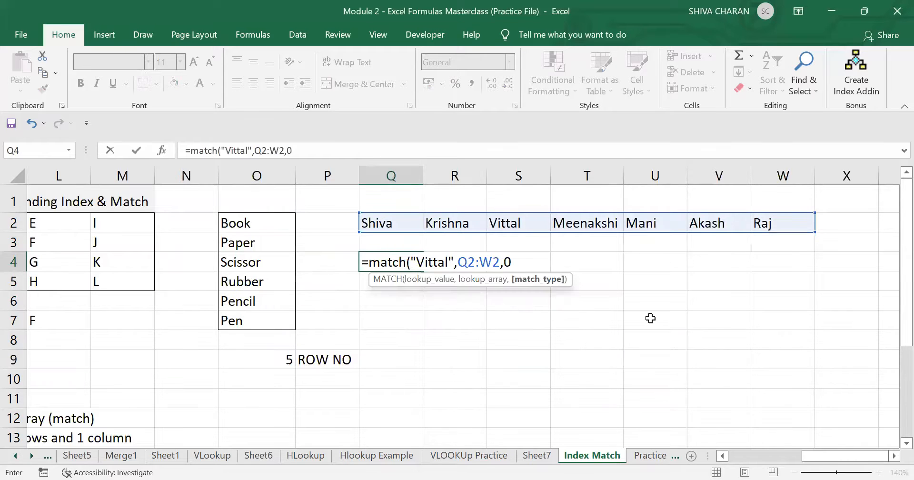
pyautogui.press('Return')
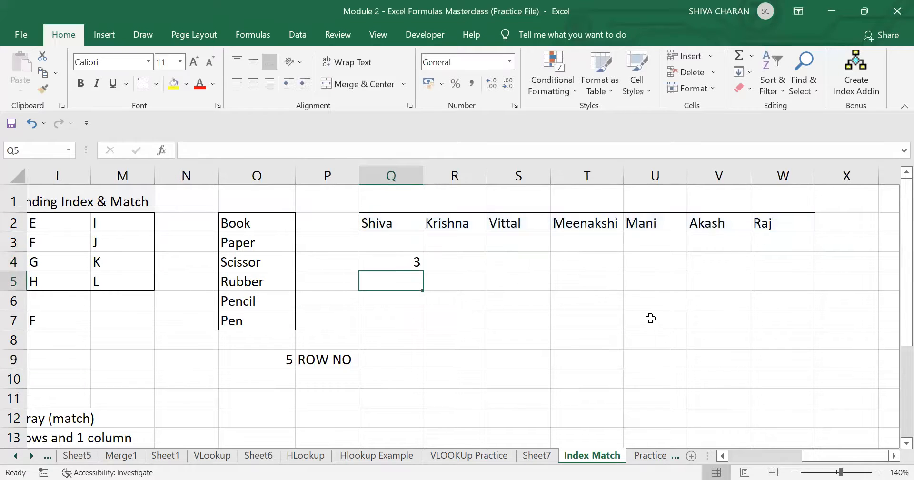
pyautogui.click(400, 259)
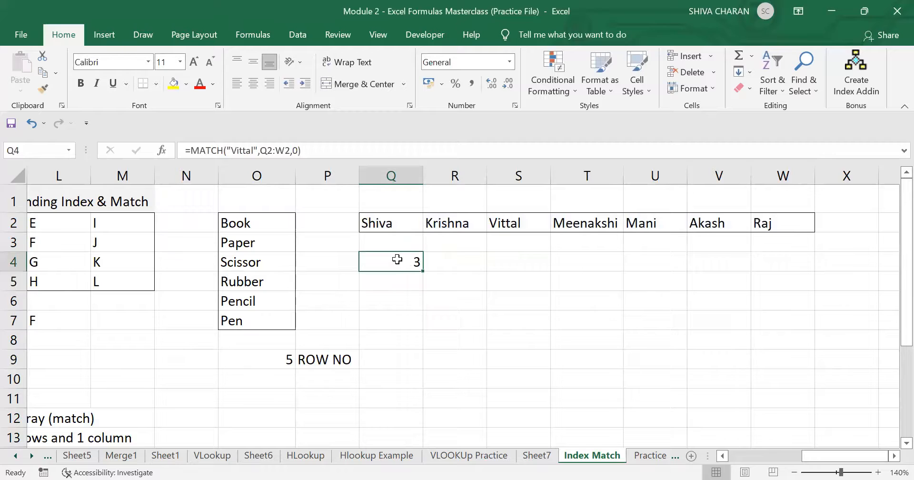
pyautogui.click(514, 179)
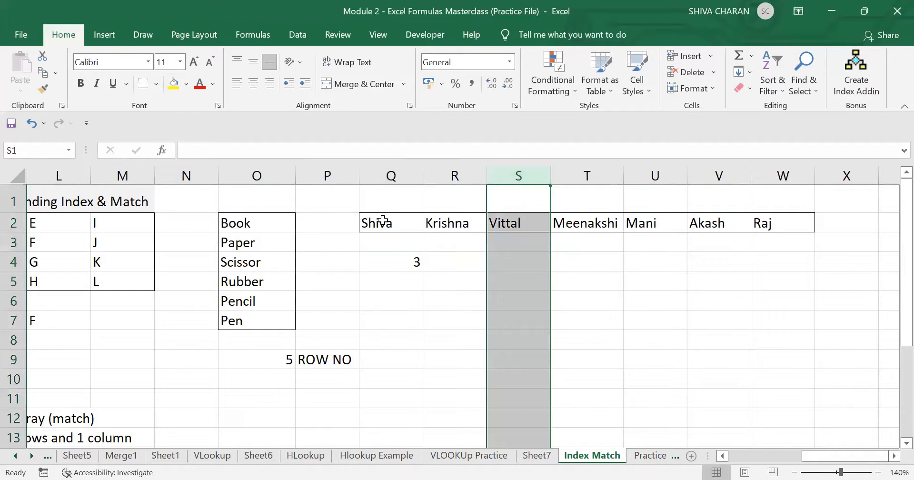
# - Label R4 beside the result as COLUMN NO
pyautogui.click(470, 256)
pyautogui.write('CO')
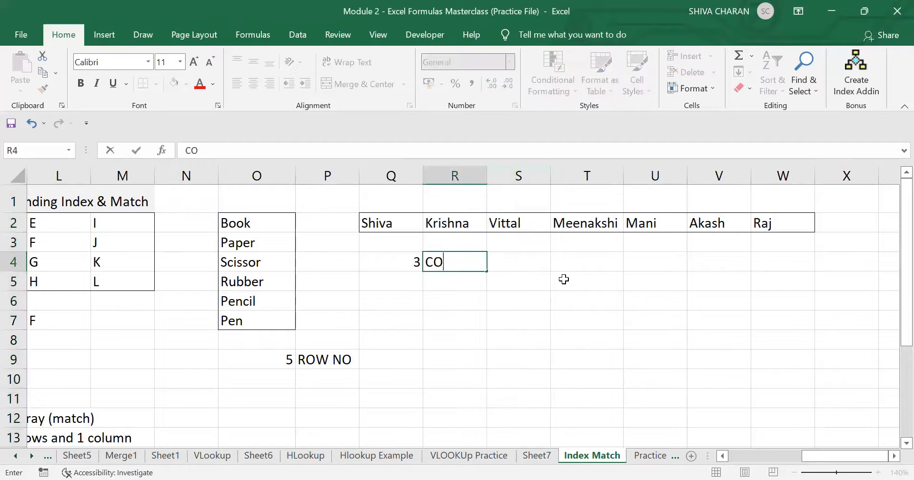
pyautogui.write('LUMN NO')
pyautogui.press('Return')
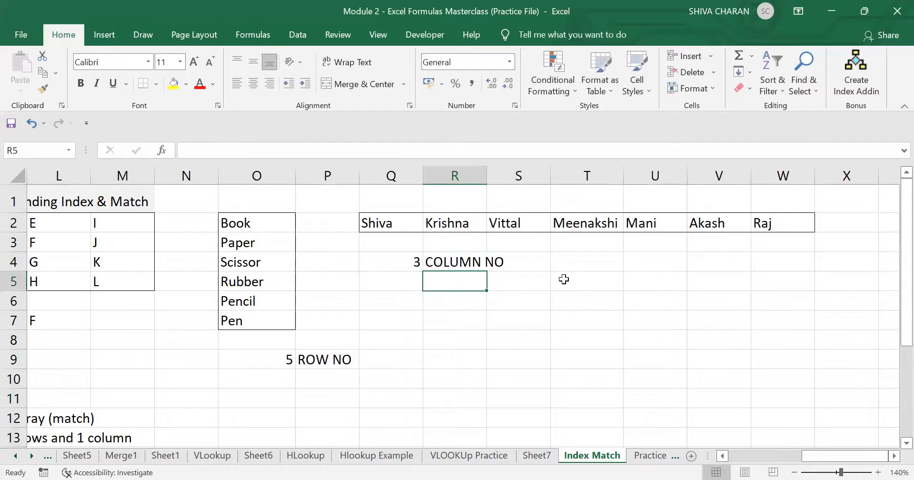
pyautogui.click(491, 362)
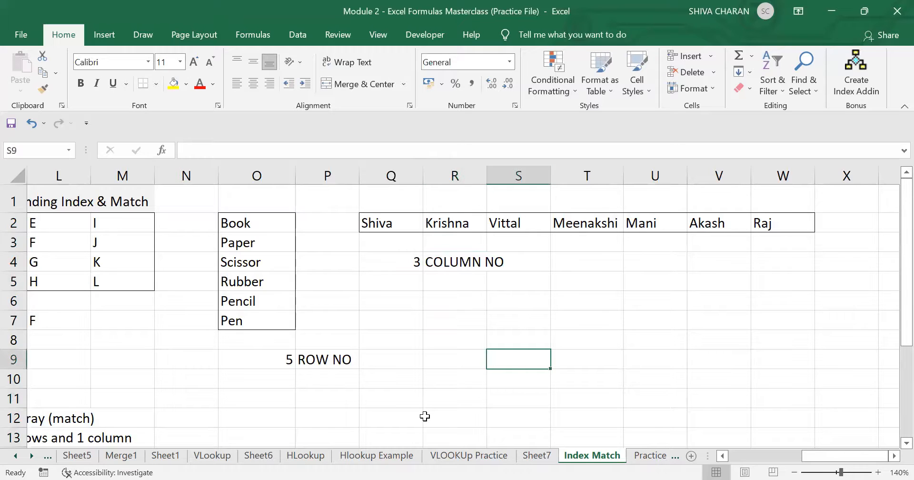
# - Review the MATCH syntax note and the note that MATCH returns a row or column number
pyautogui.hscroll(-3, 425, 416)
pyautogui.scroll(-2, 425, 416)
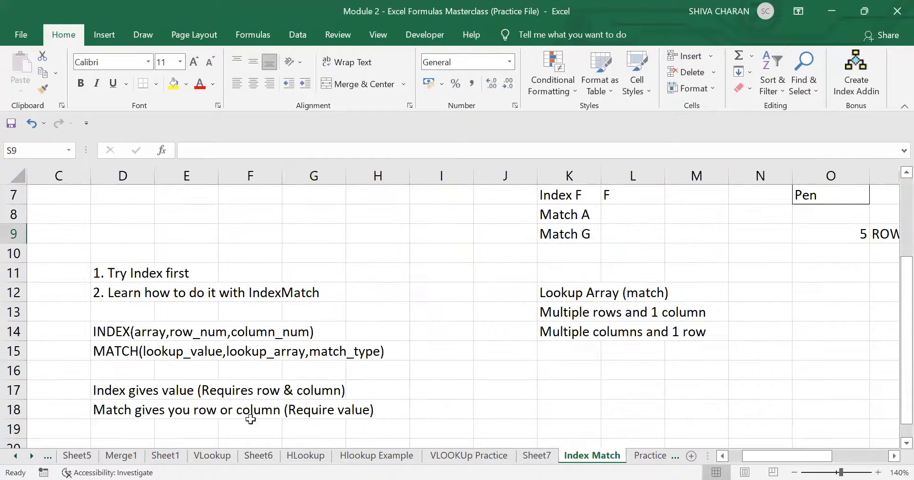
pyautogui.moveTo(172, 354); pyautogui.dragTo(257, 354)
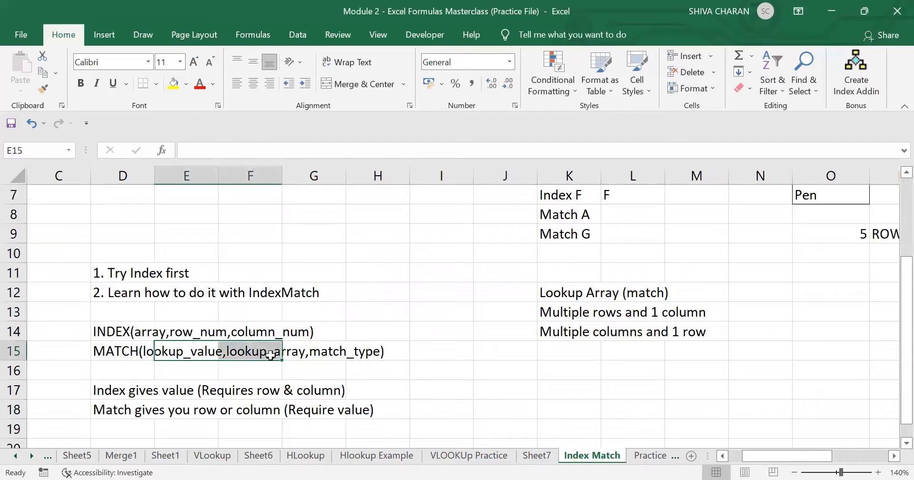
pyautogui.moveTo(145, 411); pyautogui.dragTo(253, 408)
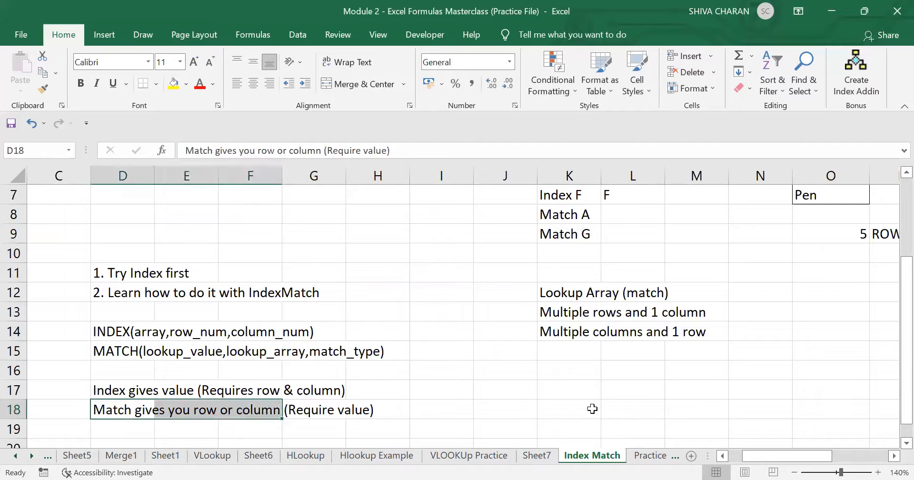
pyautogui.click(637, 408)
# - Compare the ROW NO result 5 and the COLUMN NO result 3
pyautogui.scroll(2, 636, 408)
pyautogui.hscroll(6, 787, 399)
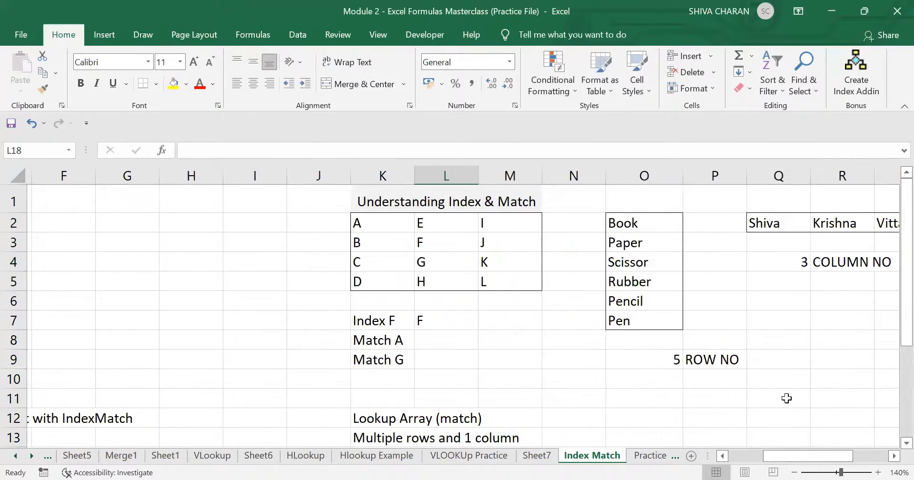
pyautogui.click(519, 360)
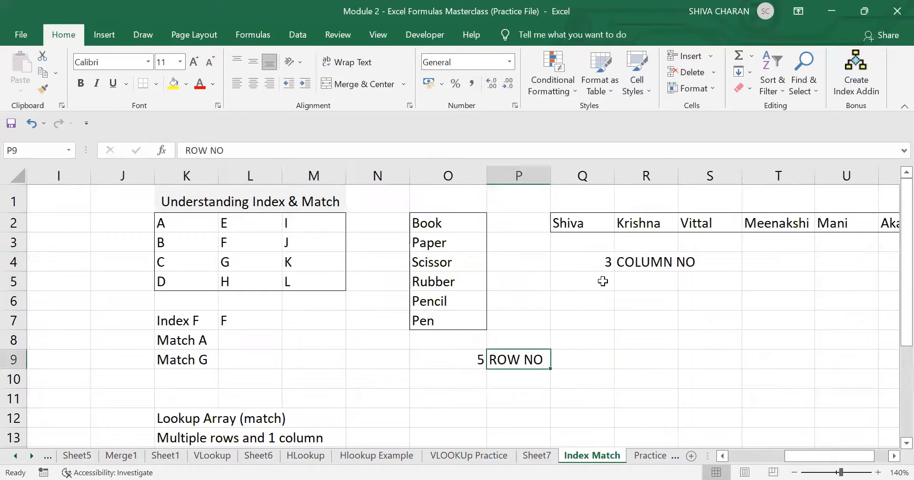
pyautogui.click(646, 265)
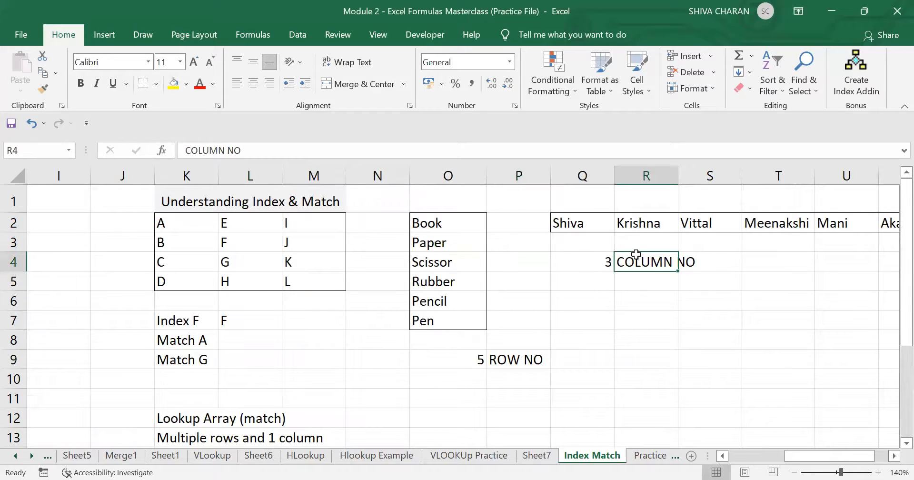
pyautogui.click(416, 393)
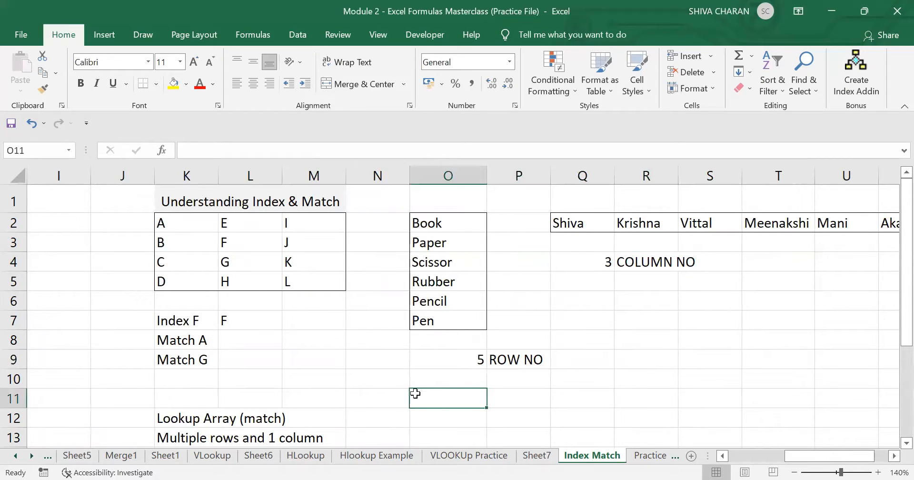
pyautogui.moveTo(495, 360); pyautogui.dragTo(650, 250)
pyautogui.click(593, 353)
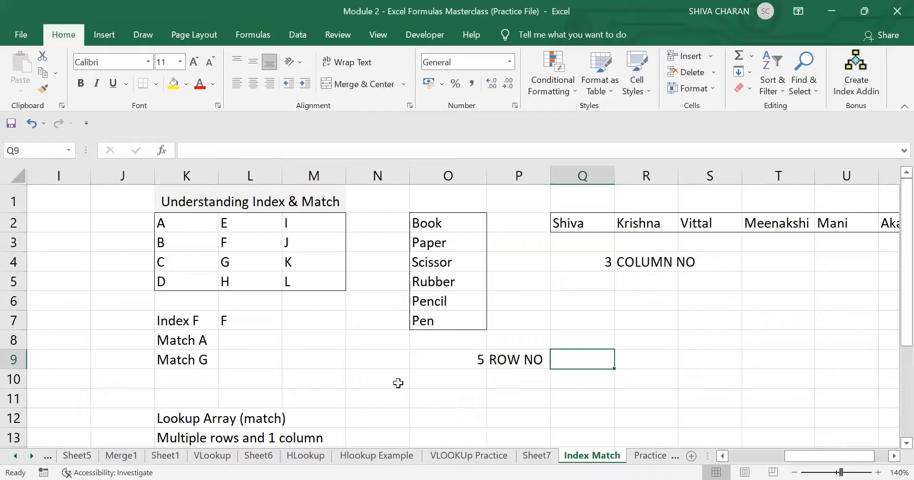
# - Review the notes on multiple rows/1 column and multiple columns/1 row lookup ranges
pyautogui.click(250, 341)
pyautogui.scroll(-1, 249, 345)
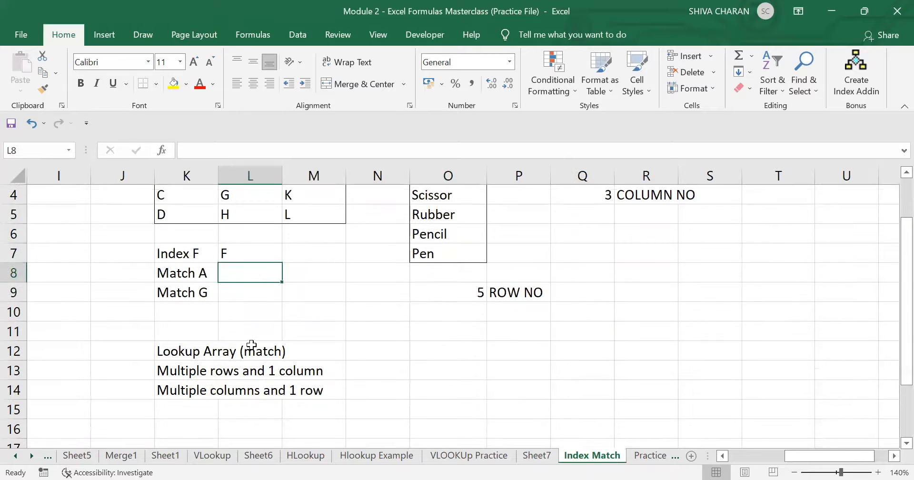
pyautogui.scroll(1, 277, 313)
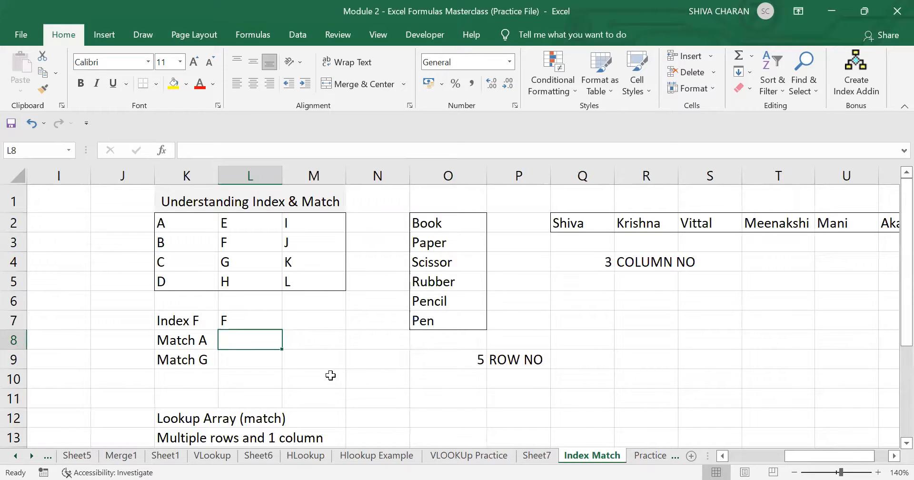
pyautogui.scroll(-1, 330, 376)
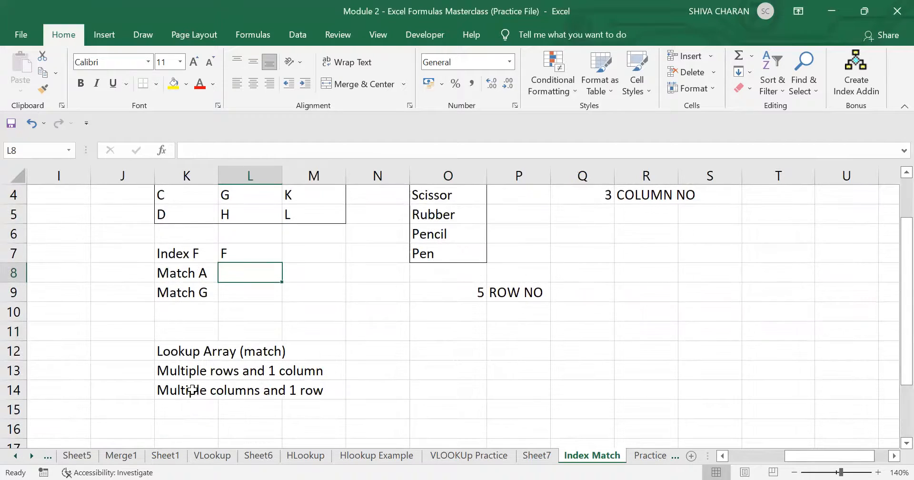
pyautogui.click(180, 375)
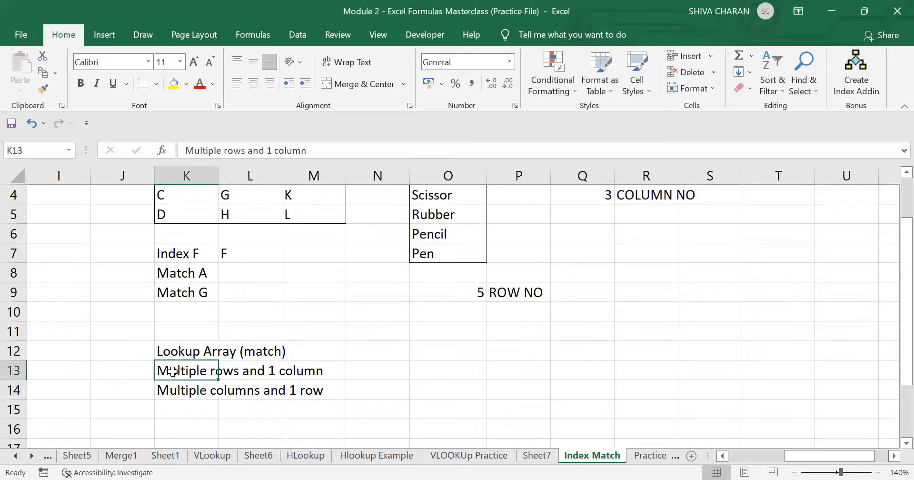
pyautogui.moveTo(173, 371); pyautogui.dragTo(228, 371)
pyautogui.click(200, 371)
pyautogui.click(186, 388)
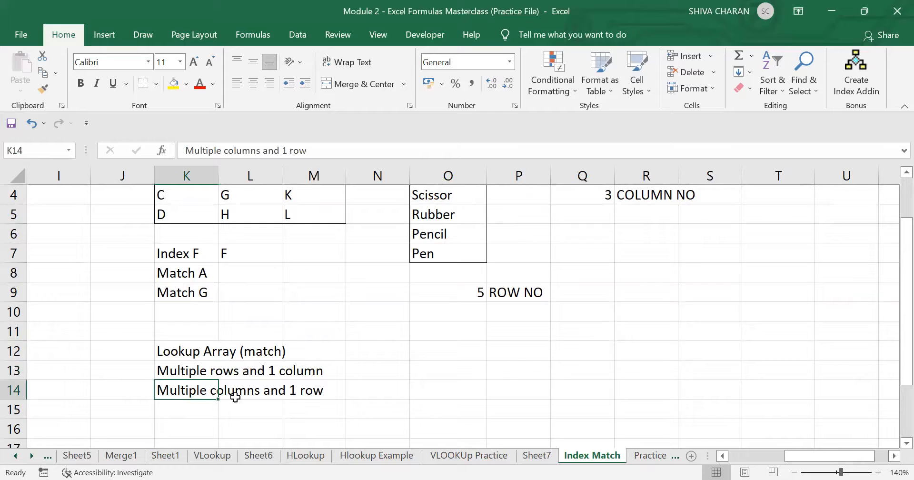
pyautogui.click(303, 414)
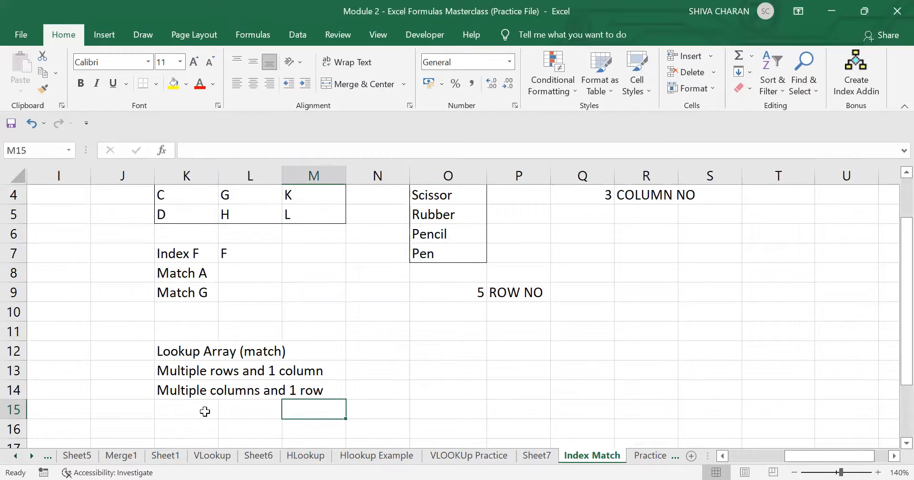
pyautogui.scroll(1, 205, 412)
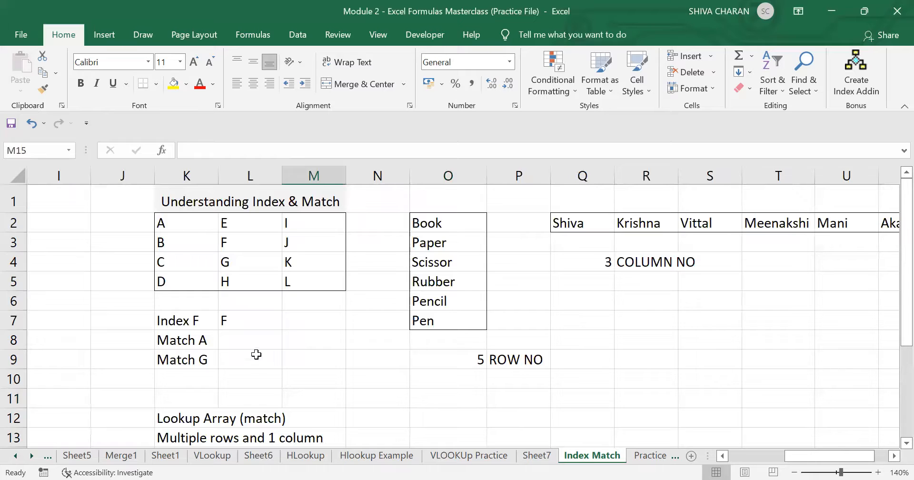
pyautogui.click(242, 341)
# - Enter =MATCH("A",K2:M5,0) in L8, which returns #N/A against the multi-column grid
pyautogui.doubleClick(258, 340)
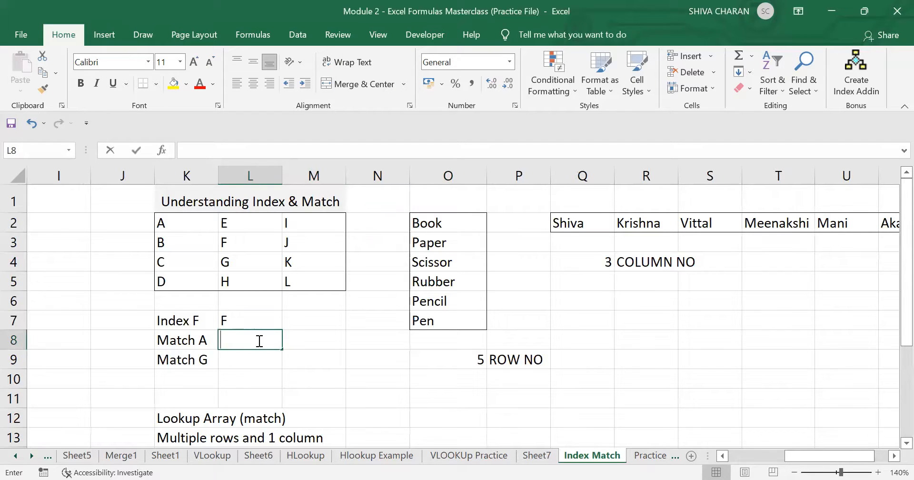
pyautogui.write('=')
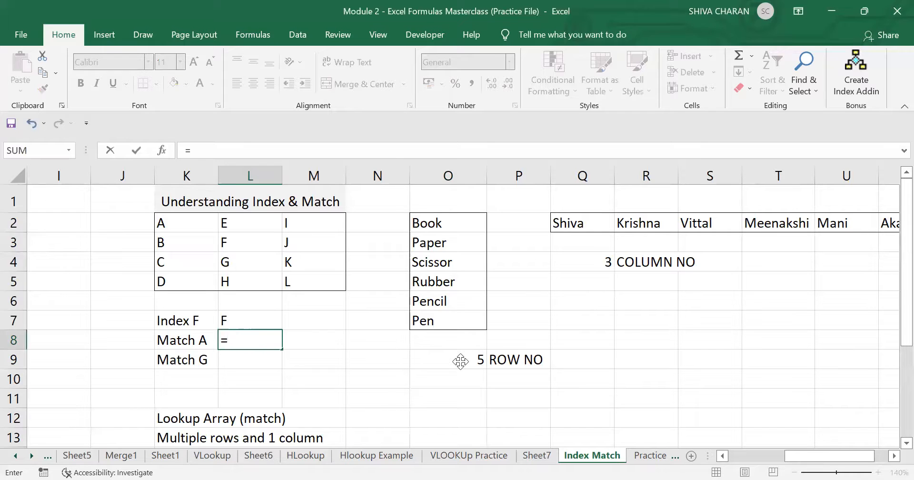
pyautogui.write('match')
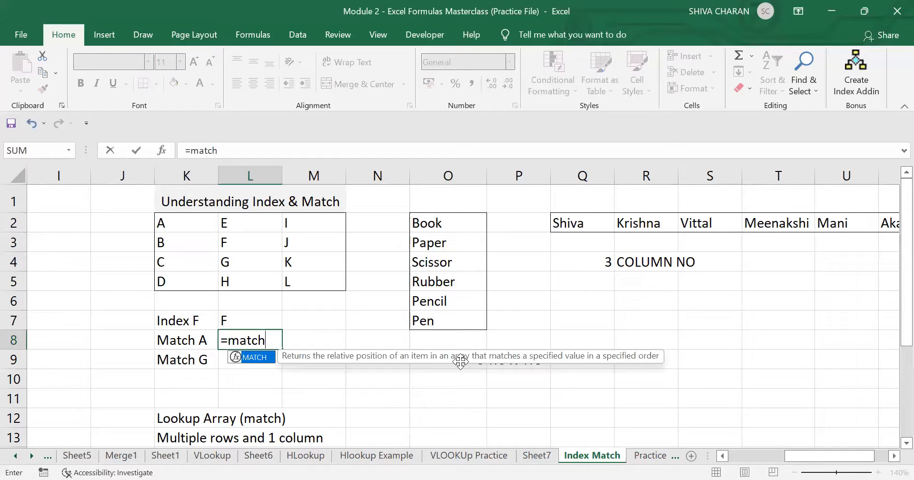
pyautogui.write('(')
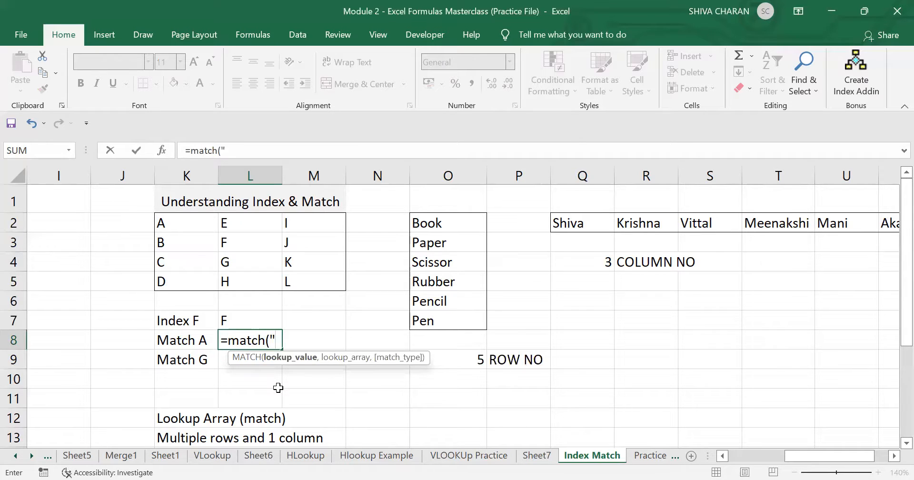
pyautogui.write('A",')
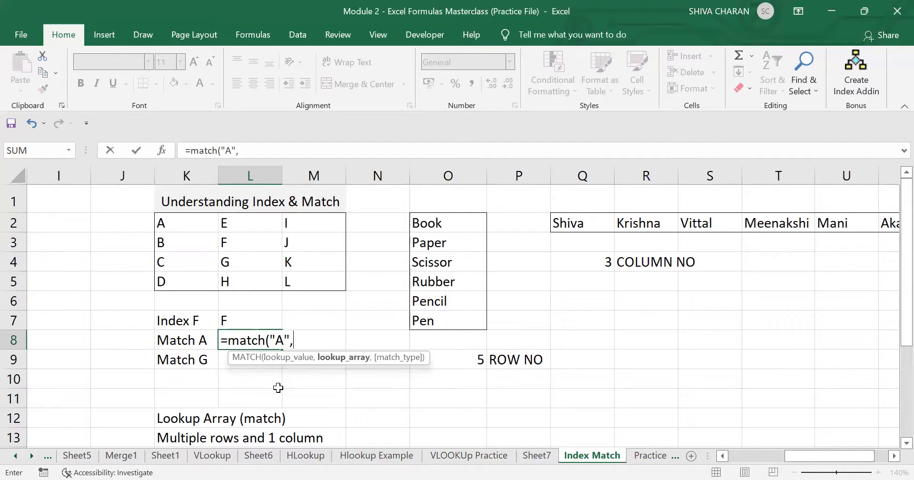
pyautogui.click(178, 224)
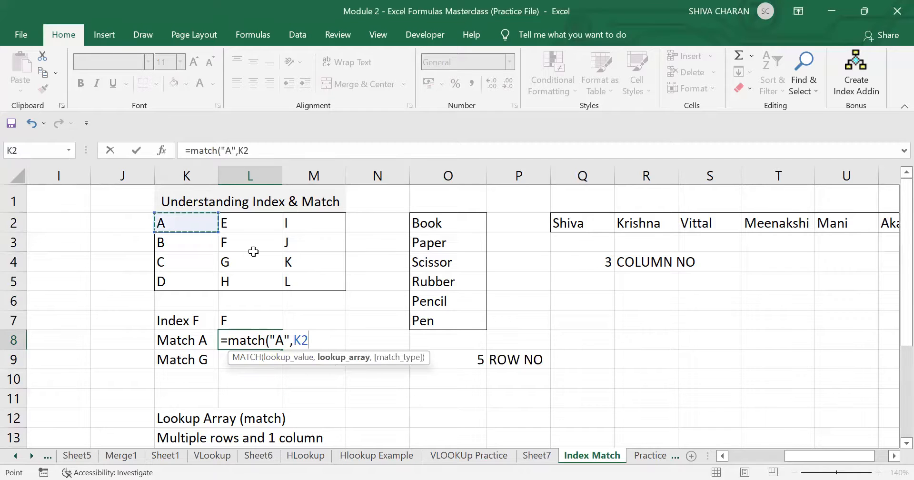
pyautogui.keyDown('shift'); pyautogui.click(320, 274); pyautogui.keyUp('shift')
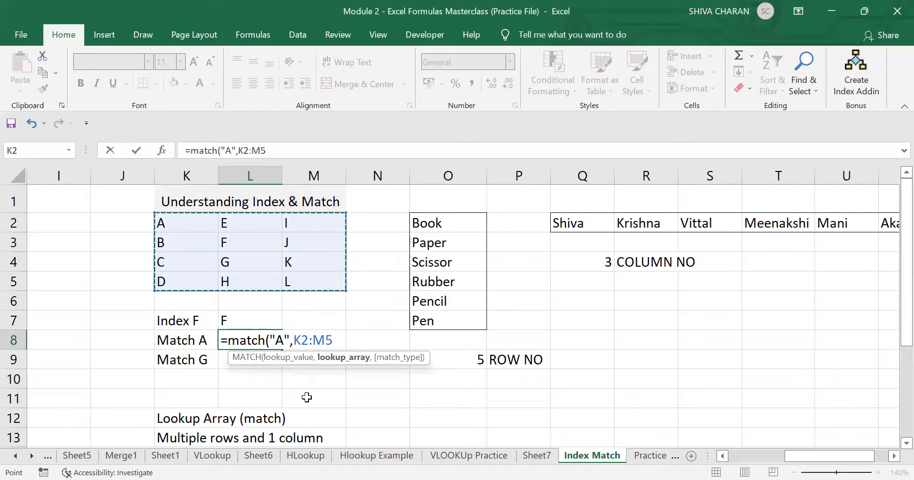
pyautogui.write(',')
pyautogui.click(400, 376)
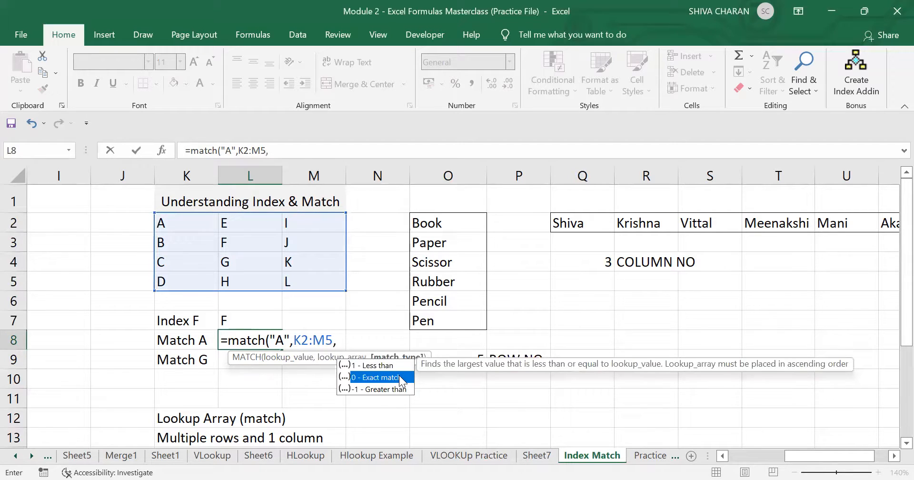
pyautogui.doubleClick(399, 375)
pyautogui.write(')')
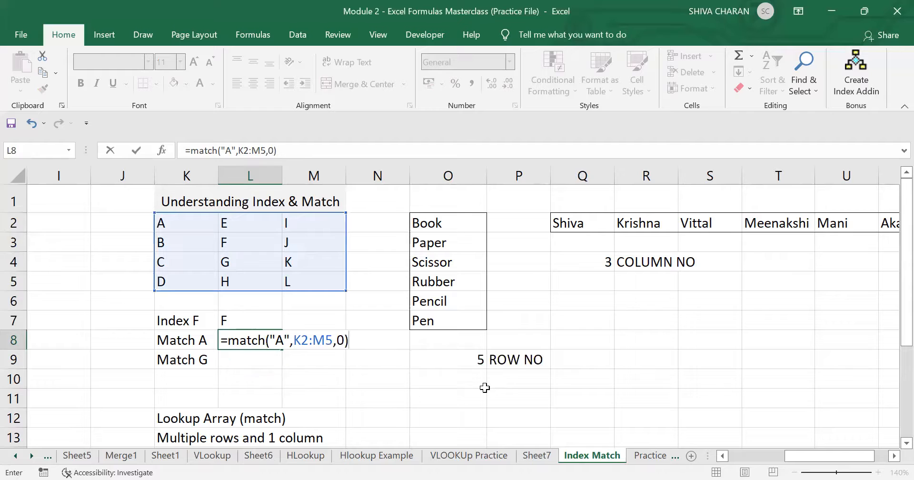
pyautogui.press('Return')
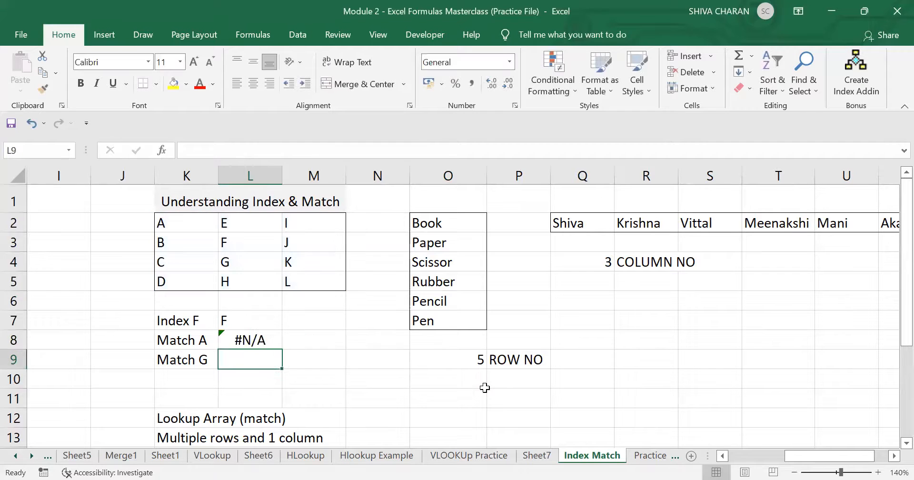
pyautogui.click(262, 340)
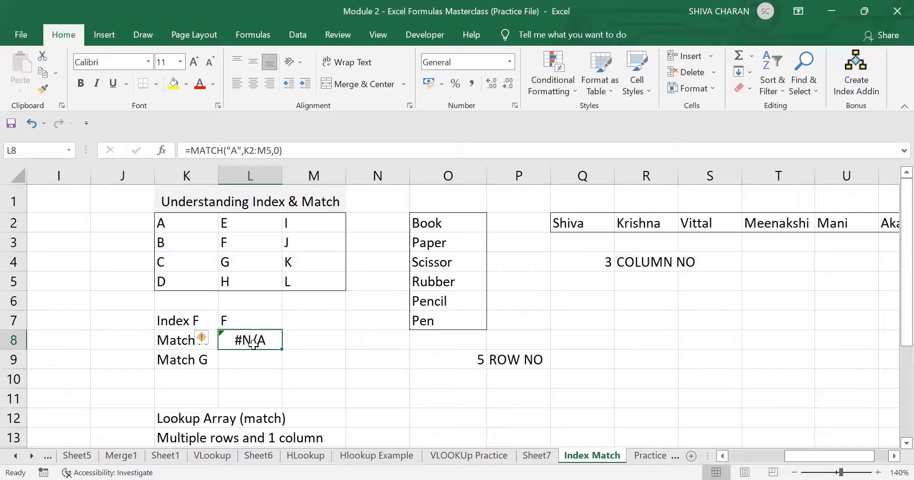
pyautogui.click(174, 327)
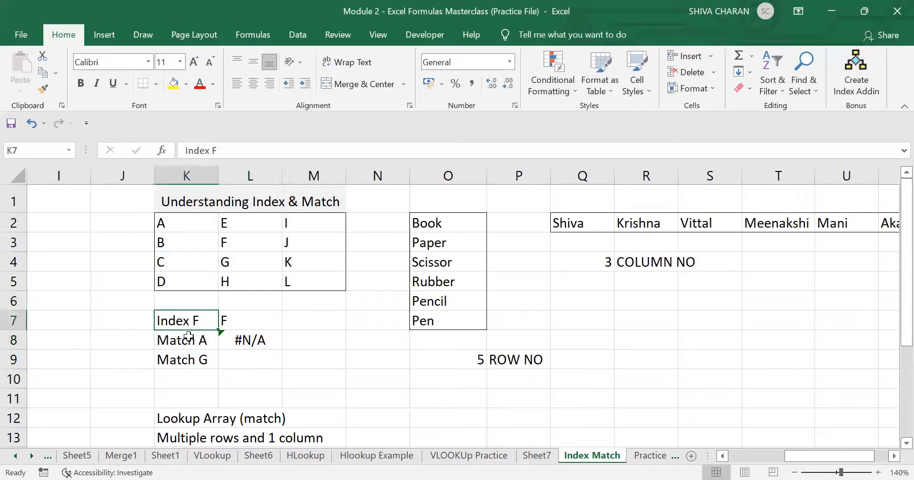
pyautogui.doubleClick(188, 338)
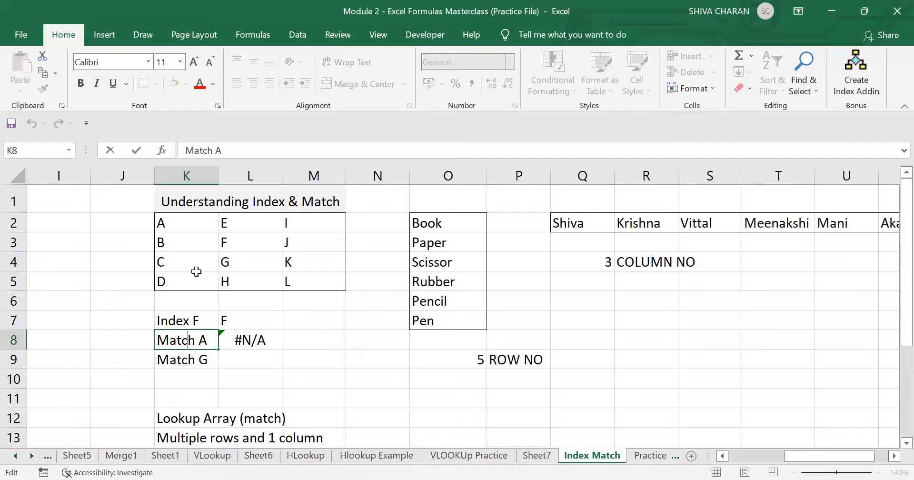
pyautogui.click(170, 301)
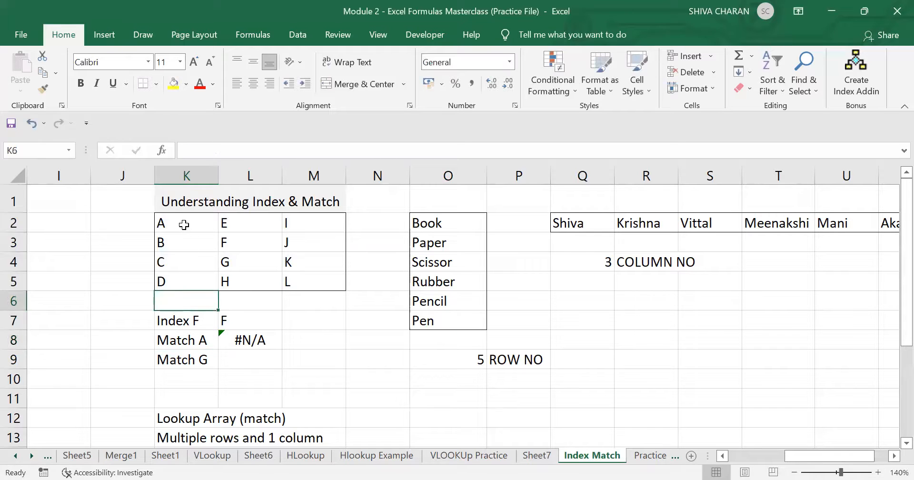
pyautogui.moveTo(184, 225); pyautogui.dragTo(205, 281)
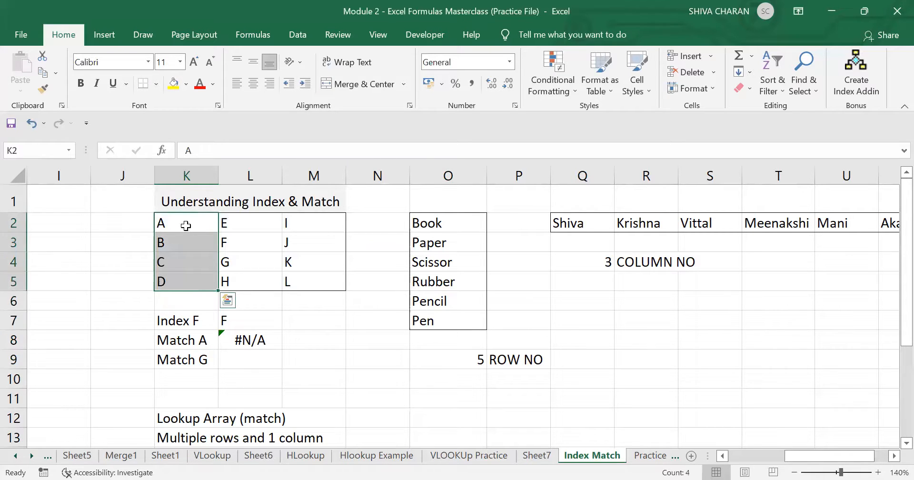
pyautogui.moveTo(186, 226); pyautogui.dragTo(306, 225)
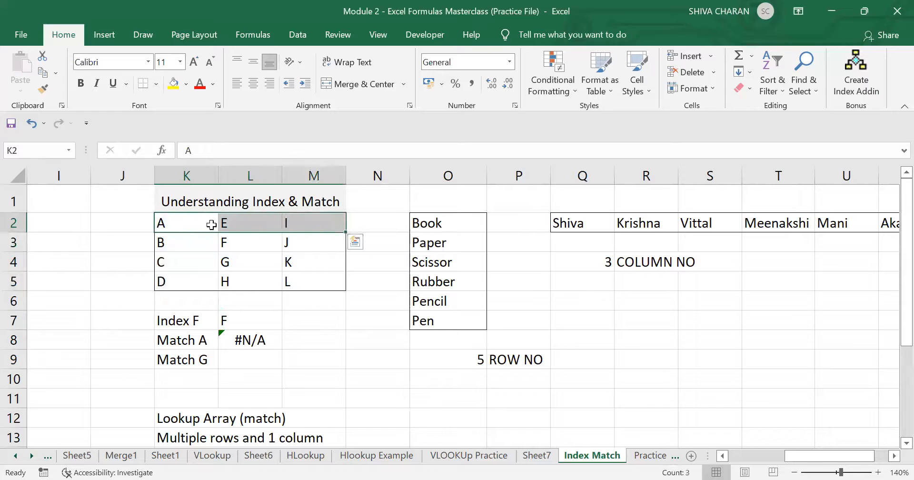
pyautogui.click(197, 221)
pyautogui.moveTo(197, 220); pyautogui.dragTo(202, 290)
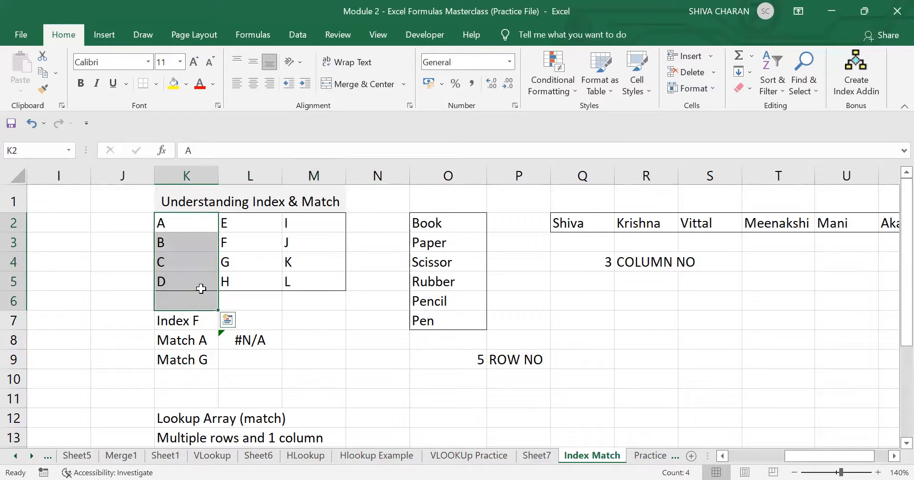
pyautogui.click(200, 288)
pyautogui.doubleClick(269, 338)
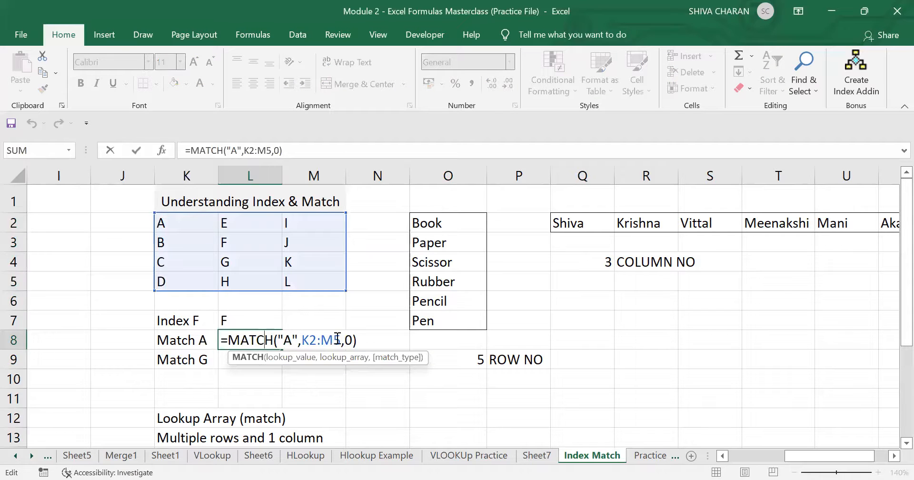
pyautogui.click(357, 398)
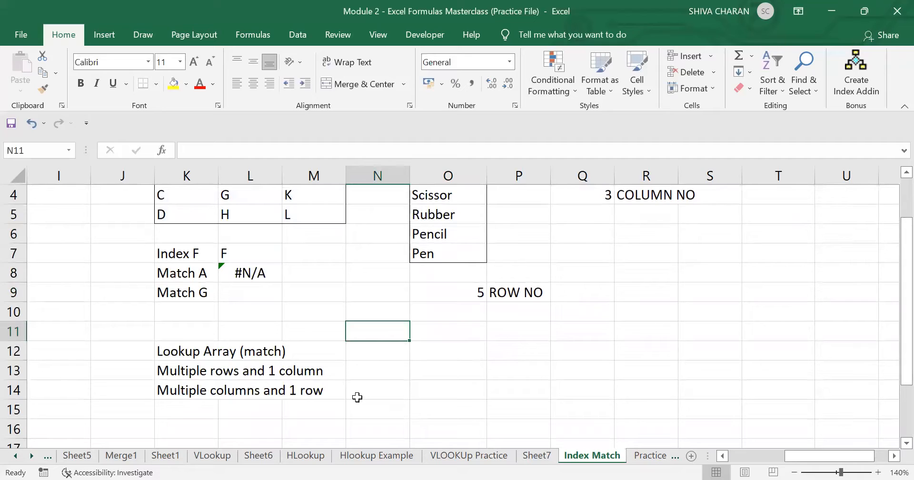
pyautogui.moveTo(178, 371); pyautogui.dragTo(304, 370)
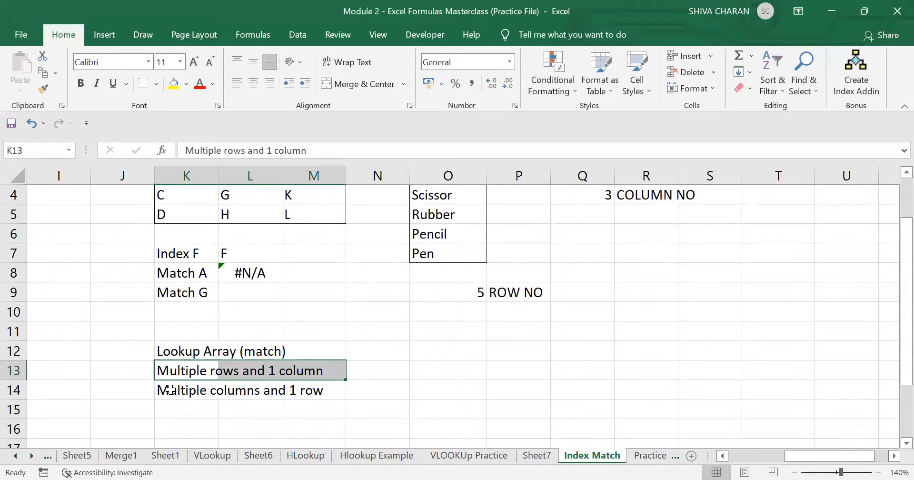
pyautogui.moveTo(170, 390); pyautogui.dragTo(303, 389)
pyautogui.click(385, 342)
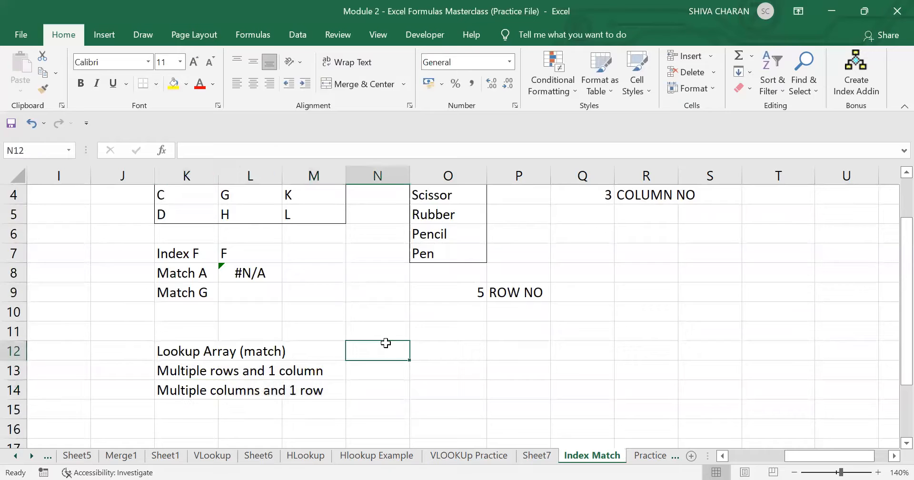
pyautogui.scroll(1, 386, 343)
pyautogui.click(185, 223)
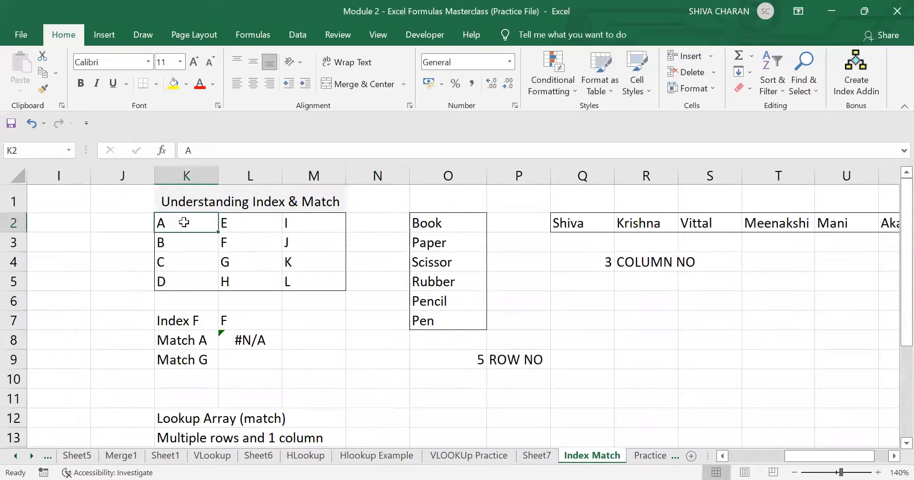
pyautogui.moveTo(182, 222); pyautogui.dragTo(187, 282)
# - Change L8's lookup range from K2:M5 to K2:K5 so it returns 1
pyautogui.click(274, 340)
pyautogui.doubleClick(274, 340)
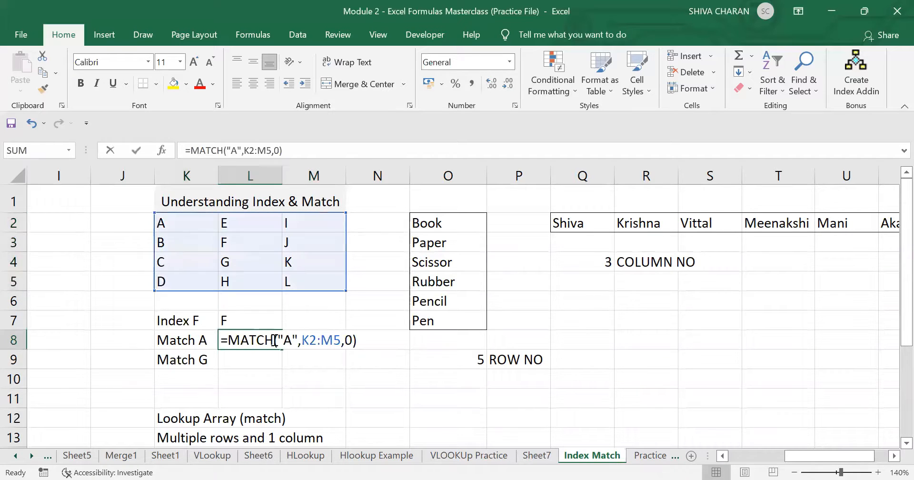
pyautogui.click(342, 340)
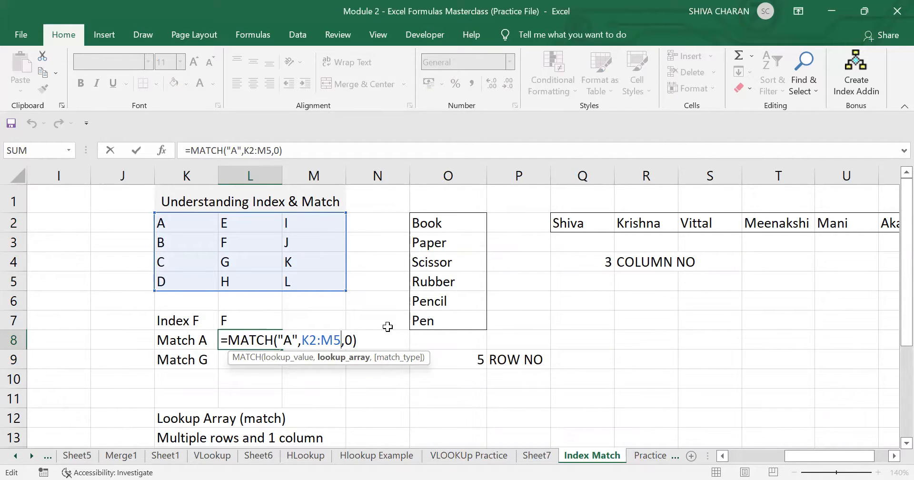
pyautogui.press('BackSpace')
pyautogui.press('BackSpace')
pyautogui.press('BackSpace')
pyautogui.press('BackSpace')
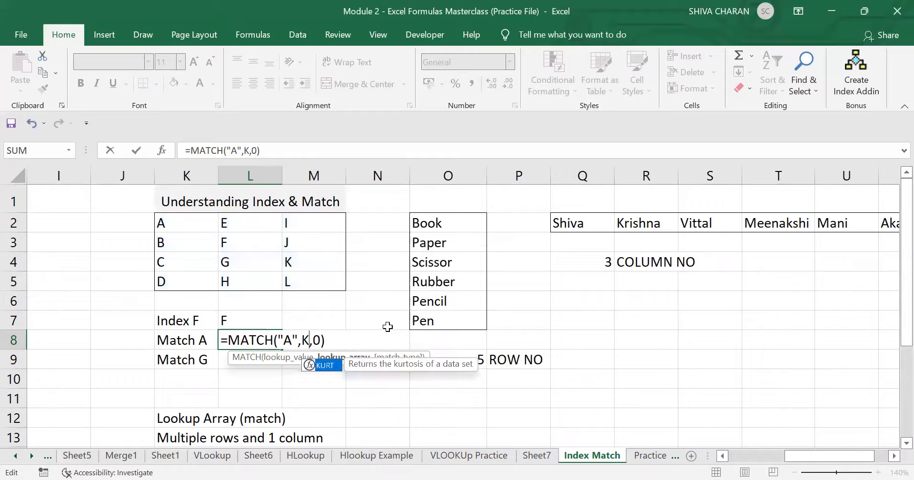
pyautogui.press('BackSpace')
pyautogui.moveTo(198, 221); pyautogui.dragTo(197, 274)
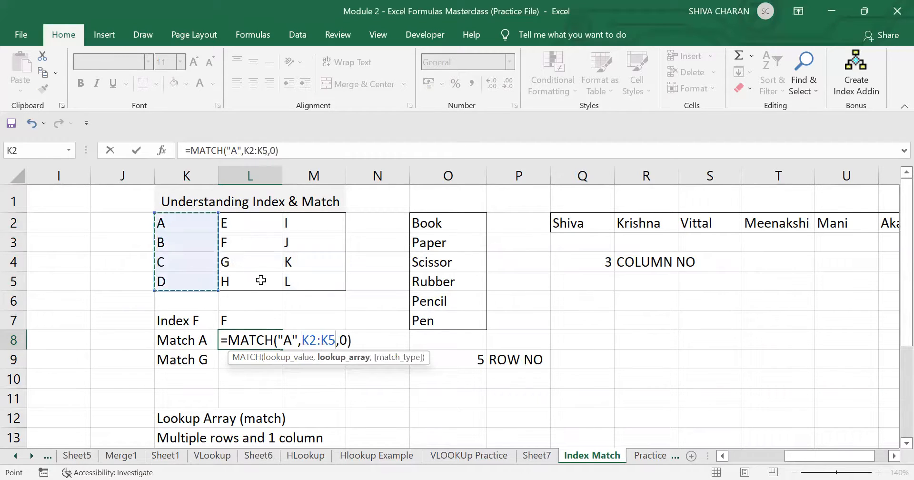
pyautogui.press('Return')
pyautogui.click(258, 340)
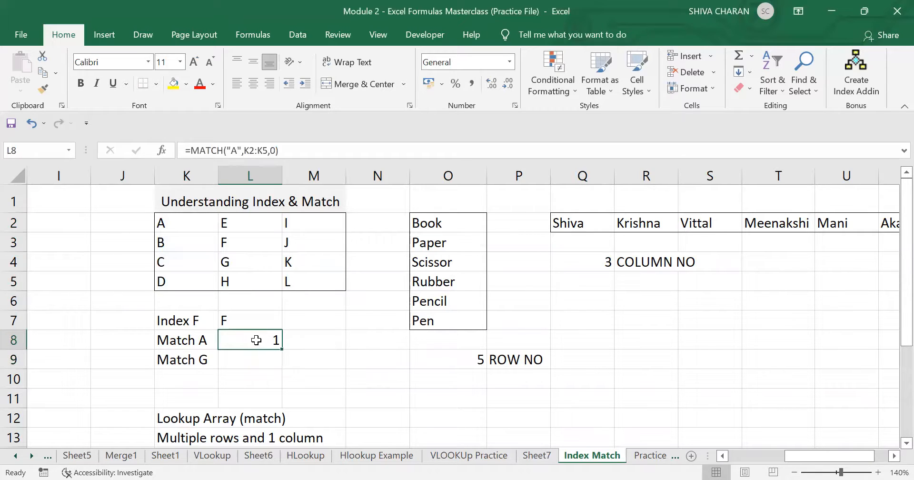
# - Try replacing the range with M10, then undo so L8 keeps K2:K5 returning 1
pyautogui.doubleClick(253, 341)
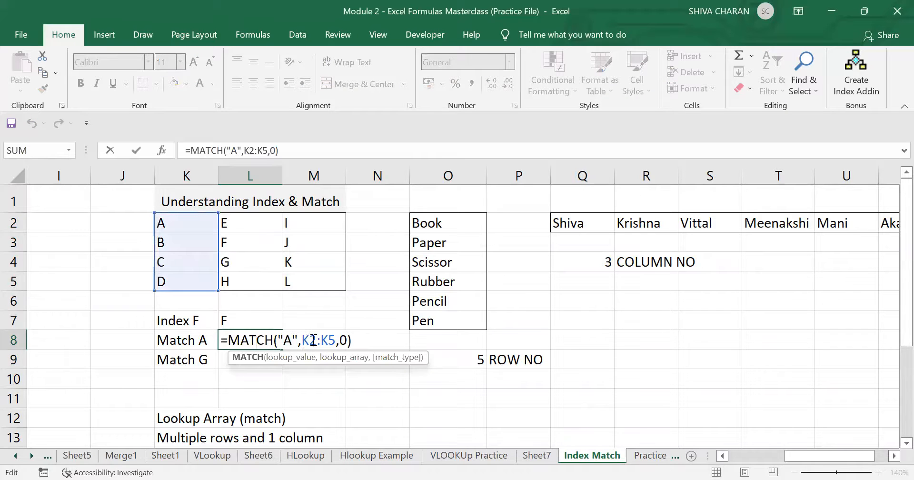
pyautogui.moveTo(303, 340); pyautogui.dragTo(336, 340)
pyautogui.click(313, 378)
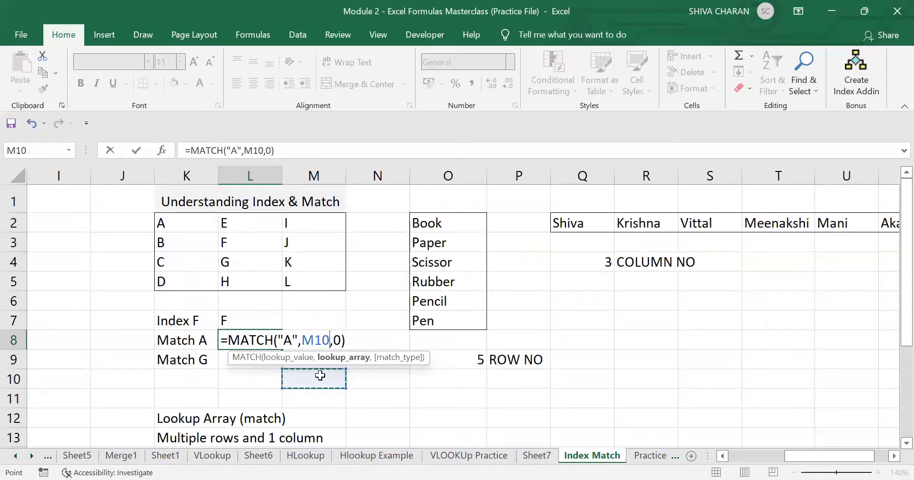
pyautogui.hotkey('ctrl', 'z')
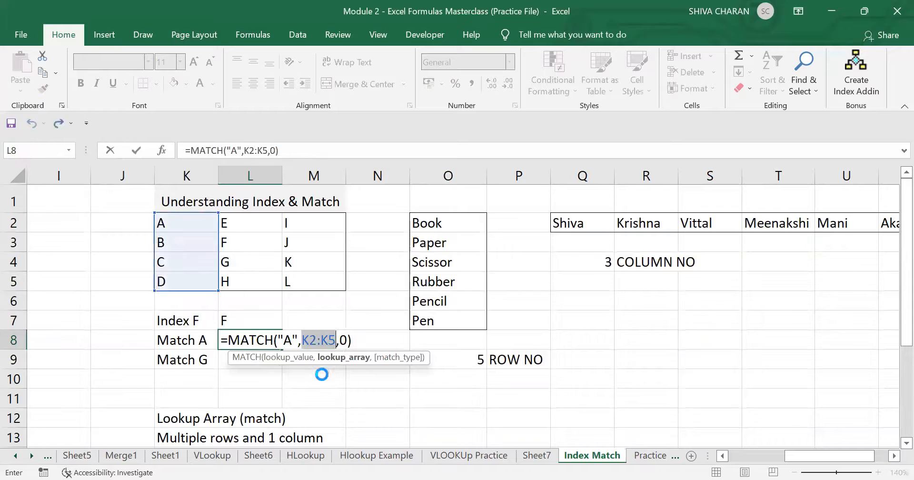
pyautogui.press('Escape')
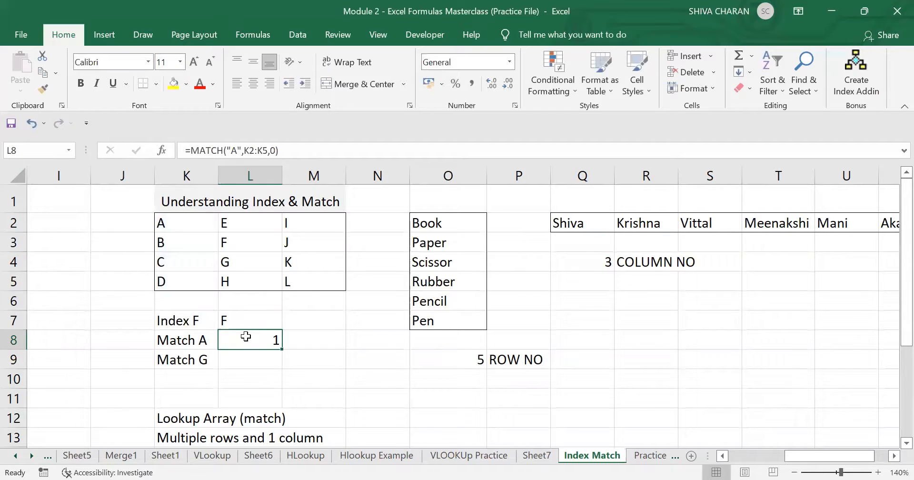
pyautogui.click(211, 340)
pyautogui.click(251, 355)
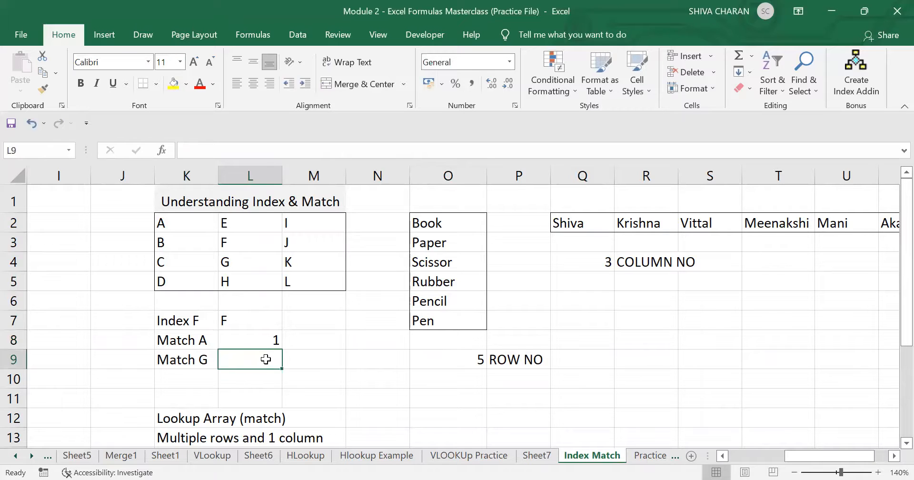
# - Enter =MATCH("G",K4:M4,0) in L9, returning 2
pyautogui.write('=')
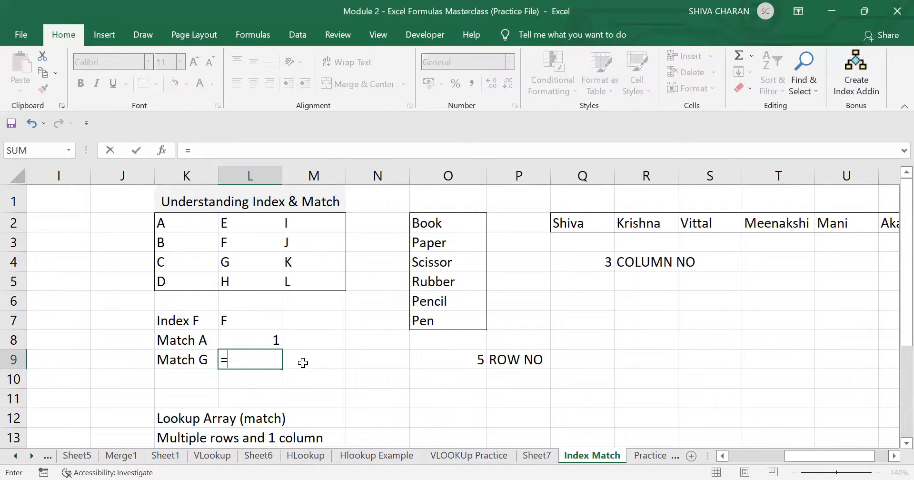
pyautogui.write('match(')
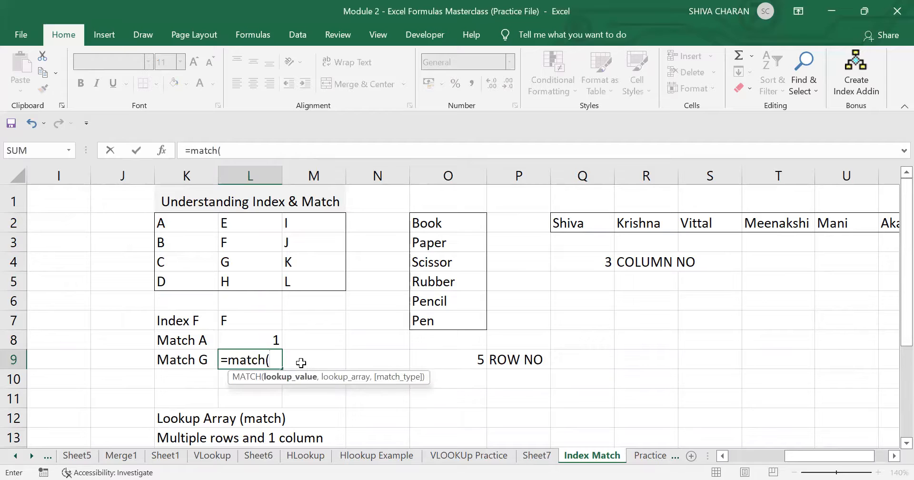
pyautogui.write('"G",')
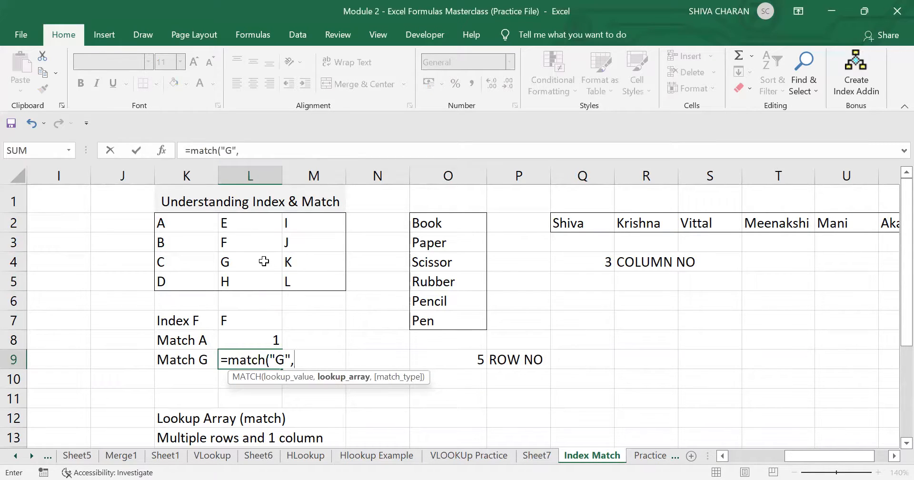
pyautogui.moveTo(186, 262); pyautogui.dragTo(316, 263)
pyautogui.write(',')
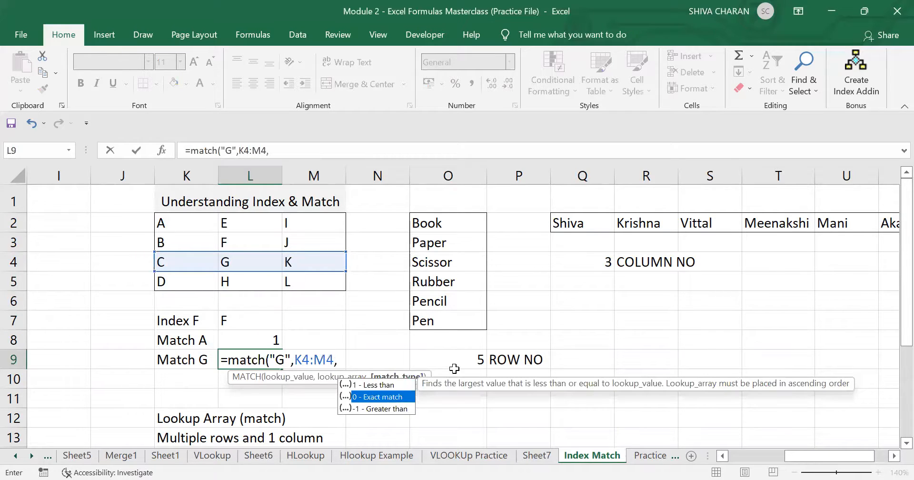
pyautogui.write('0)')
pyautogui.press('Return')
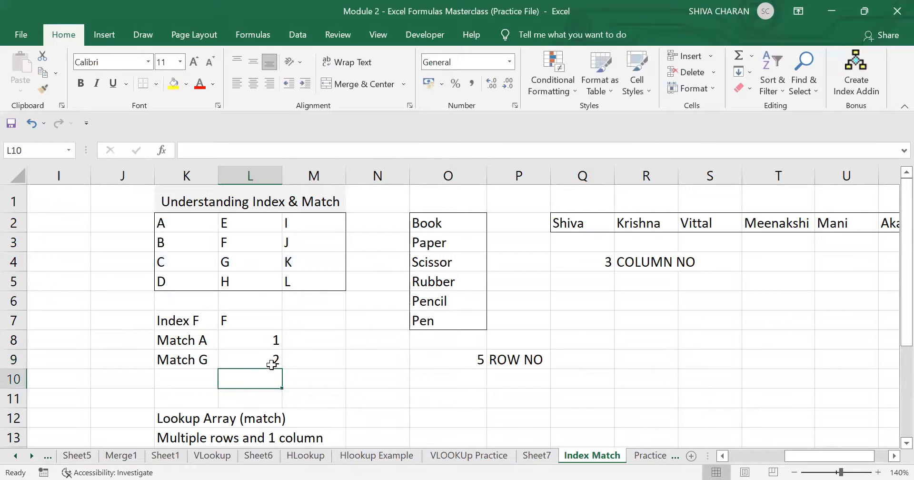
pyautogui.click(251, 359)
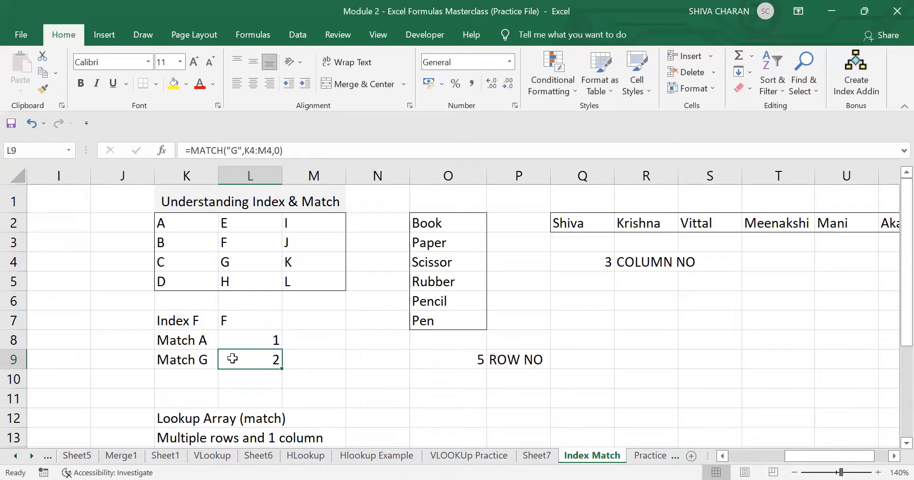
# - Relabel the Match A row label in K8 as Match J
pyautogui.click(235, 221)
pyautogui.keyDown('shift'); pyautogui.click(245, 288); pyautogui.keyUp('shift')
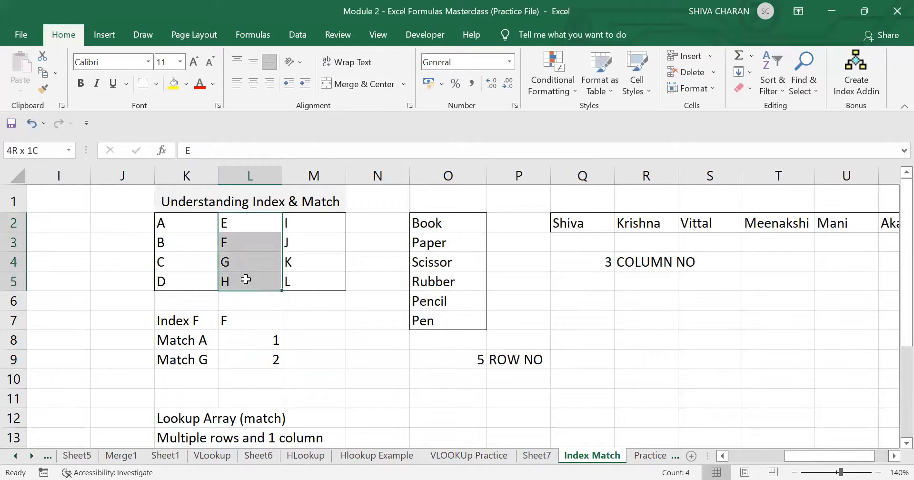
pyautogui.click(256, 341)
pyautogui.click(214, 340)
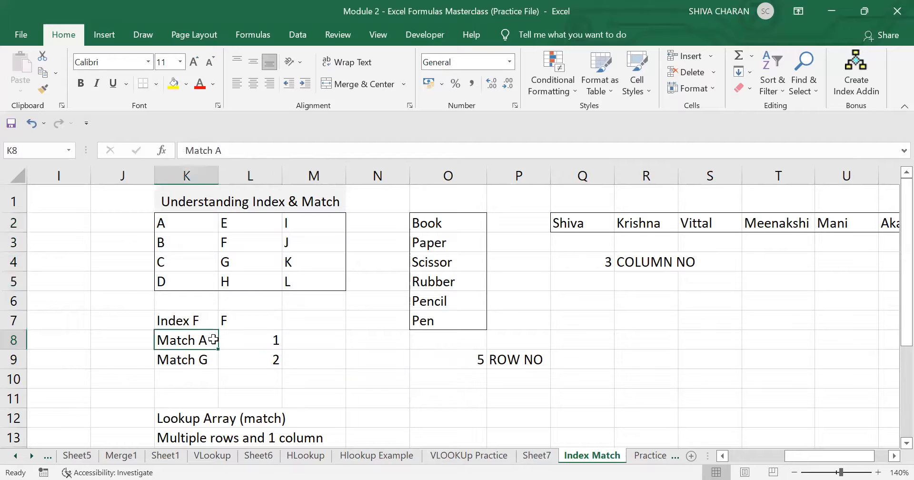
pyautogui.doubleClick(214, 339)
pyautogui.press('BackSpace')
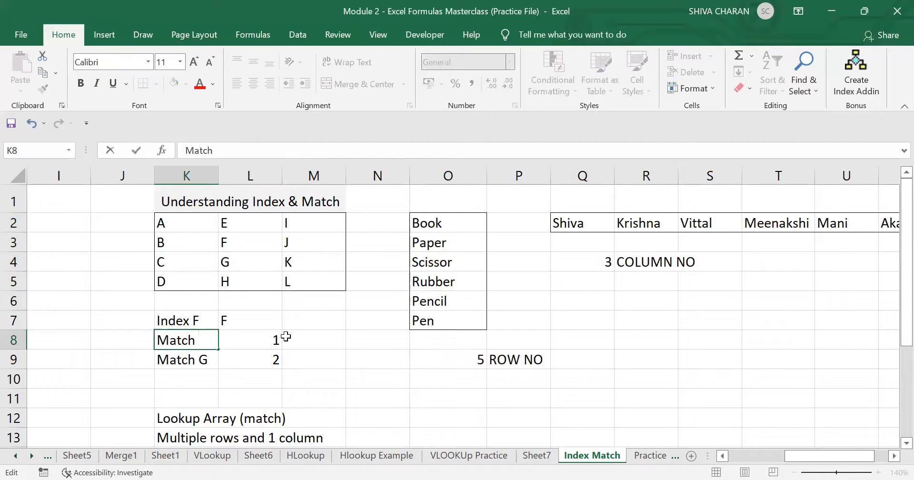
pyautogui.write('J')
pyautogui.click(286, 337)
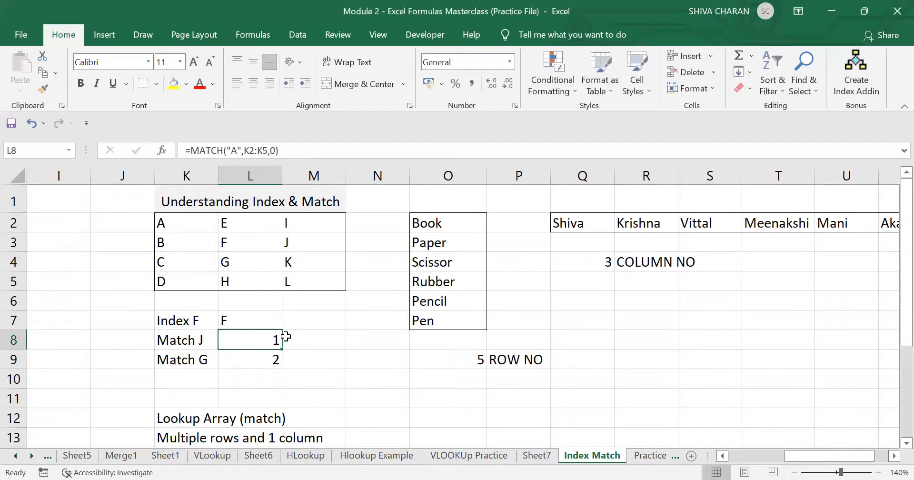
# - Change L8's formula to =MATCH("J",M2:M5,0), searching column M for J
pyautogui.doubleClick(278, 339)
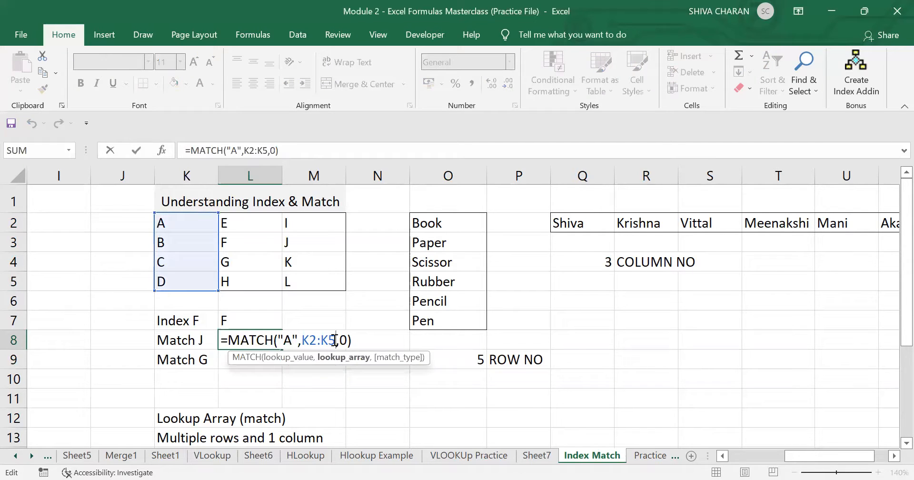
pyautogui.press('BackSpace')
pyautogui.press('BackSpace')
pyautogui.press('BackSpace')
pyautogui.press('BackSpace')
pyautogui.press('BackSpace')
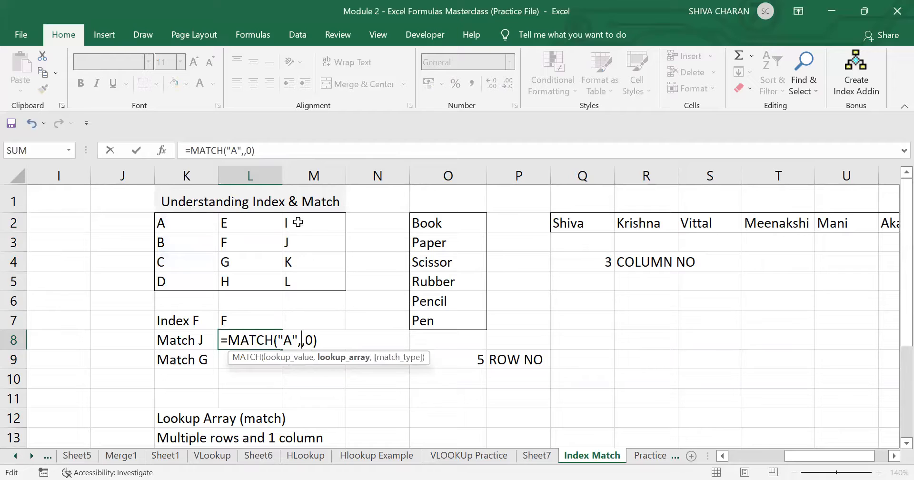
pyautogui.moveTo(295, 222); pyautogui.dragTo(304, 277)
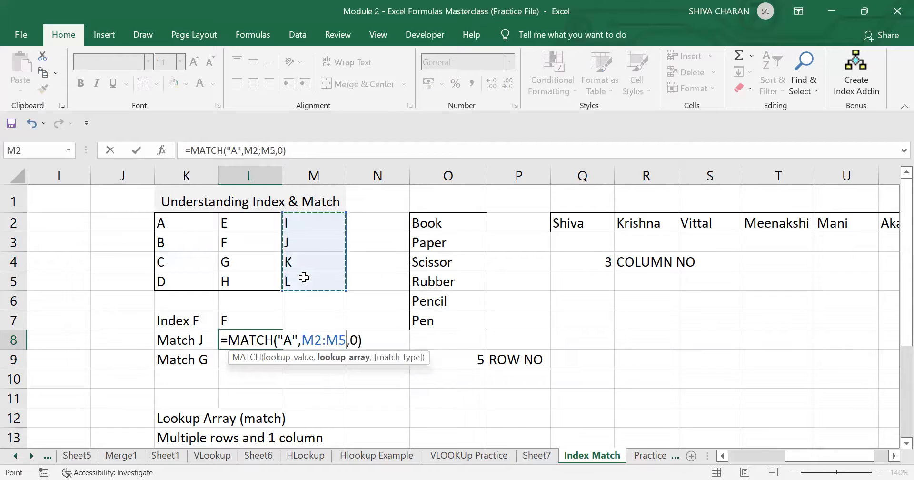
pyautogui.press('Return')
pyautogui.doubleClick(243, 342)
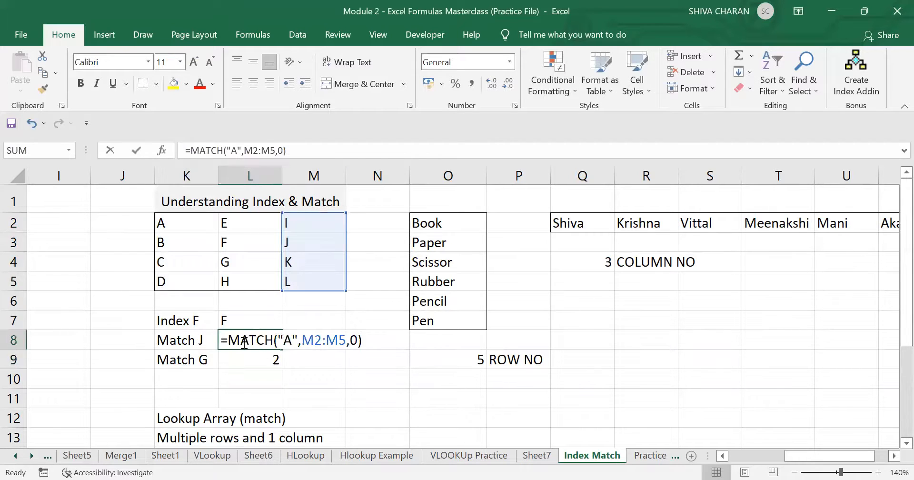
pyautogui.doubleClick(290, 342)
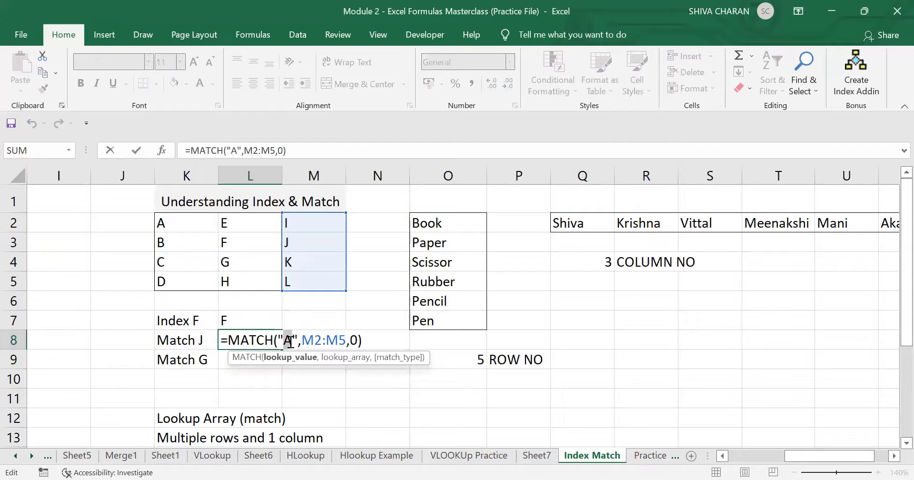
pyautogui.write('J')
pyautogui.press('Return')
# - Confirm the Match J result of 2 against J in M3 and the Match G formula
pyautogui.click(243, 338)
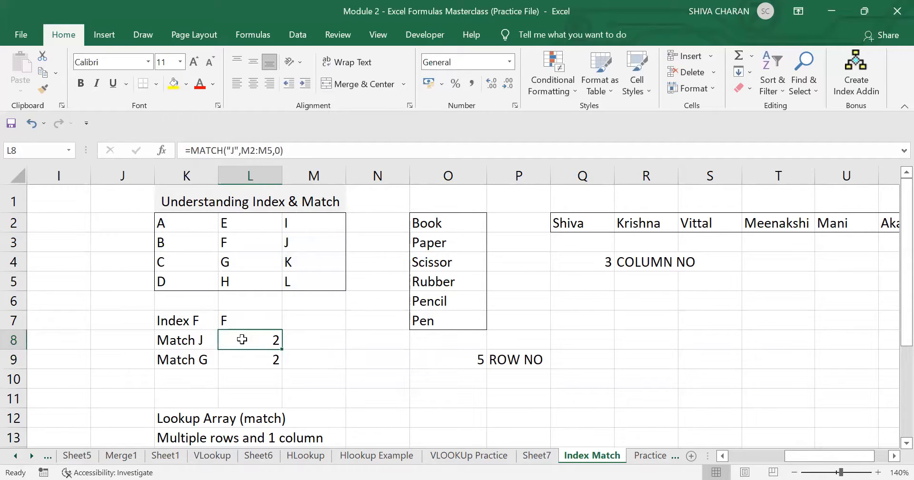
pyautogui.moveTo(182, 240); pyautogui.dragTo(313, 239)
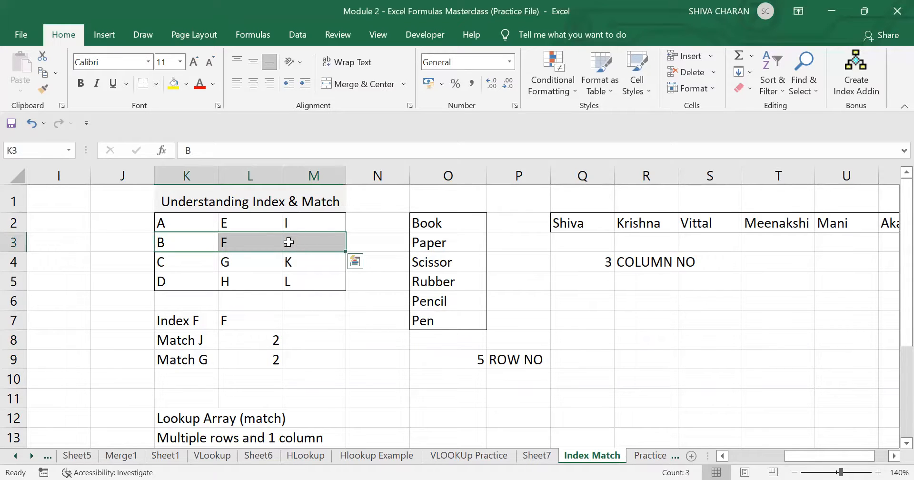
pyautogui.click(298, 242)
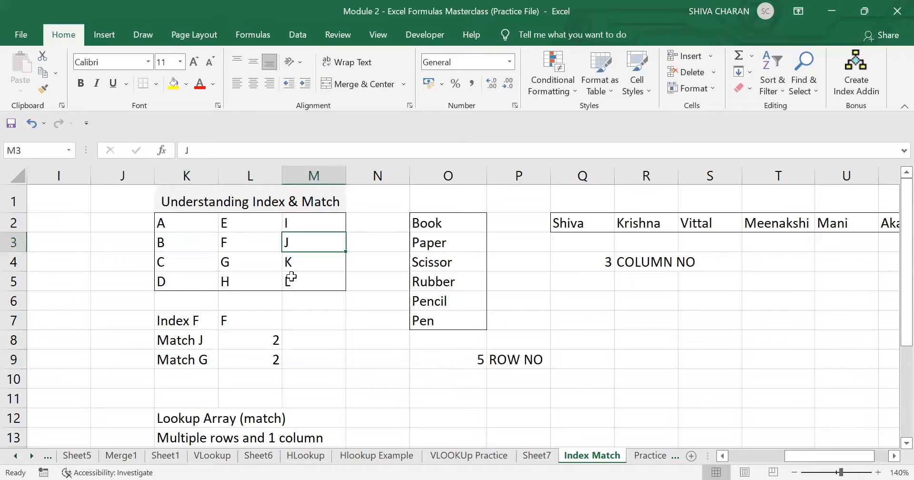
pyautogui.click(253, 339)
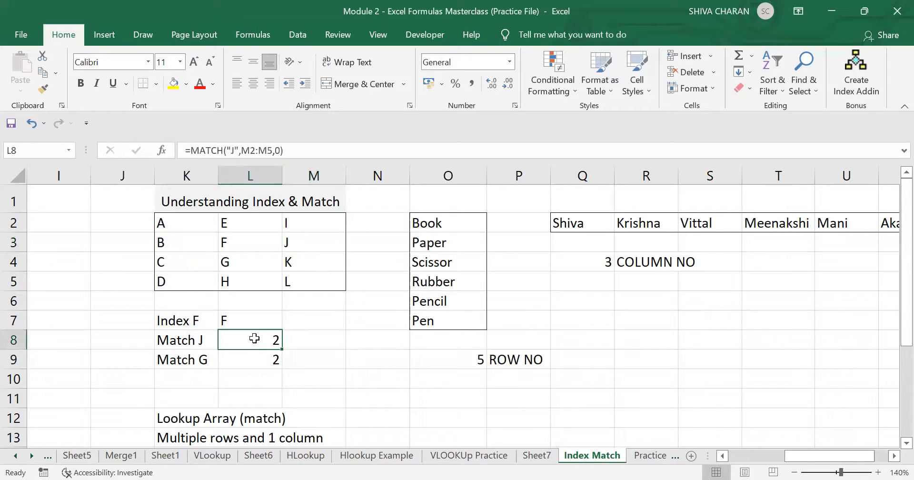
pyautogui.click(248, 356)
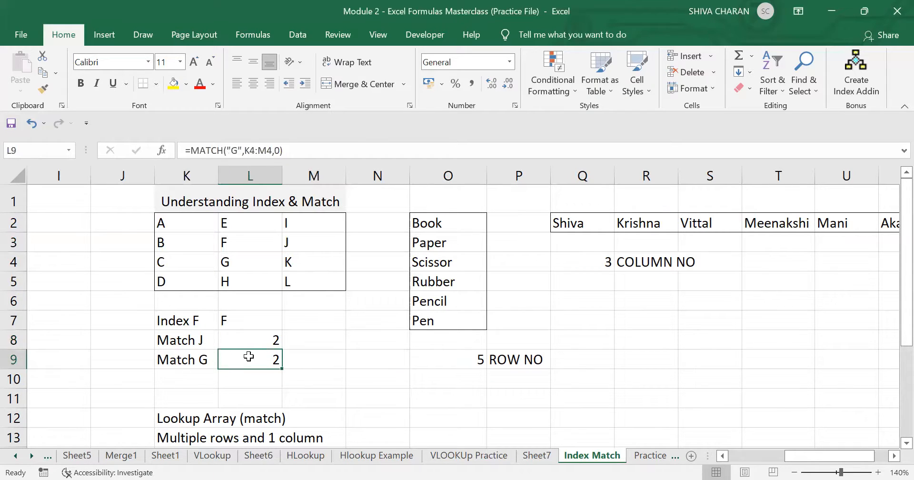
pyautogui.click(244, 339)
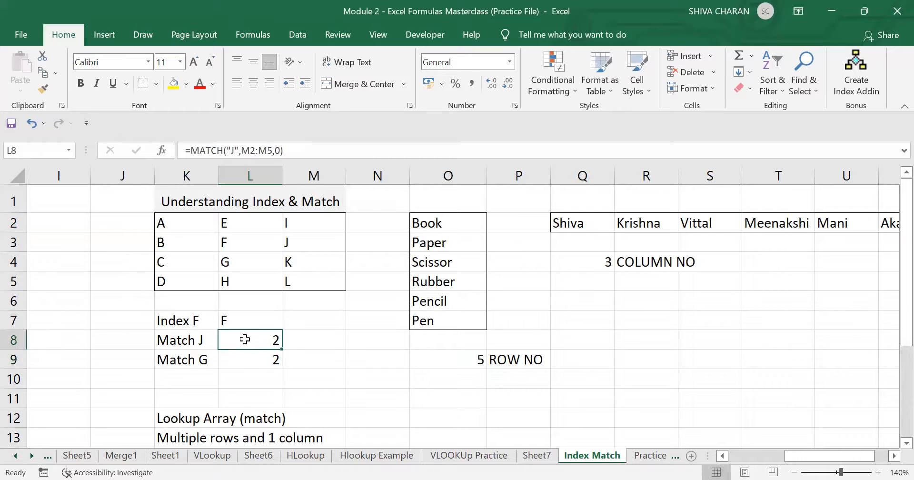
pyautogui.doubleClick(245, 339)
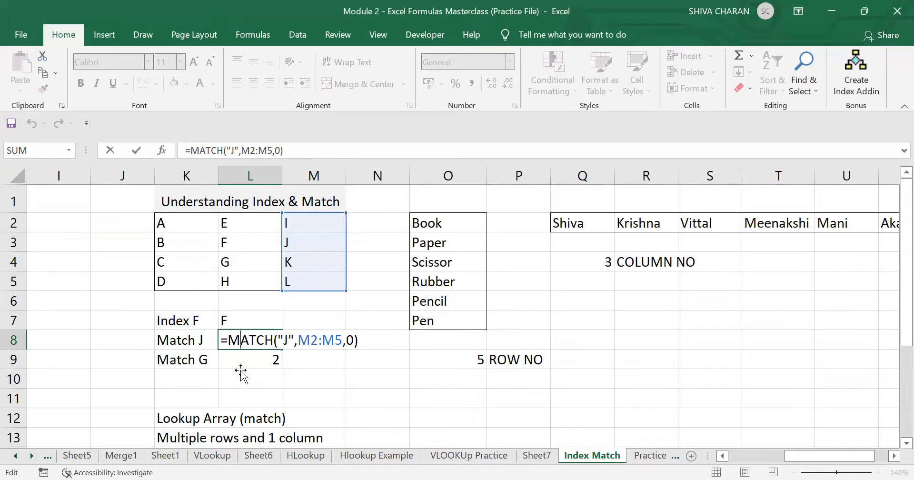
pyautogui.press('Return')
pyautogui.click(388, 381)
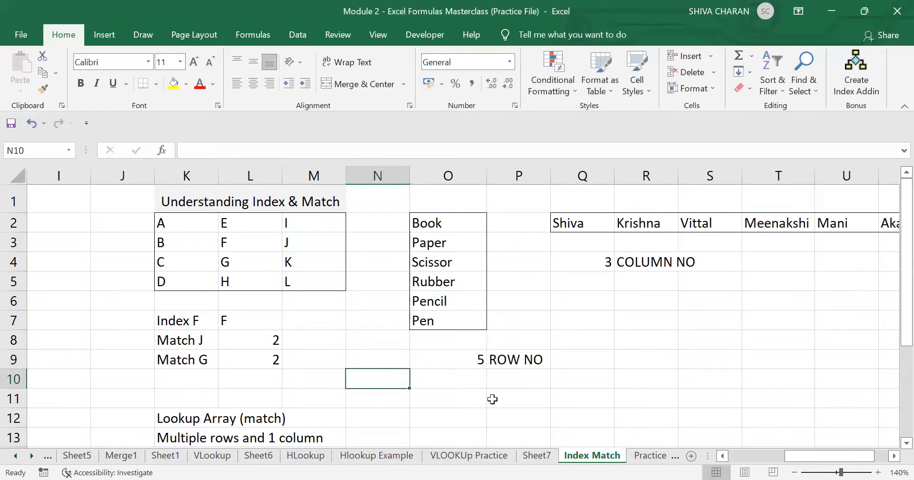
pyautogui.hscroll(-4, 492, 399)
pyautogui.click(334, 383)
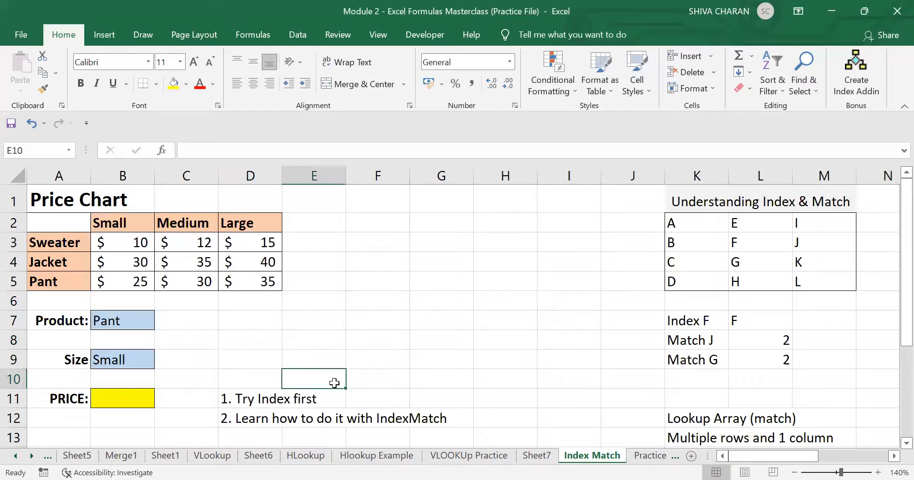
pyautogui.click(198, 307)
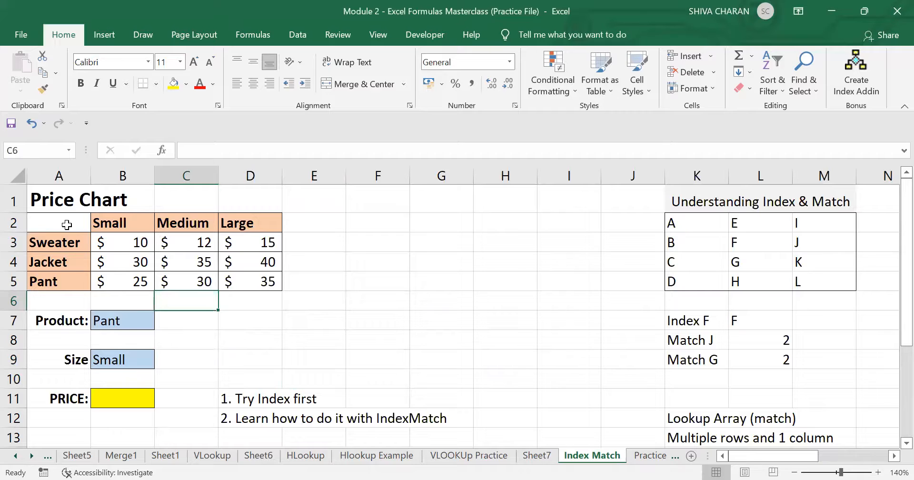
pyautogui.moveTo(66, 225); pyautogui.dragTo(82, 279)
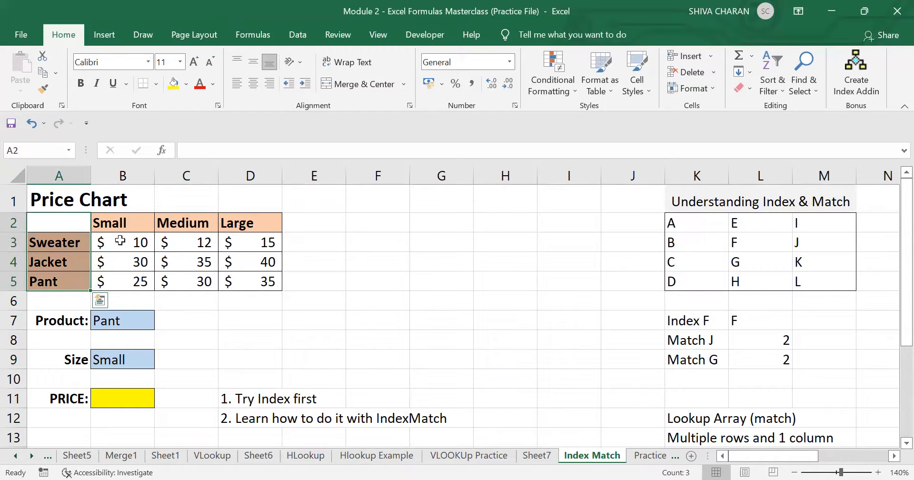
pyautogui.moveTo(120, 241); pyautogui.dragTo(254, 282)
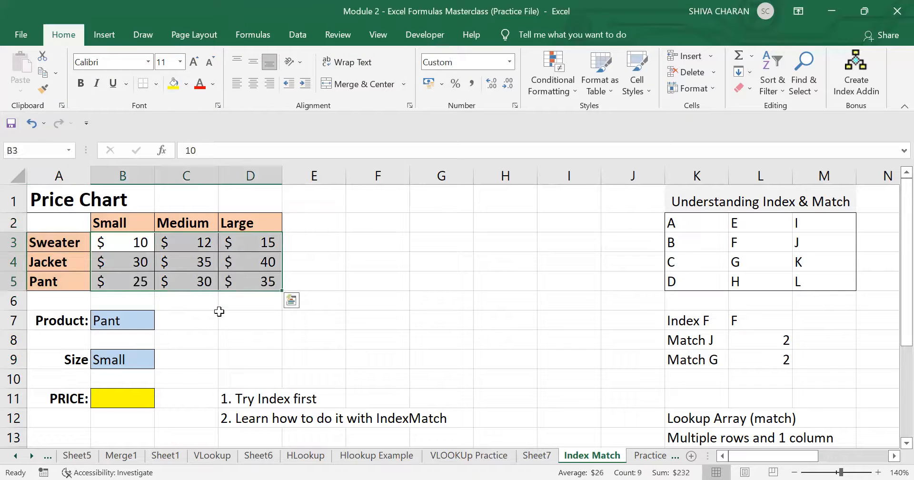
pyautogui.click(213, 318)
pyautogui.click(123, 394)
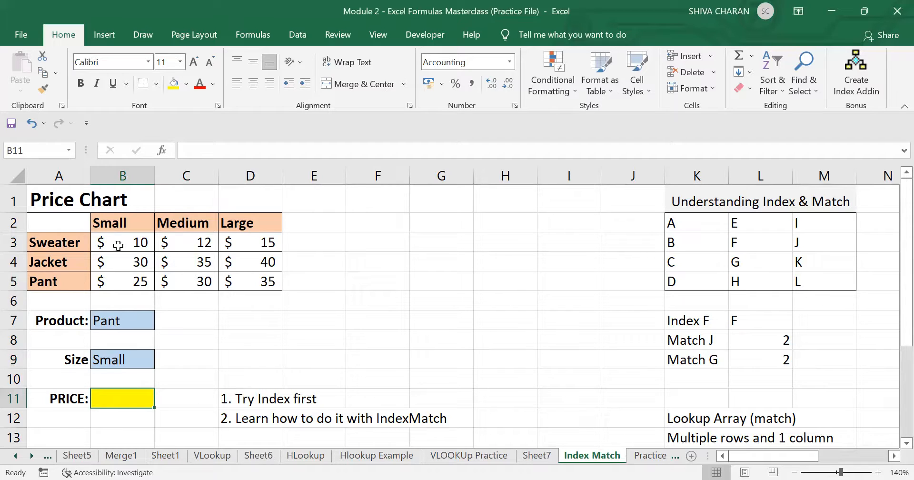
pyautogui.moveTo(118, 243); pyautogui.dragTo(233, 275)
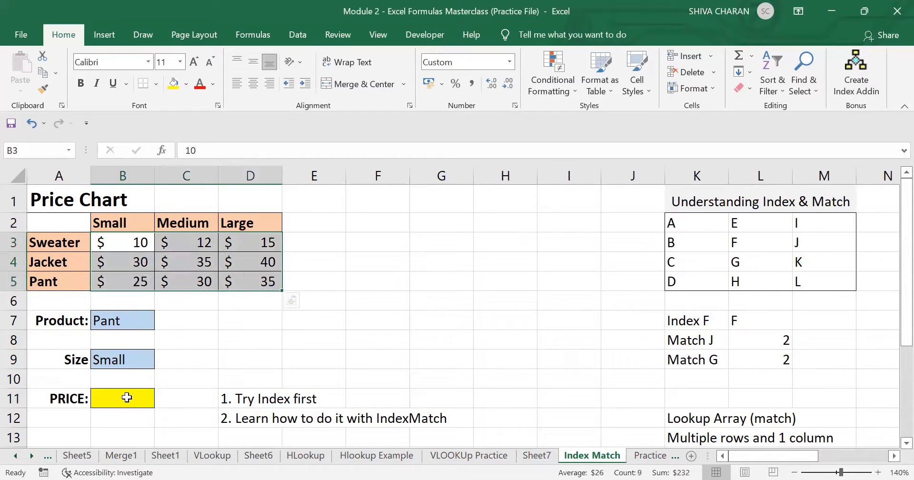
pyautogui.click(60, 227)
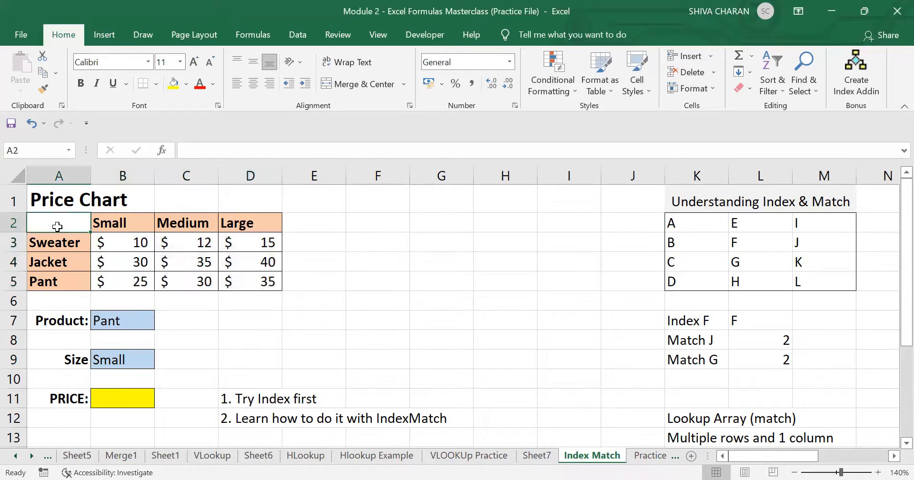
pyautogui.moveTo(64, 224); pyautogui.dragTo(244, 278)
pyautogui.click(244, 277)
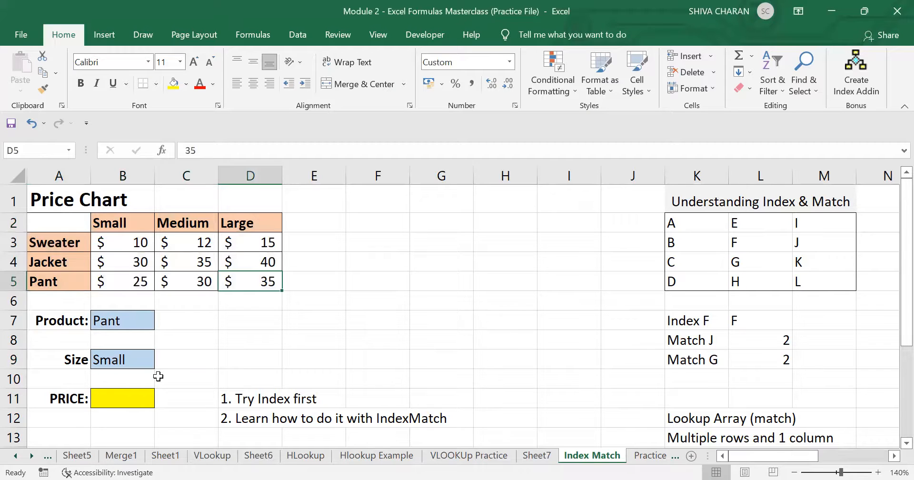
pyautogui.click(123, 398)
pyautogui.write('=')
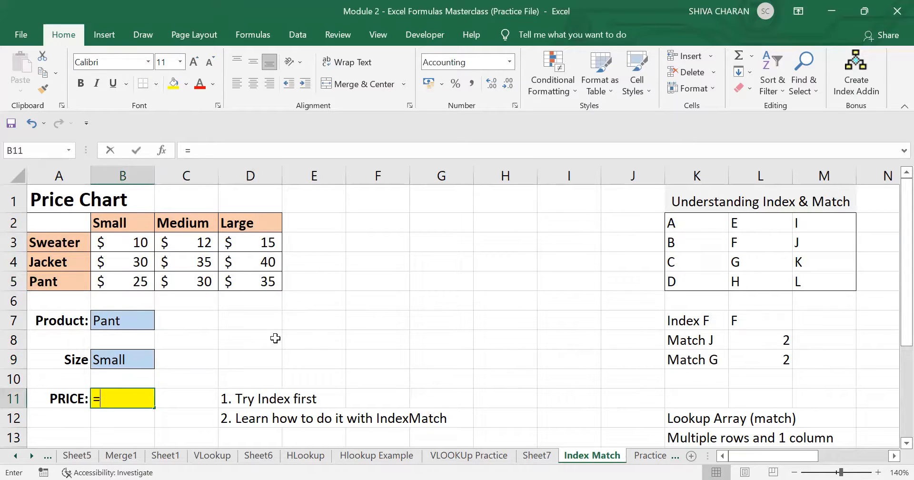
pyautogui.write('INDEX')
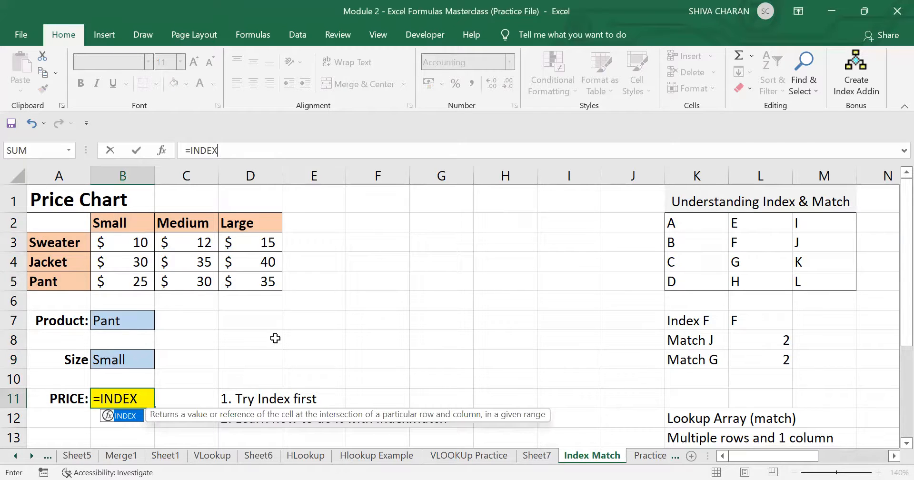
pyautogui.hotkey('ctrl', 'a')
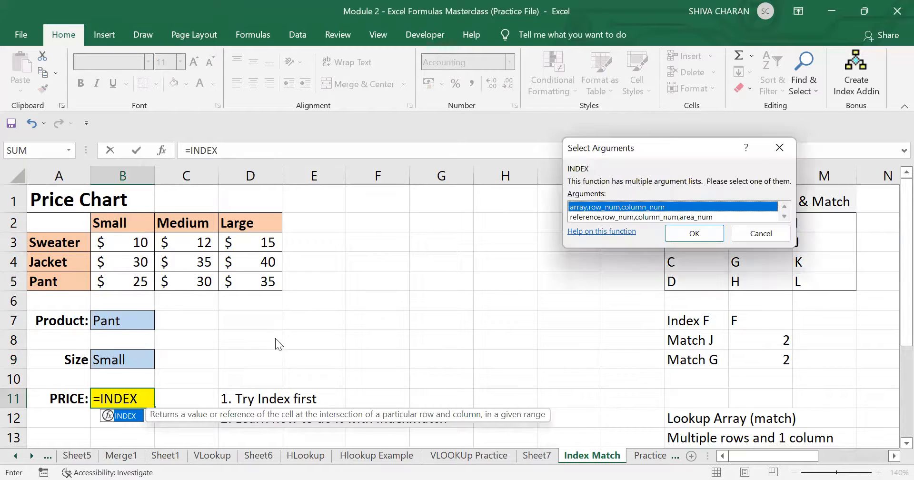
pyautogui.click(761, 234)
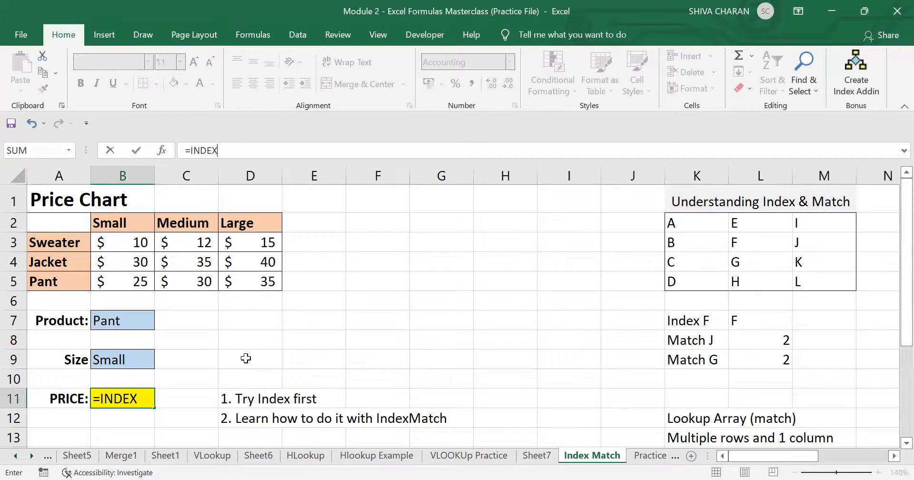
pyautogui.doubleClick(107, 401)
pyautogui.press('BackSpace')
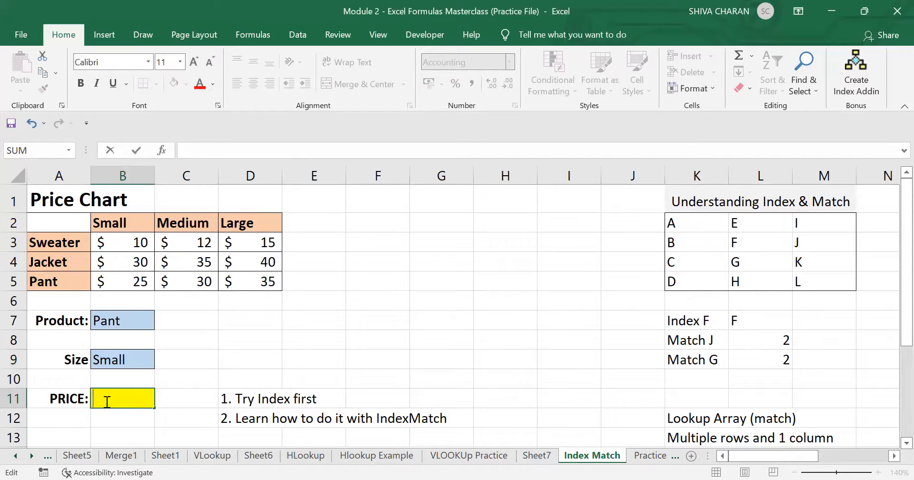
pyautogui.click(139, 321)
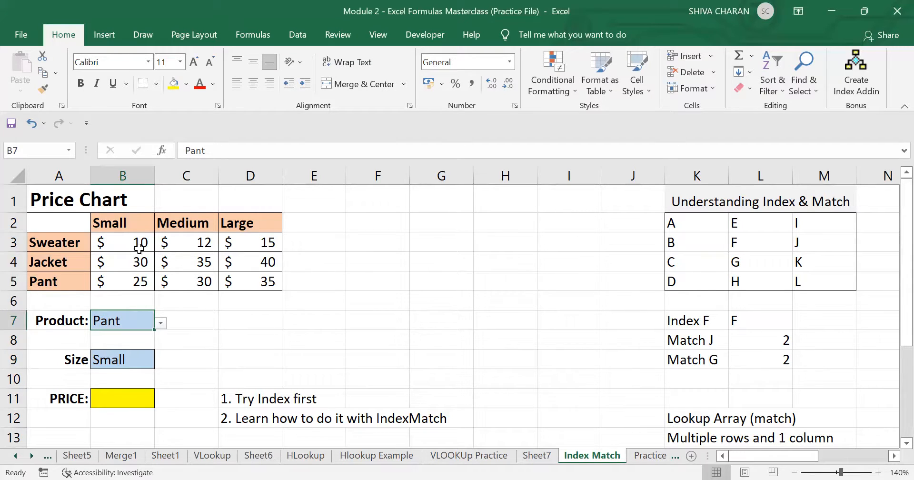
pyautogui.click(140, 405)
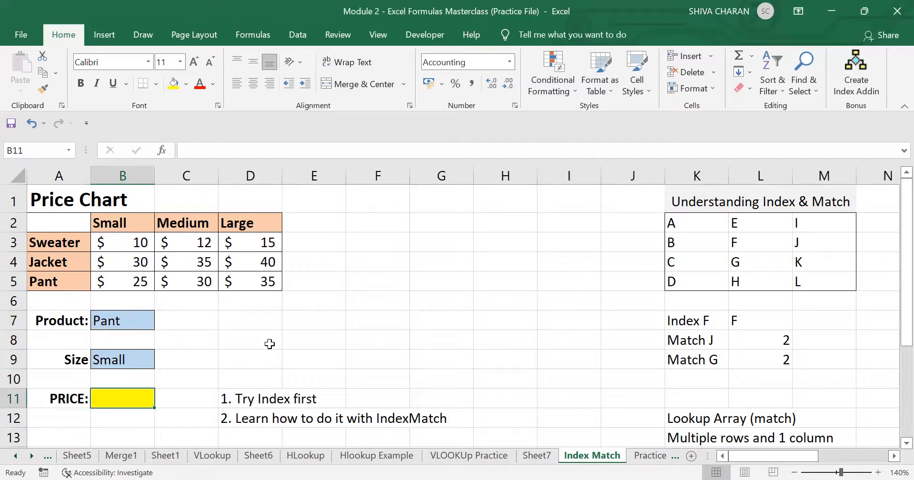
# - Enter =INDEX(A2:D5,4,2) in PRICE cell B11, returning $25.00
pyautogui.write('=')
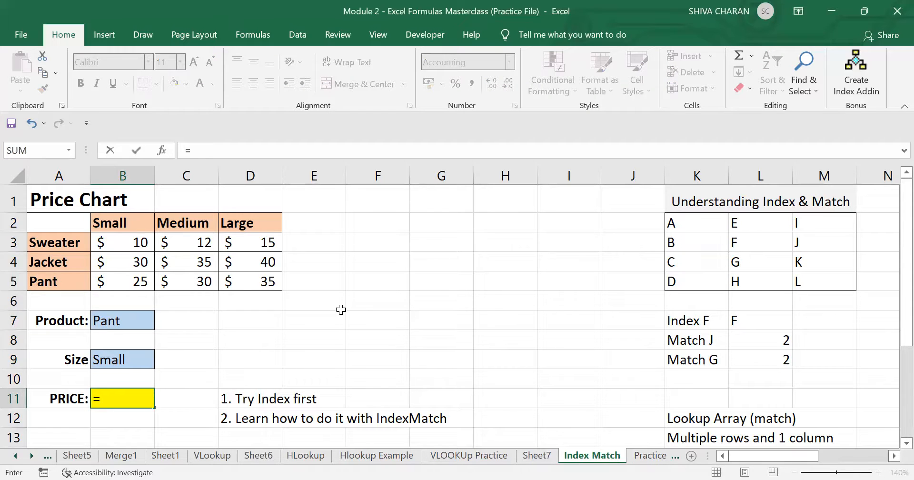
pyautogui.write('INDEX(')
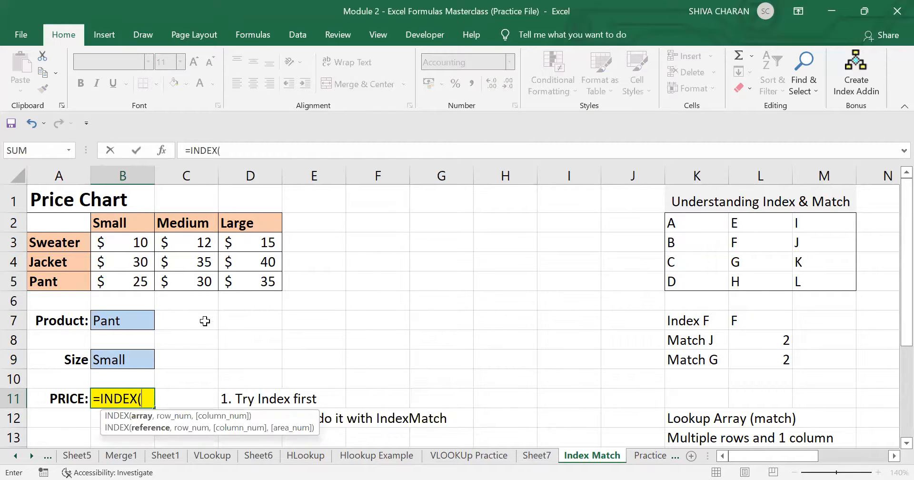
pyautogui.moveTo(67, 222); pyautogui.dragTo(258, 282)
pyautogui.write(',')
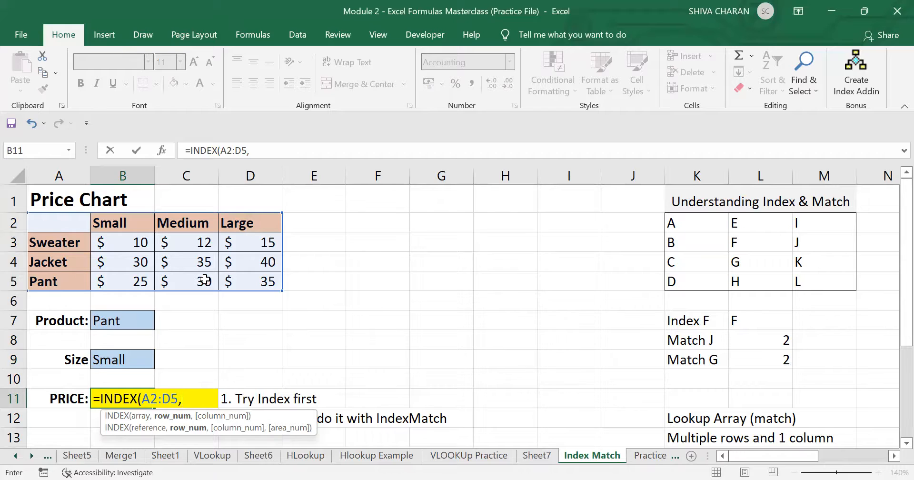
pyautogui.write('4,2')
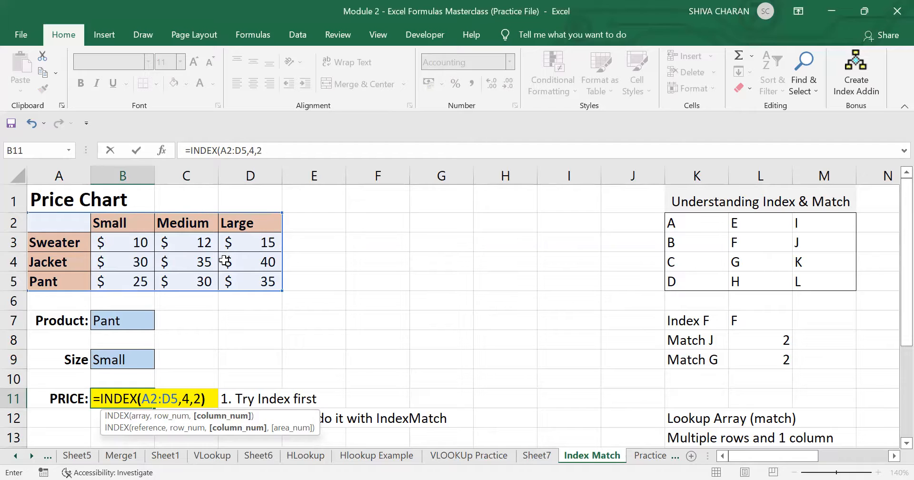
pyautogui.press('Return')
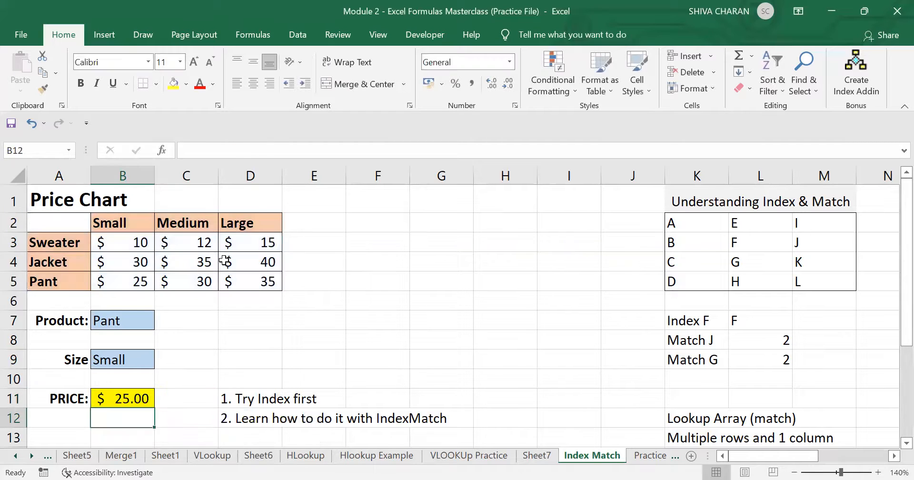
# - Trace how row 4, column 2 of the chart gives the Pant Small price of 25
pyautogui.click(121, 395)
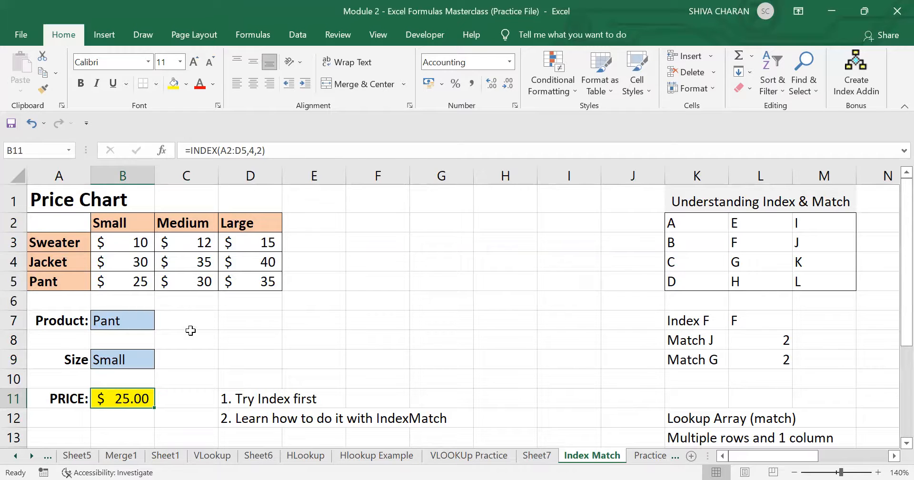
pyautogui.click(71, 279)
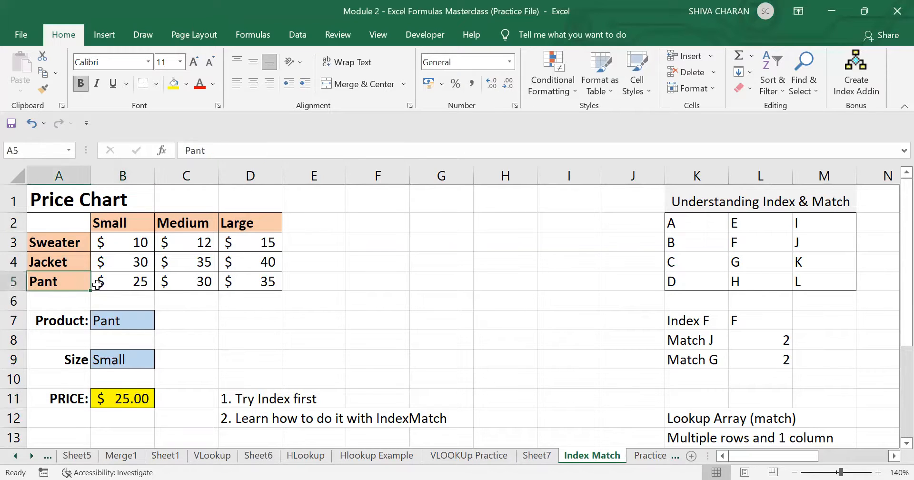
pyautogui.click(120, 230)
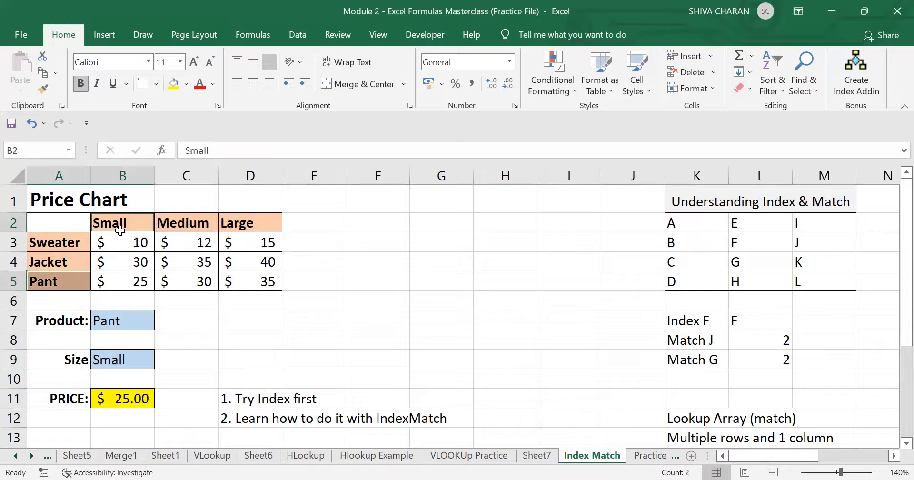
pyautogui.click(138, 281)
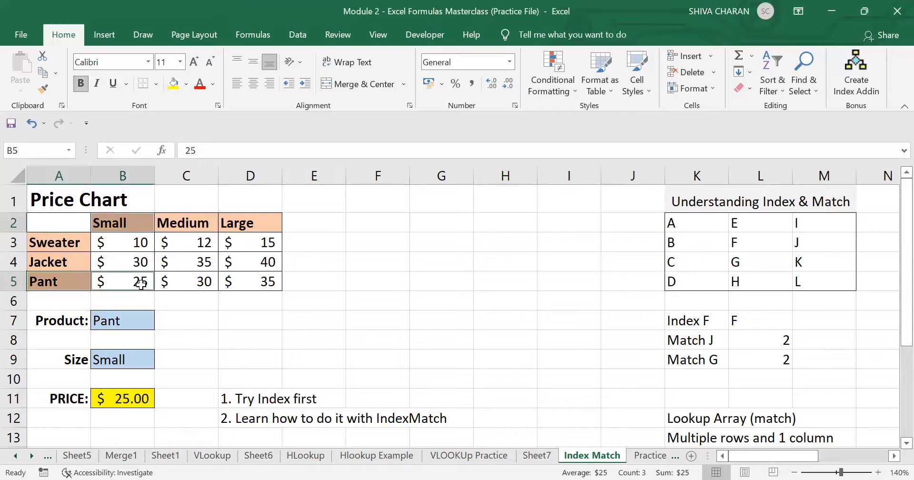
# - Choose Jacket as the product in B7
pyautogui.click(136, 323)
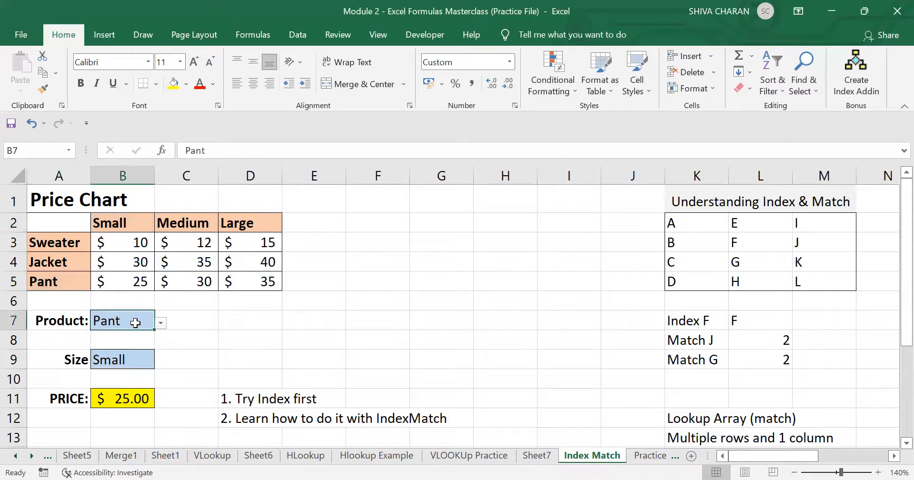
pyautogui.click(161, 323)
pyautogui.click(130, 351)
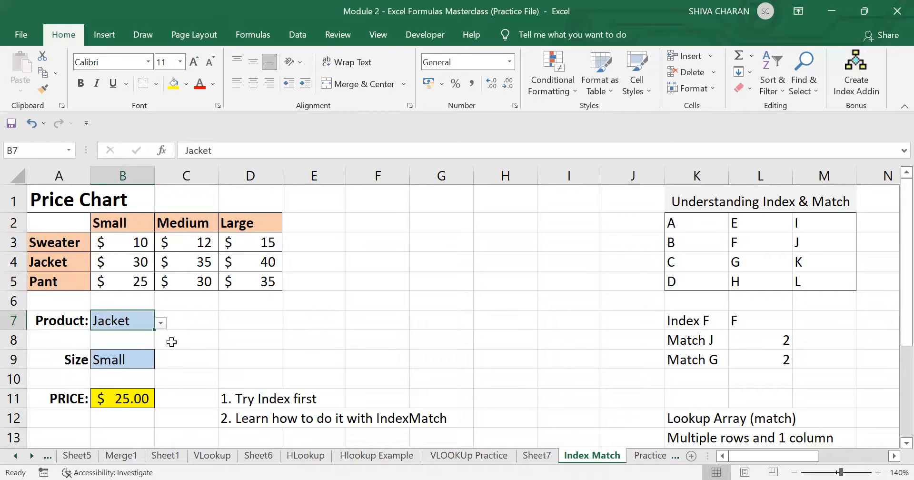
# - Review PRICE's fixed INDEX formula against the A2:D5 price chart
pyautogui.click(129, 403)
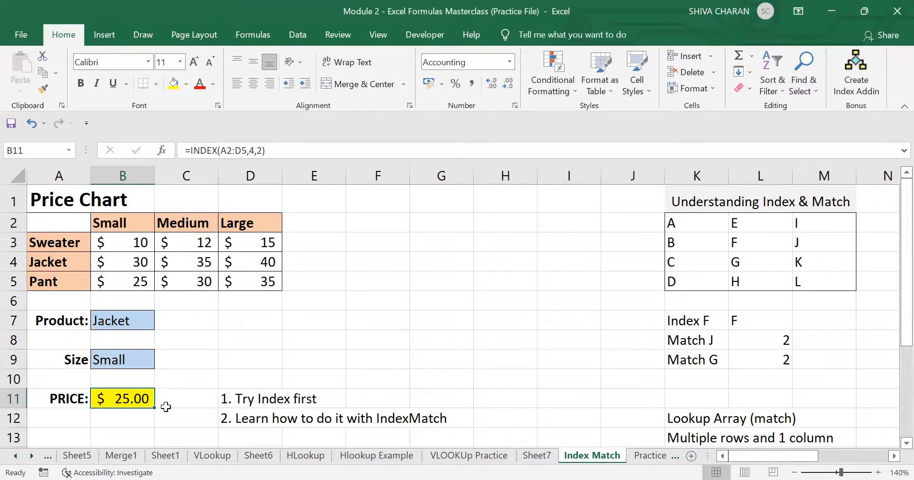
pyautogui.moveTo(73, 224); pyautogui.dragTo(240, 282)
pyautogui.click(241, 281)
pyautogui.click(90, 229)
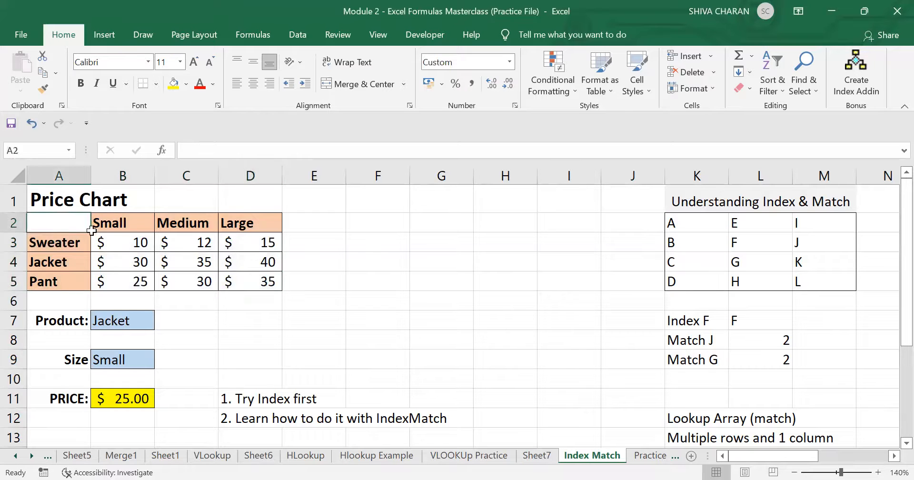
pyautogui.moveTo(91, 231); pyautogui.dragTo(272, 283)
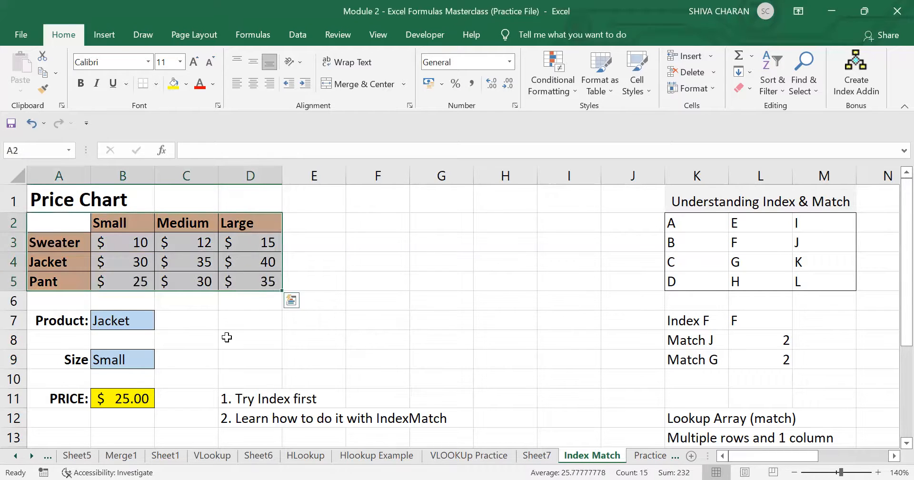
pyautogui.click(227, 337)
pyautogui.click(124, 399)
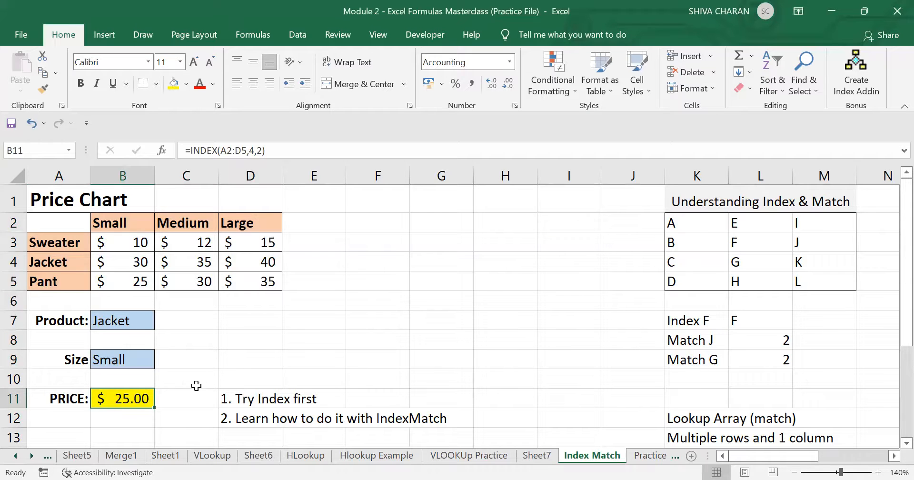
# - Clear the INDEX formula from PRICE cell B11
pyautogui.press('Delete')
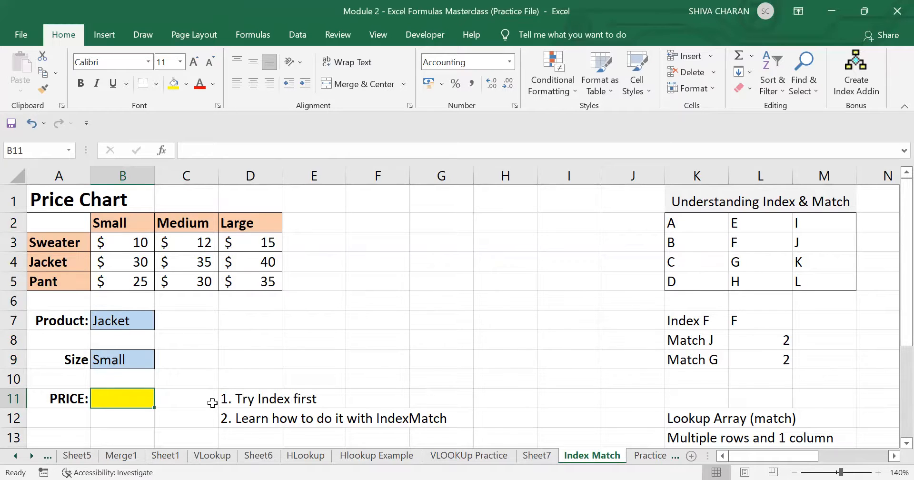
pyautogui.scroll(-1, 212, 403)
pyautogui.click(297, 353)
pyautogui.click(131, 334)
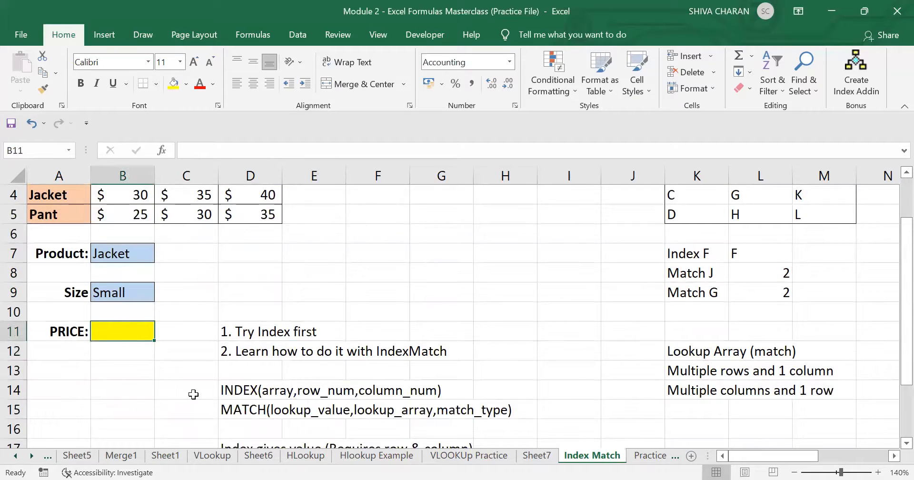
pyautogui.scroll(1, 194, 394)
pyautogui.scroll(-1, 143, 387)
# - Add the label ROW in A13 and move to A14 below it
pyautogui.click(71, 369)
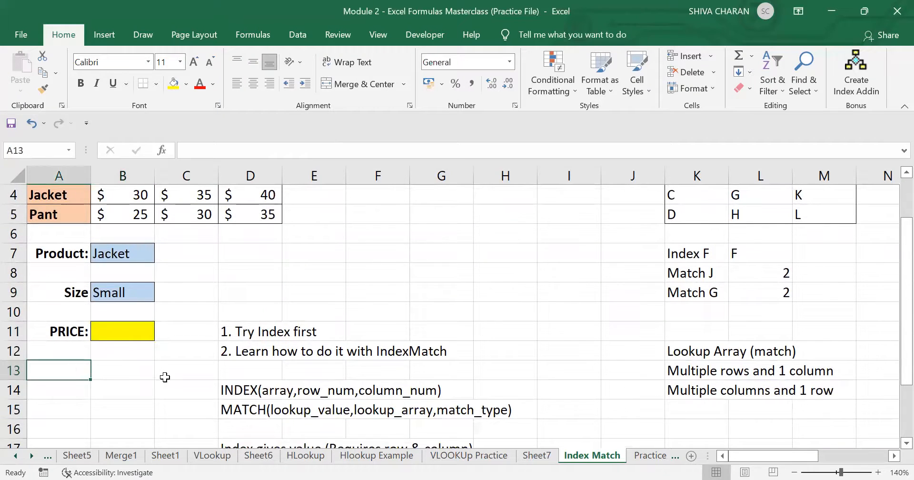
pyautogui.scroll(1, 302, 338)
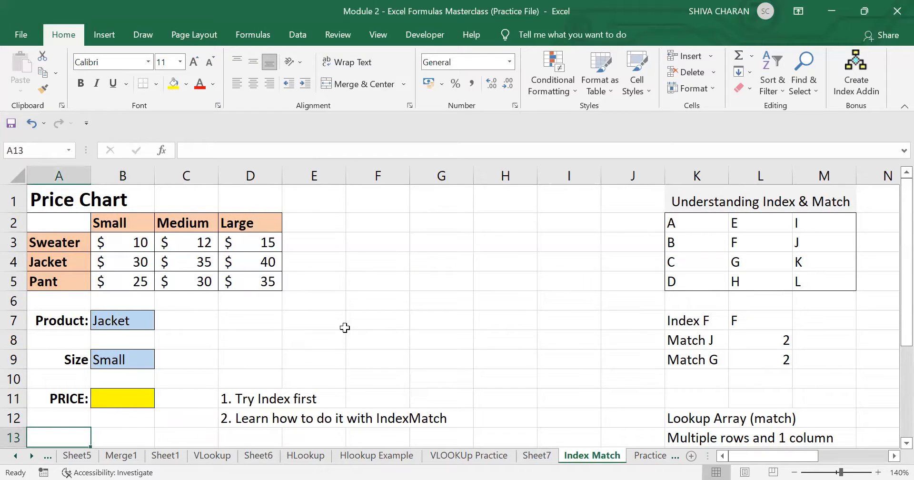
pyautogui.scroll(-1, 345, 328)
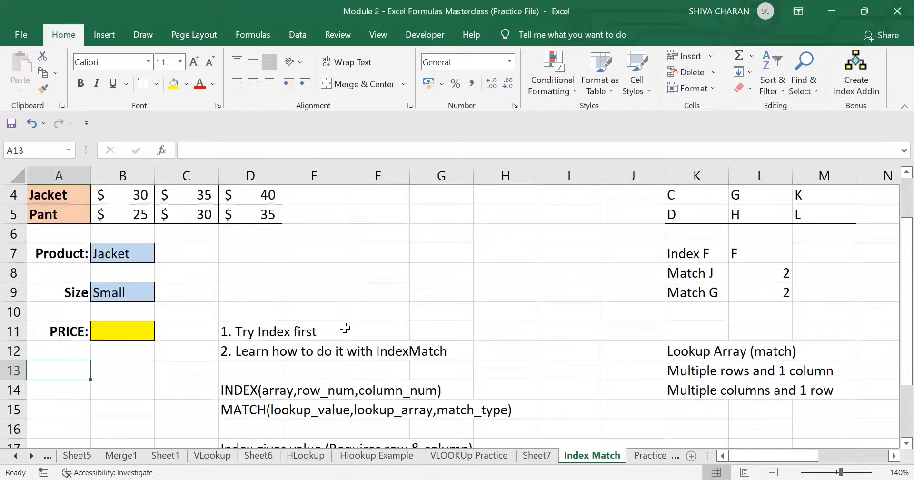
pyautogui.write('ROW')
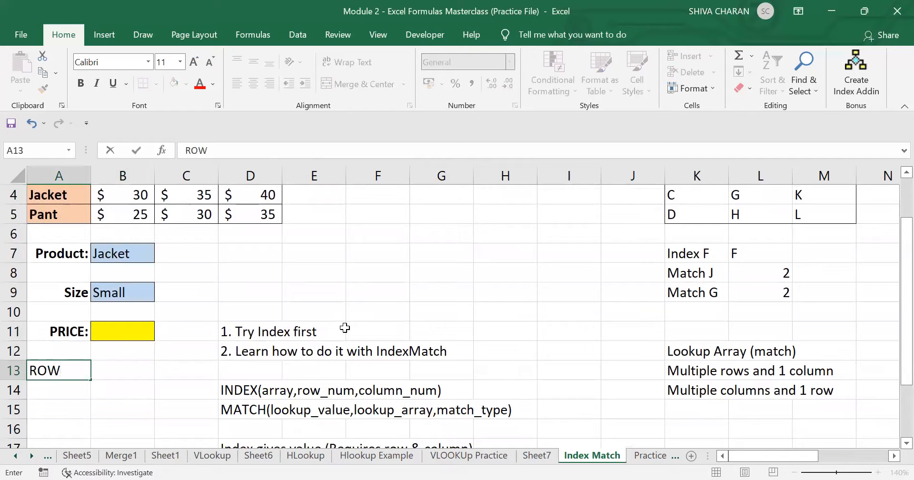
pyautogui.press('Return')
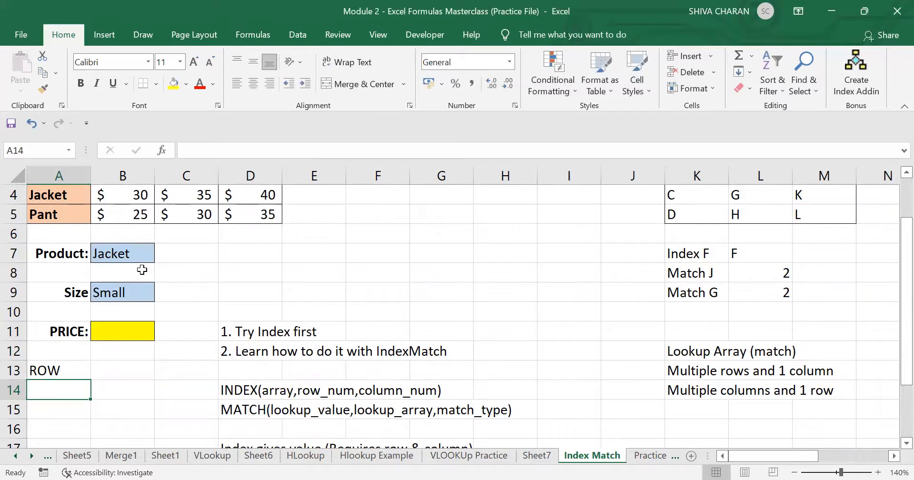
pyautogui.scroll(1, 142, 270)
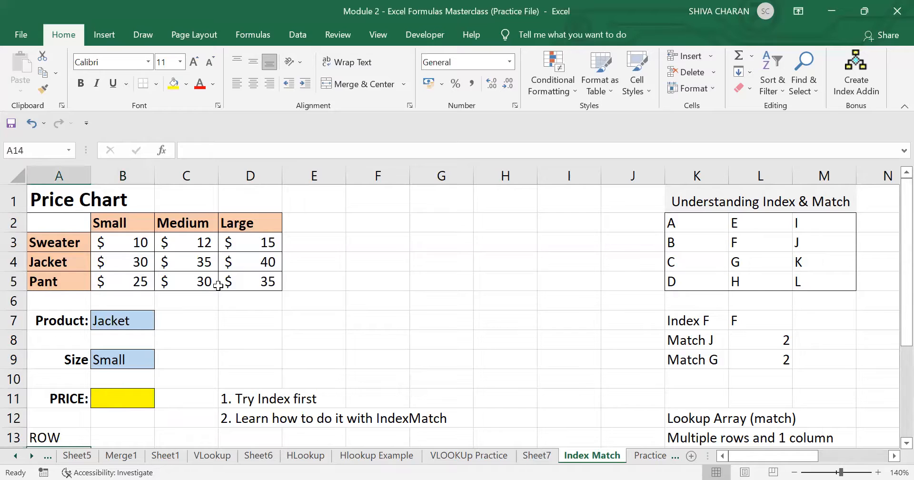
pyautogui.click(127, 324)
pyautogui.click(133, 361)
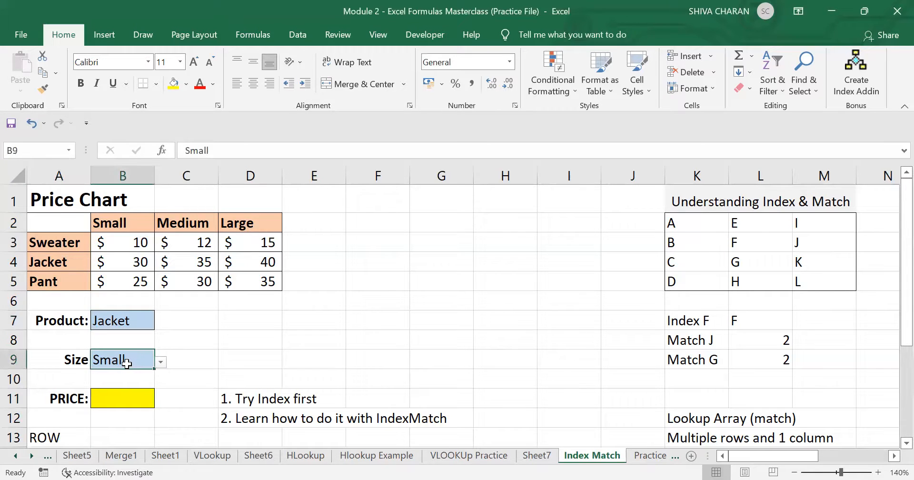
pyautogui.click(59, 431)
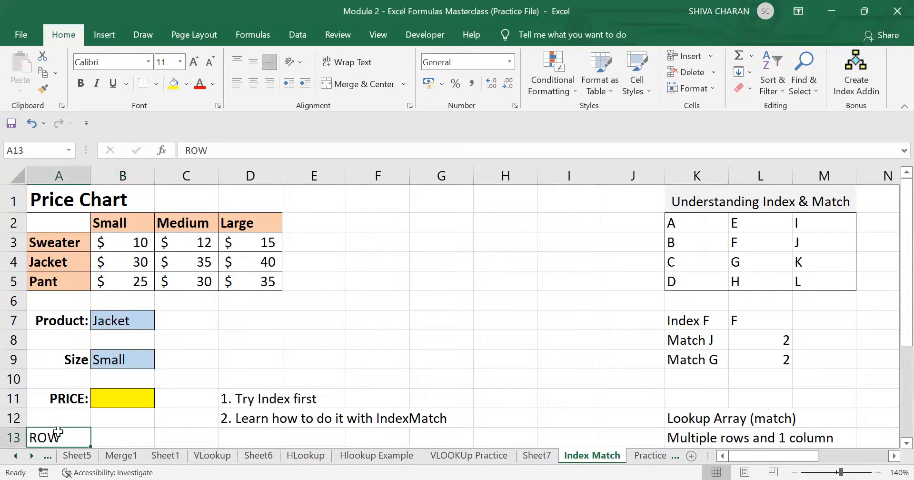
pyautogui.scroll(-1, 59, 432)
pyautogui.click(58, 432)
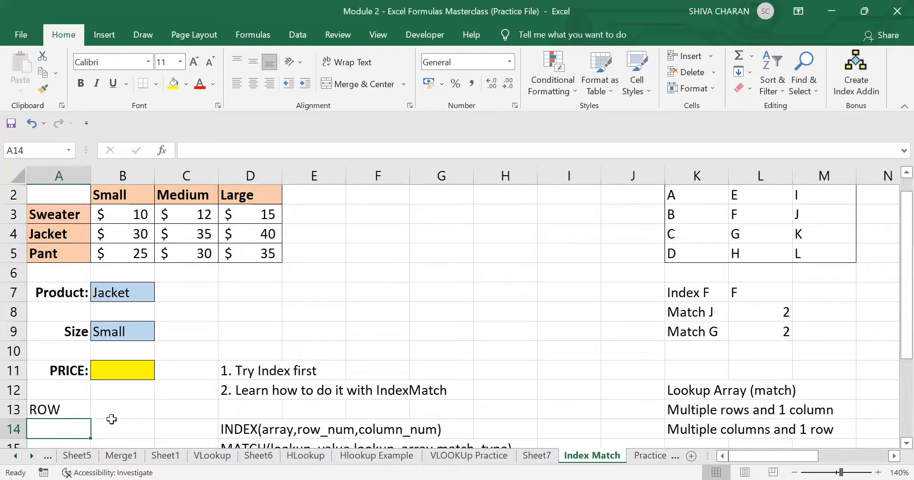
# - Enter =MATCH(B7,A2:A5,0) in A14, giving Jacket's row position 3
pyautogui.write('=')
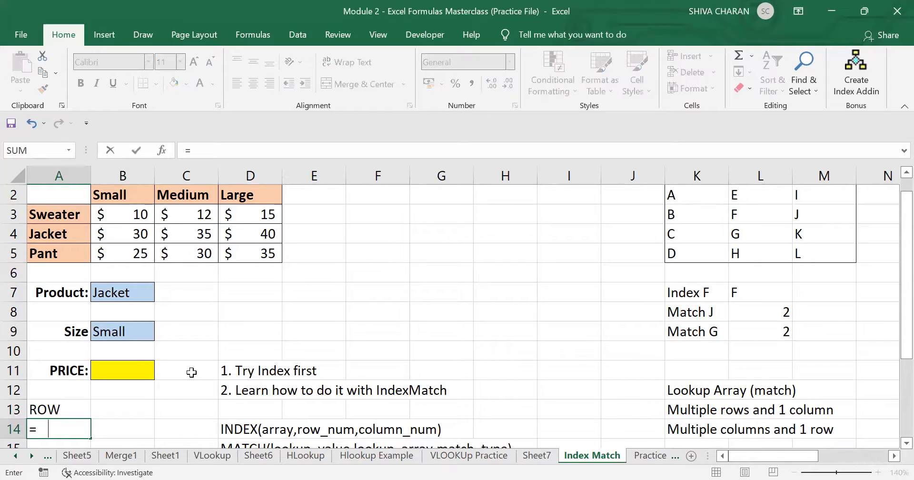
pyautogui.write('match')
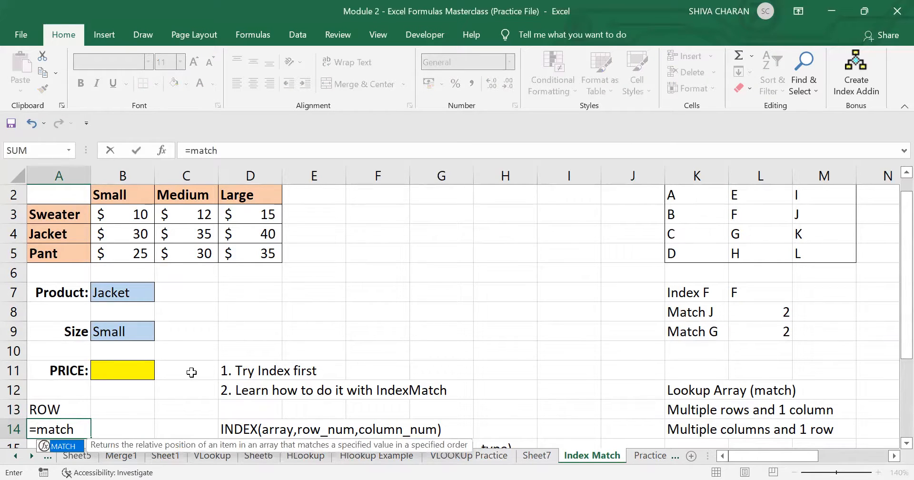
pyautogui.write('(')
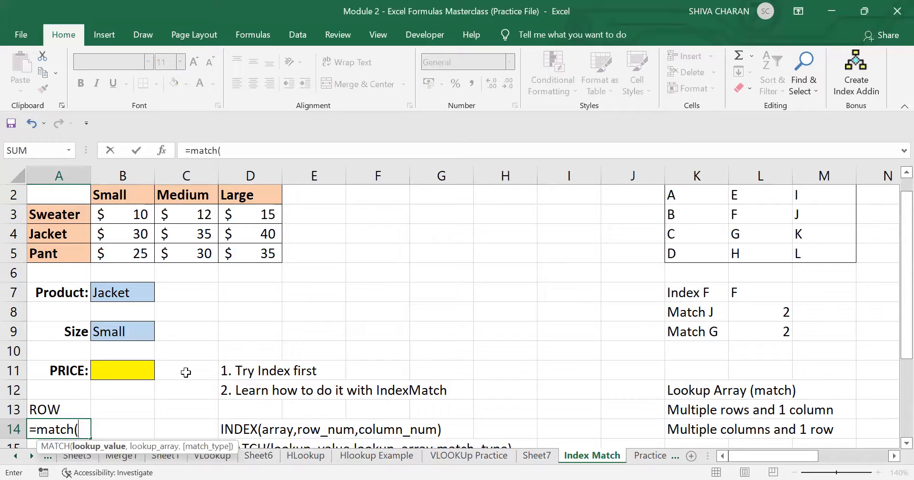
pyautogui.click(123, 292)
pyautogui.write(',')
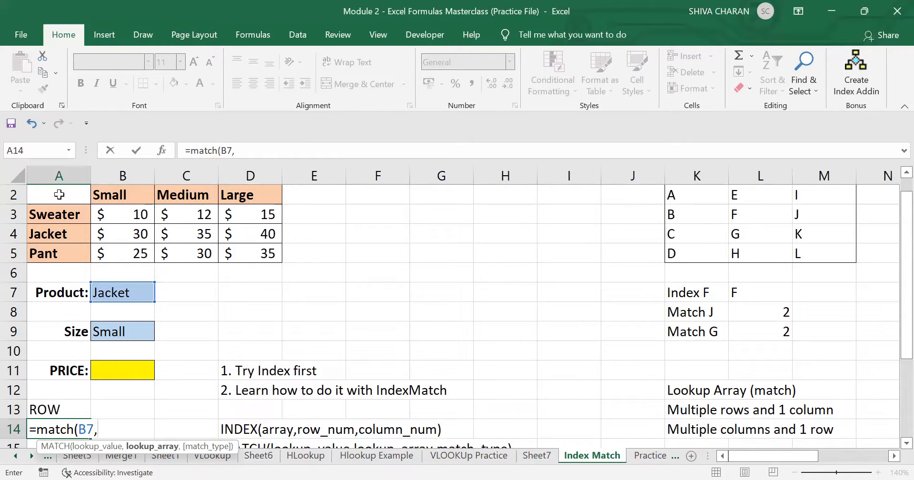
pyautogui.moveTo(59, 194); pyautogui.dragTo(59, 252)
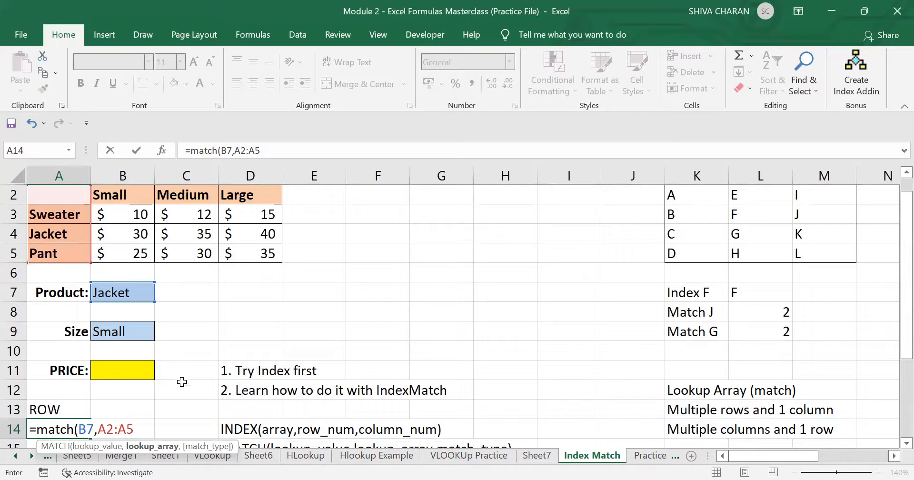
pyautogui.write(',')
pyautogui.doubleClick(186, 462)
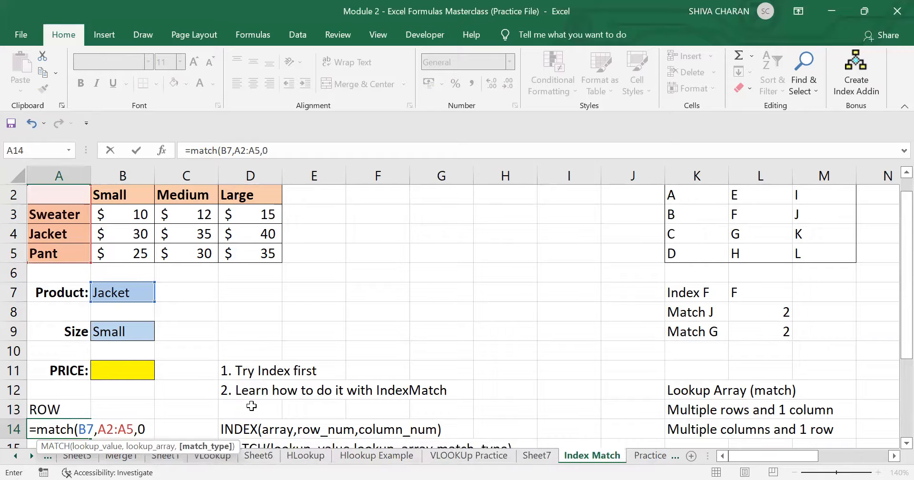
pyautogui.press('Return')
pyautogui.click(60, 416)
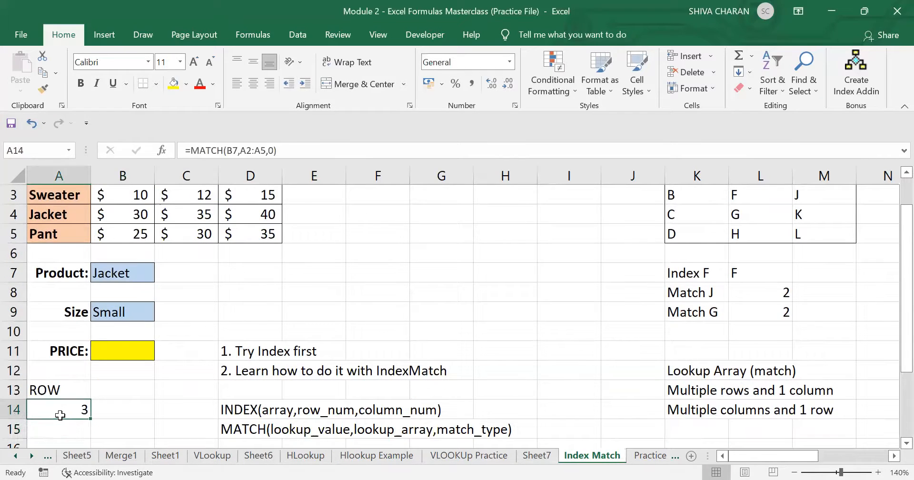
pyautogui.scroll(1, 60, 416)
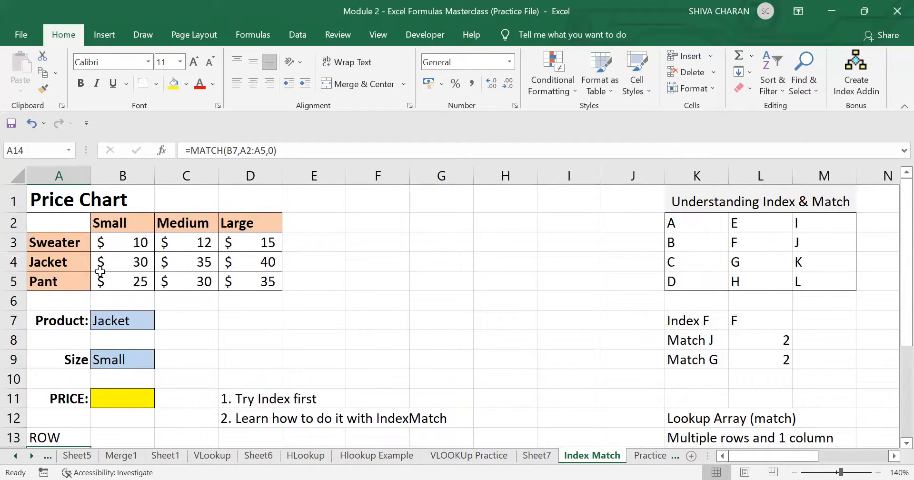
pyautogui.scroll(-2, 116, 341)
# - Add the label COLUMN in cell B13
pyautogui.click(119, 314)
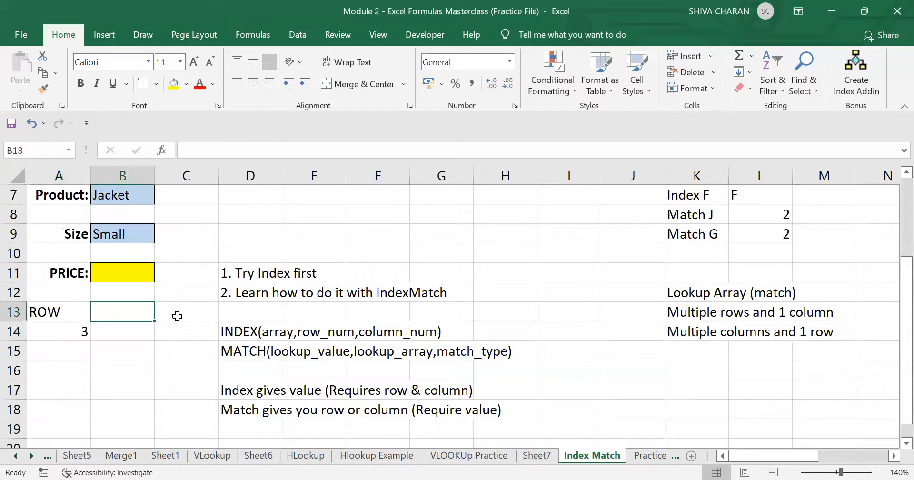
pyautogui.write('COLUMN')
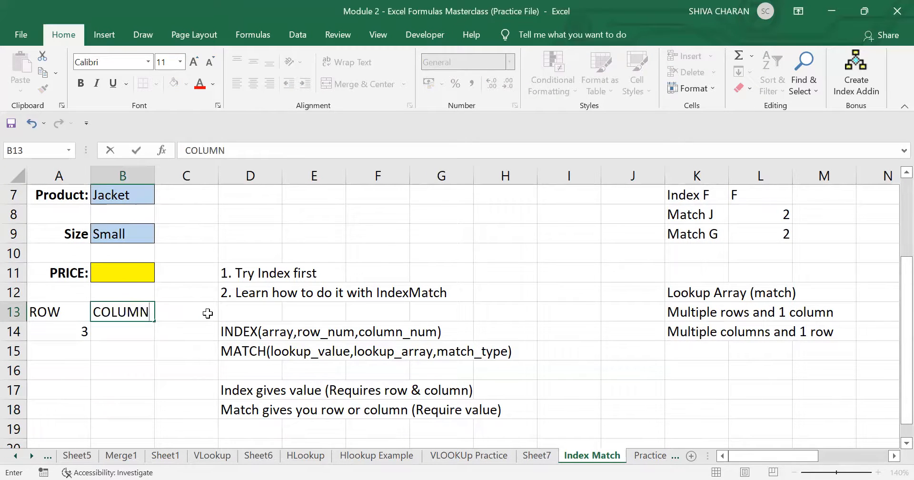
pyautogui.press('Return')
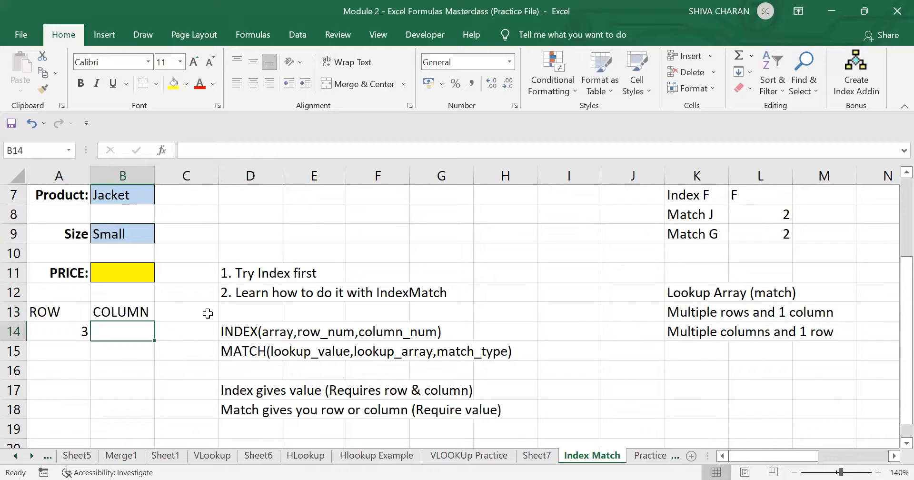
pyautogui.scroll(1, 208, 313)
# - Enter =MATCH(B9,A2:D2,0) in B14, giving Small's column position 2
pyautogui.write('=')
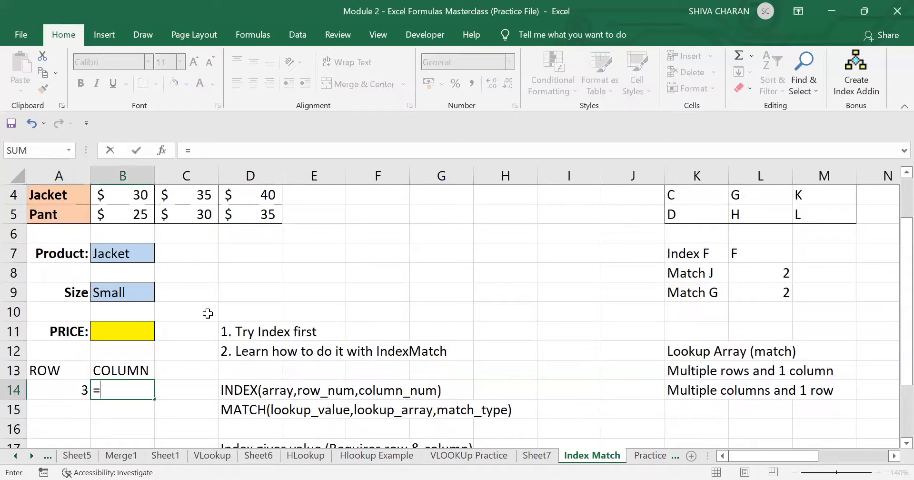
pyautogui.write('match(')
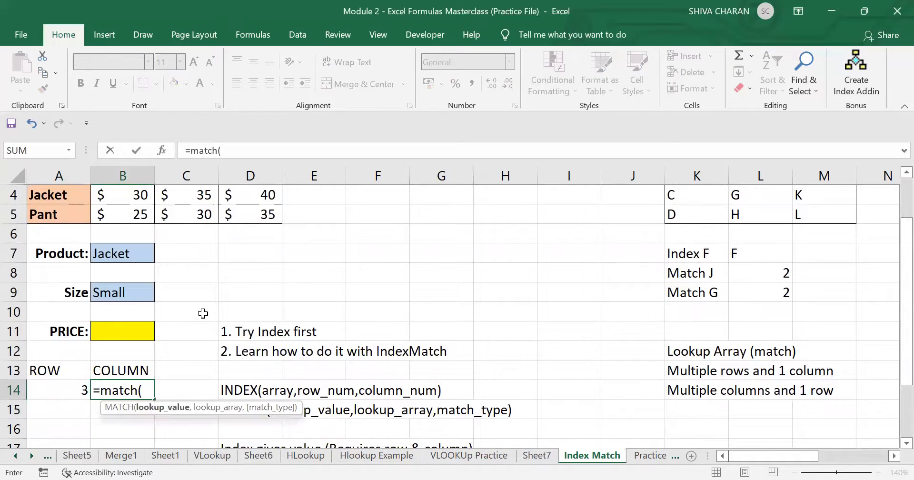
pyautogui.click(114, 290)
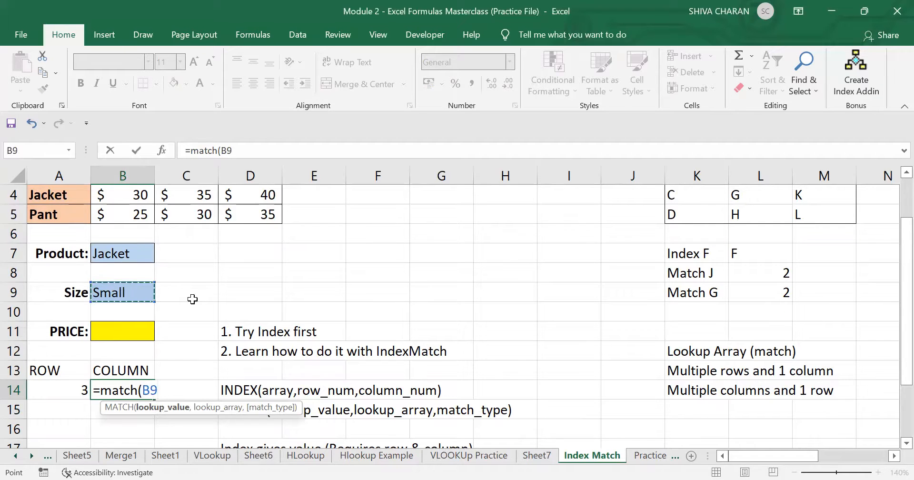
pyautogui.write(',')
pyautogui.scroll(1, 192, 299)
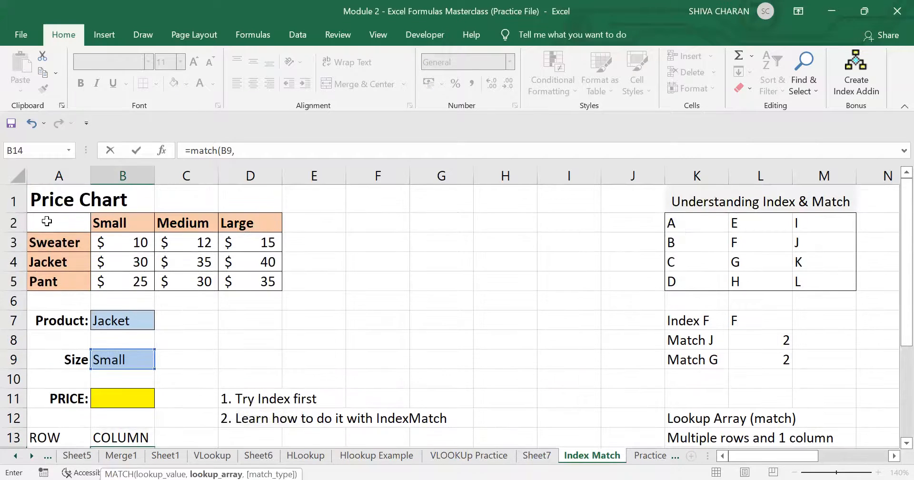
pyautogui.moveTo(46, 221); pyautogui.dragTo(229, 222)
pyautogui.scroll(-1, 213, 334)
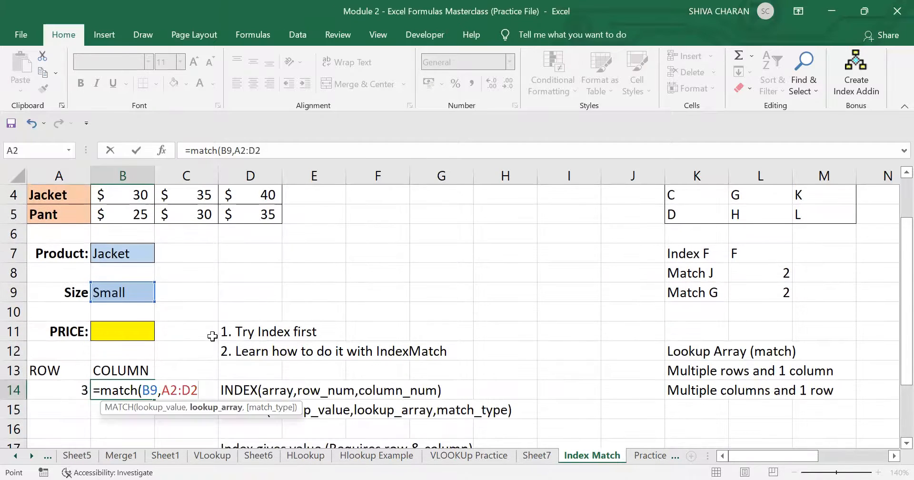
pyautogui.write(',0')
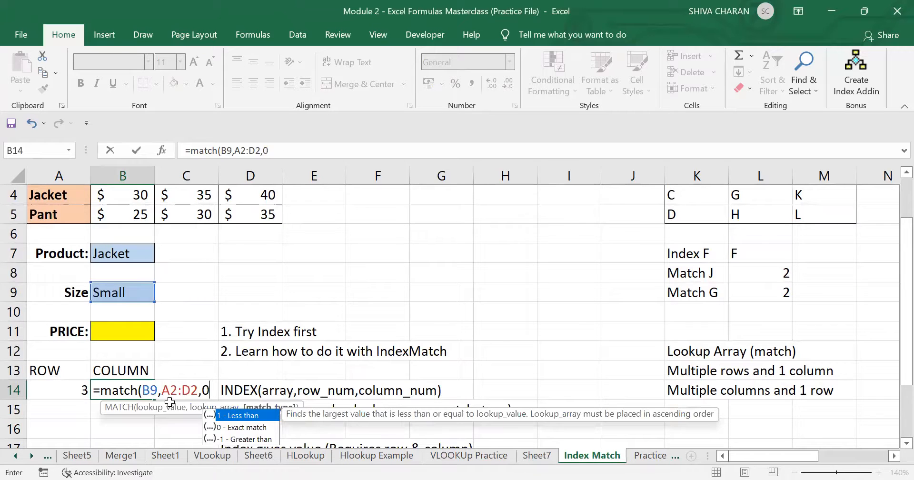
pyautogui.press('Return')
# - Compare the row and column MATCH formulas in A14 and B14 with the Small header
pyautogui.click(112, 391)
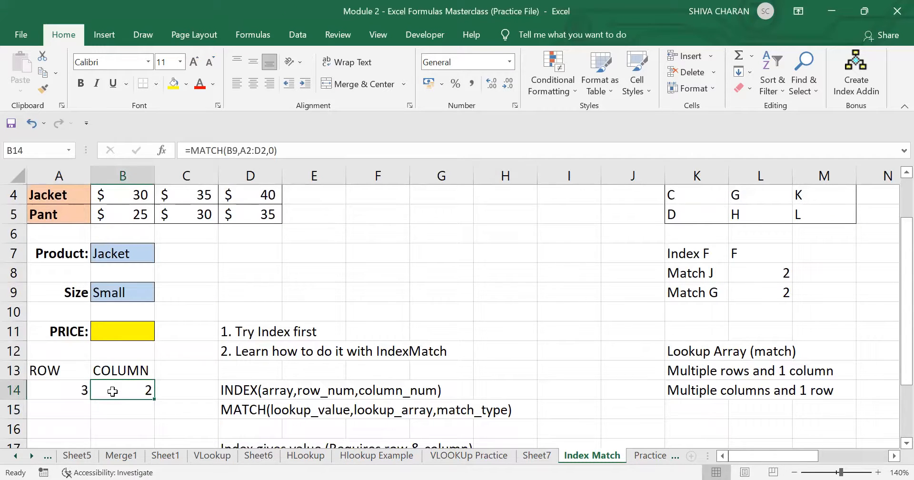
pyautogui.scroll(1, 113, 391)
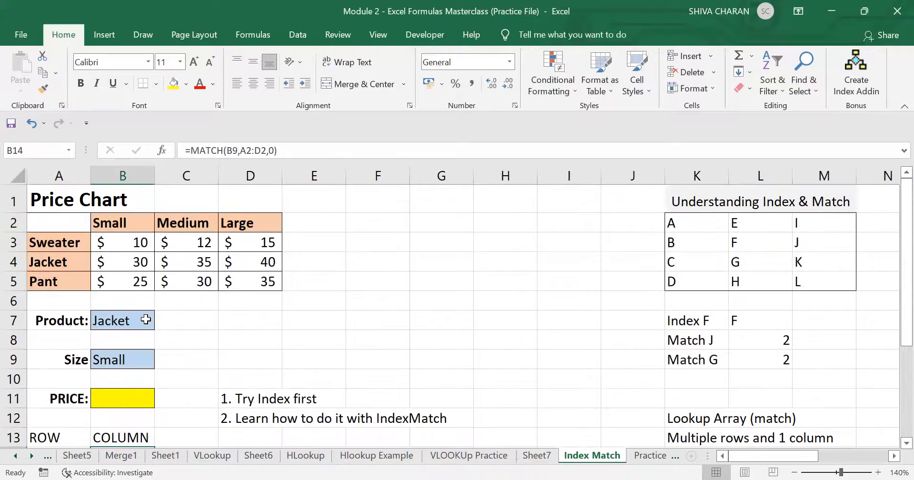
pyautogui.click(133, 225)
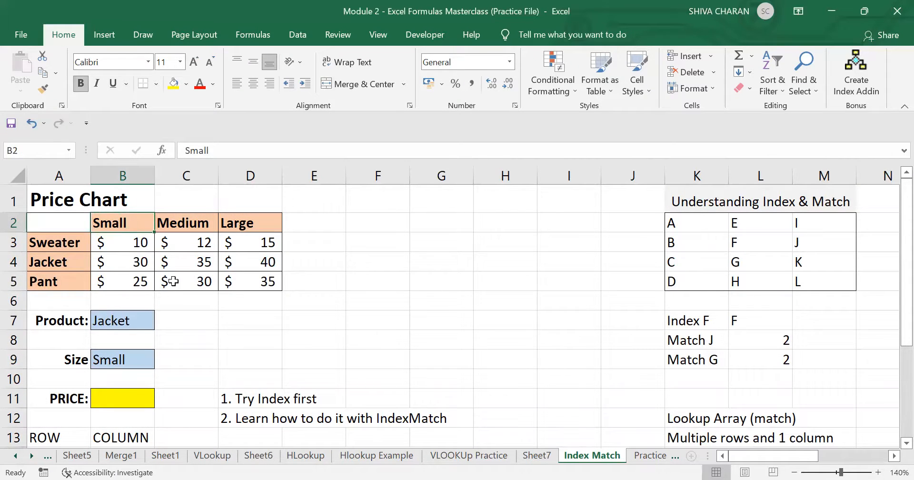
pyautogui.scroll(-1, 173, 281)
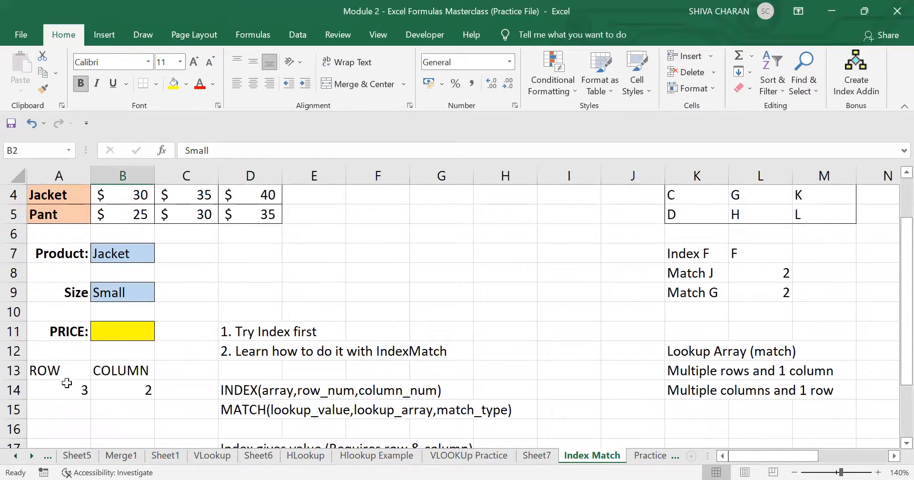
pyautogui.click(60, 385)
pyautogui.click(129, 389)
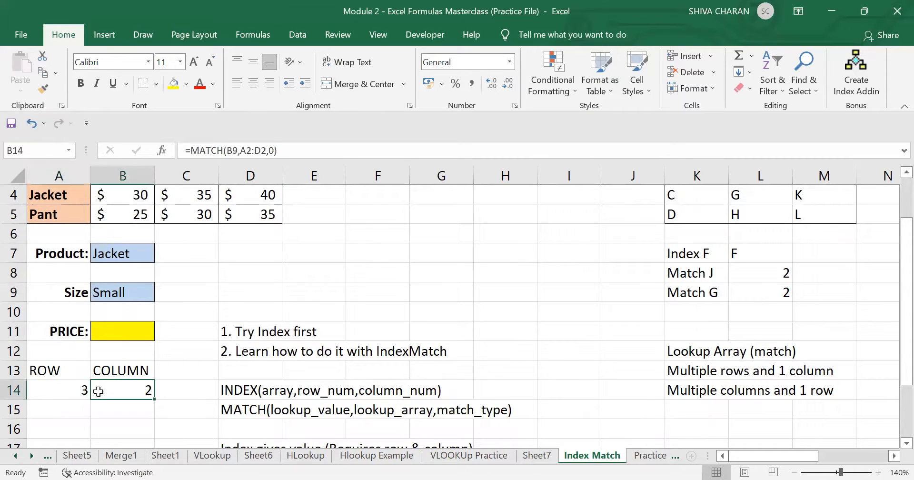
pyautogui.click(53, 394)
pyautogui.click(99, 390)
pyautogui.moveTo(67, 390)
pyautogui.mouseDown()
pyautogui.moveTo(136, 389)
pyautogui.moveTo(65, 389)
pyautogui.mouseUp()
# - Cancel the unfinished entry in PRICE cell B11
pyautogui.click(133, 329)
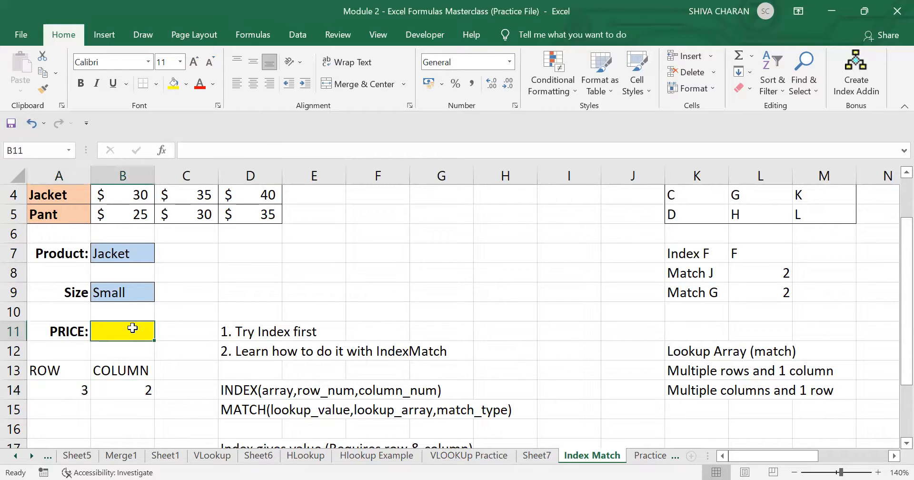
pyautogui.scroll(1, 194, 318)
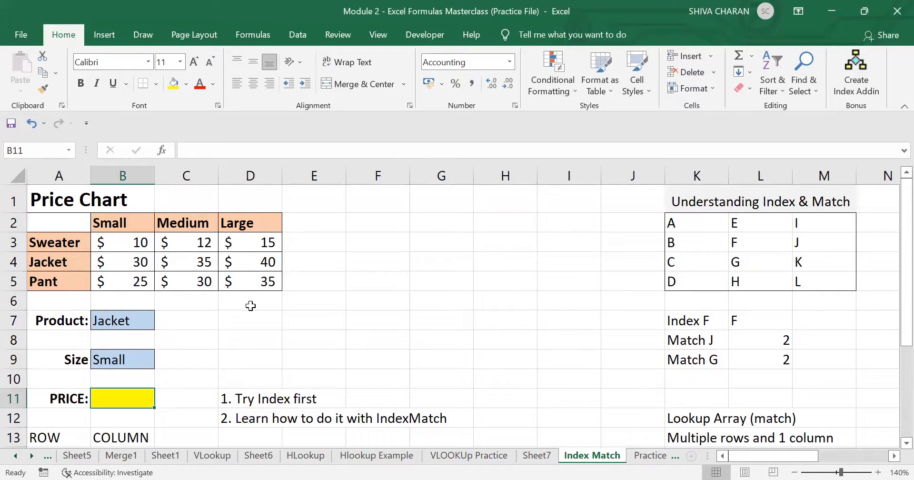
pyautogui.write('=')
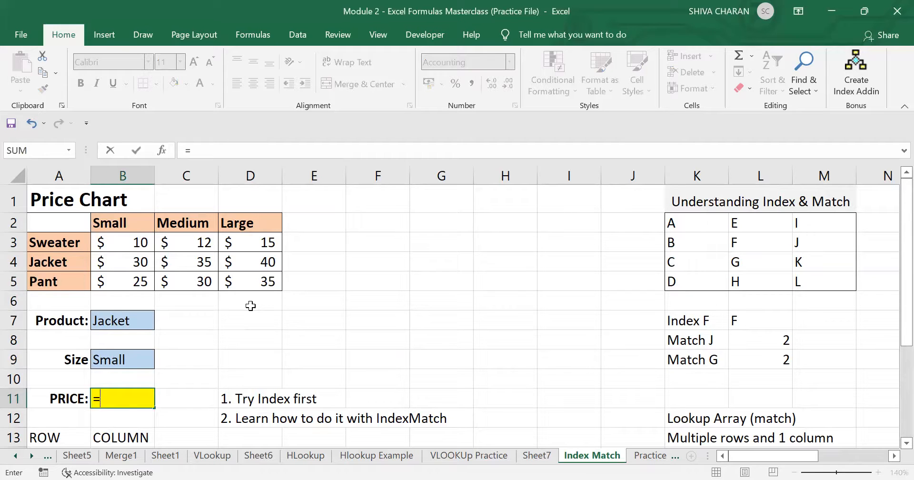
pyautogui.press('Escape')
# - Set the product to Sweater in B7 and the size to Medium in B9
pyautogui.click(138, 320)
pyautogui.click(161, 323)
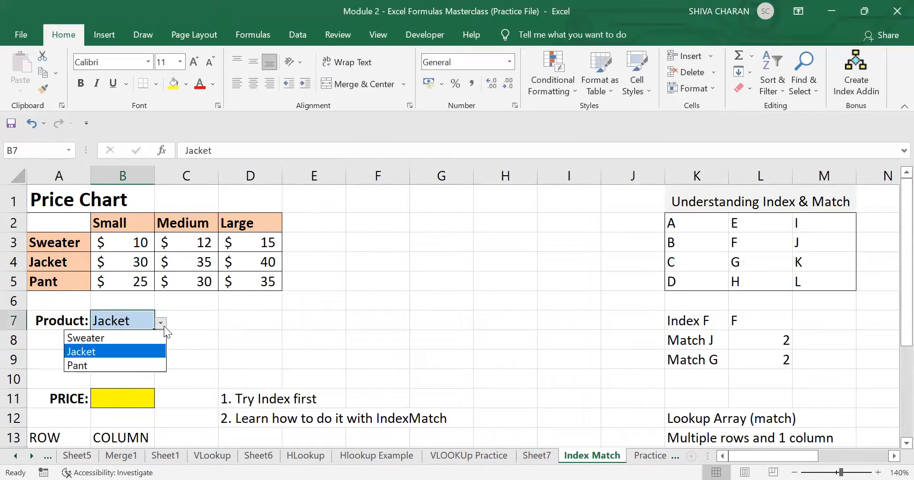
pyautogui.click(136, 336)
pyautogui.click(161, 360)
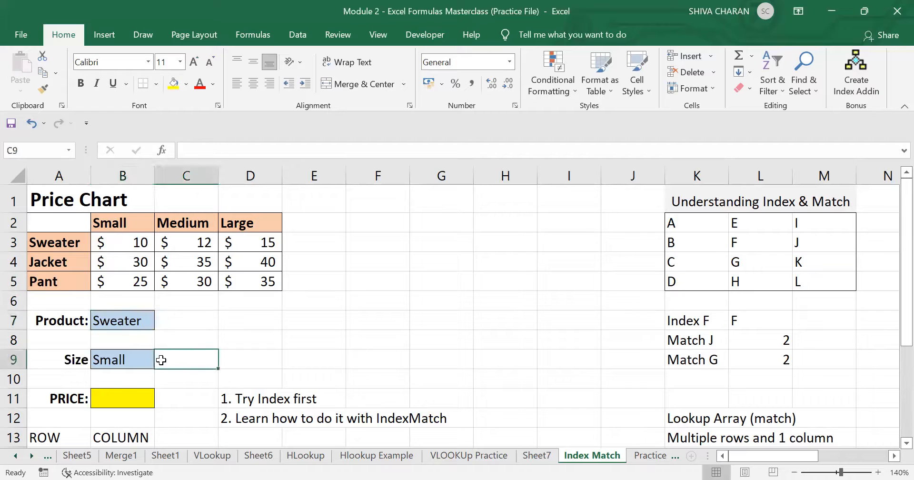
pyautogui.click(142, 361)
pyautogui.click(161, 362)
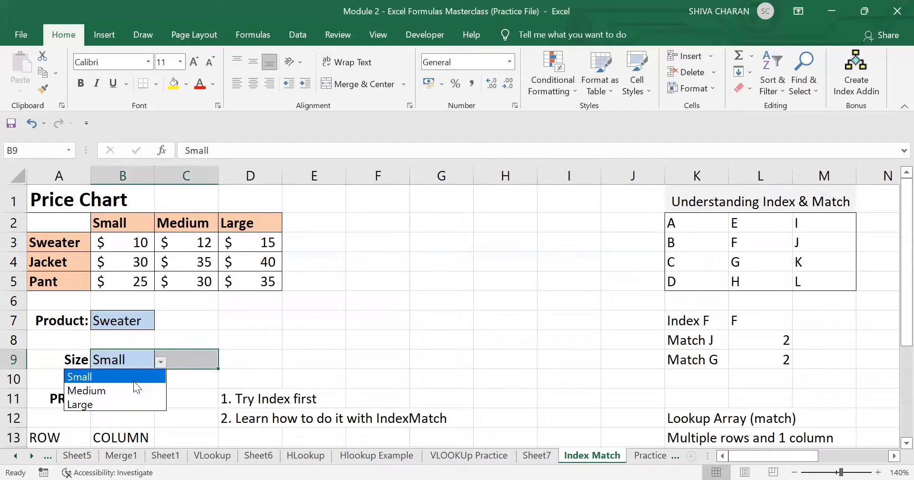
pyautogui.click(126, 390)
pyautogui.click(179, 391)
pyautogui.click(130, 405)
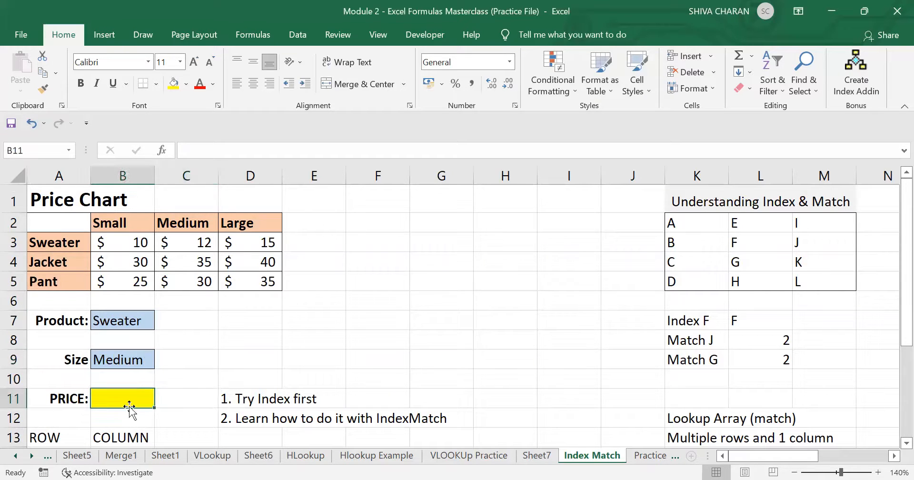
pyautogui.write('=')
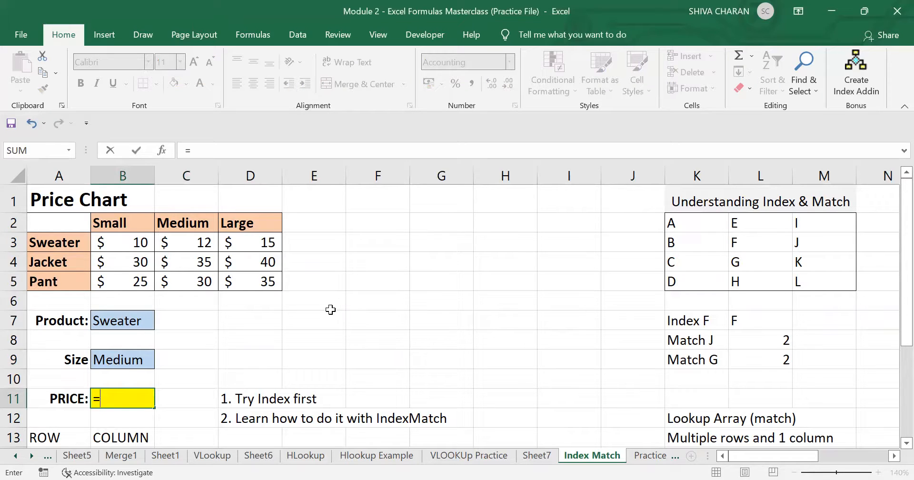
pyautogui.write('INDEX')
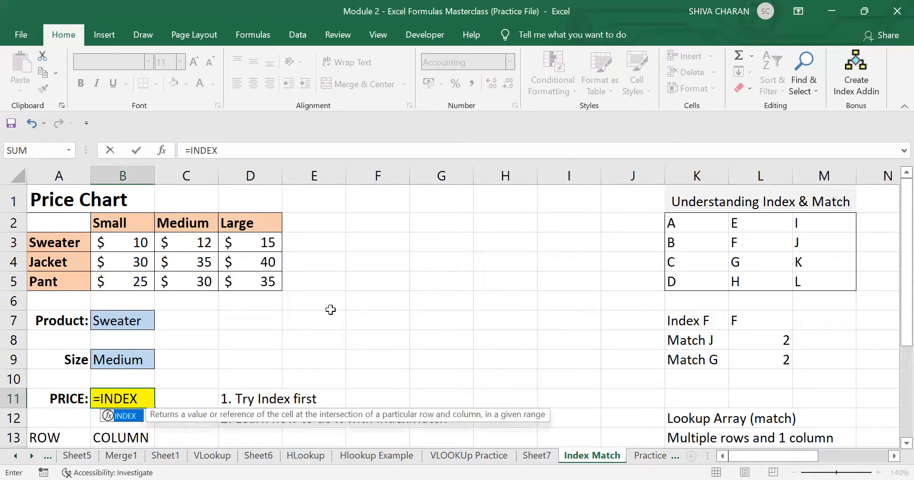
pyautogui.write('(')
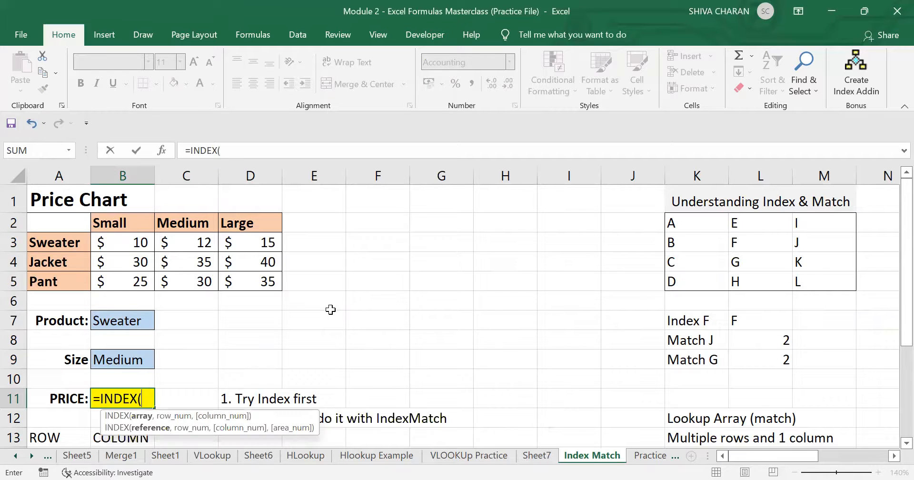
pyautogui.click(67, 224)
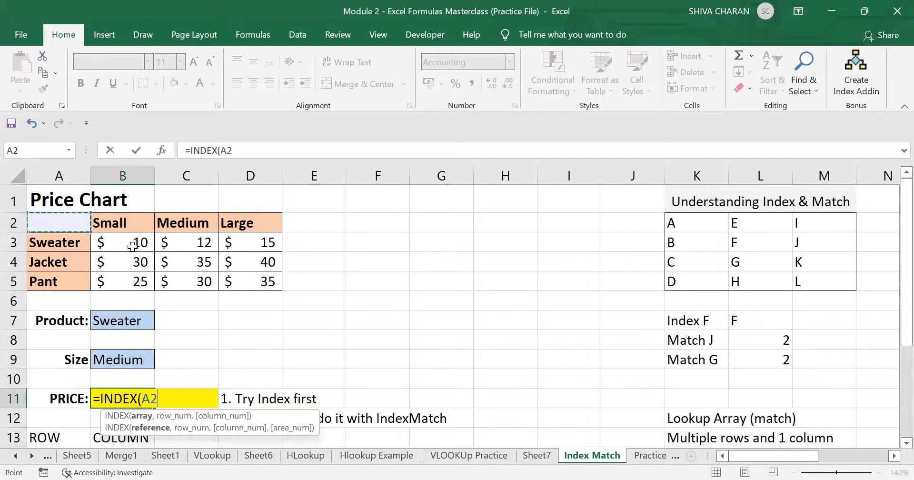
pyautogui.keyDown('shift'); pyautogui.click(259, 282); pyautogui.keyUp('shift')
pyautogui.write(',')
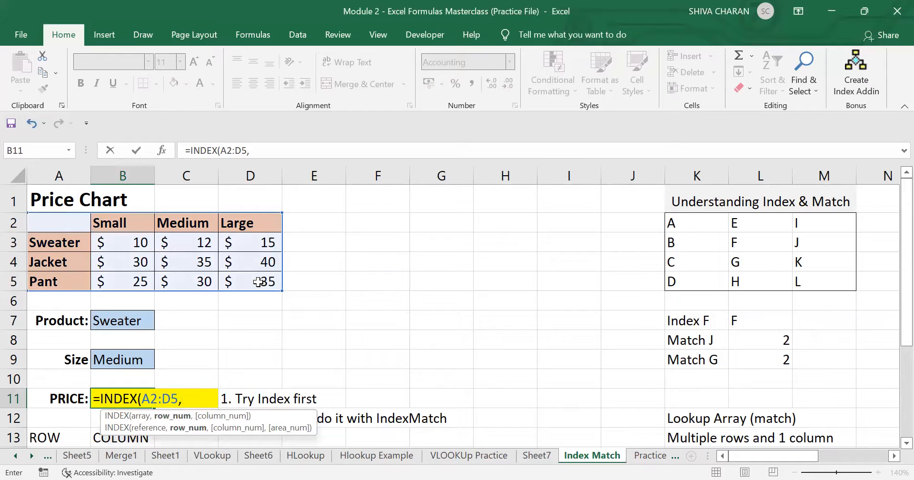
pyautogui.press('BackSpace')
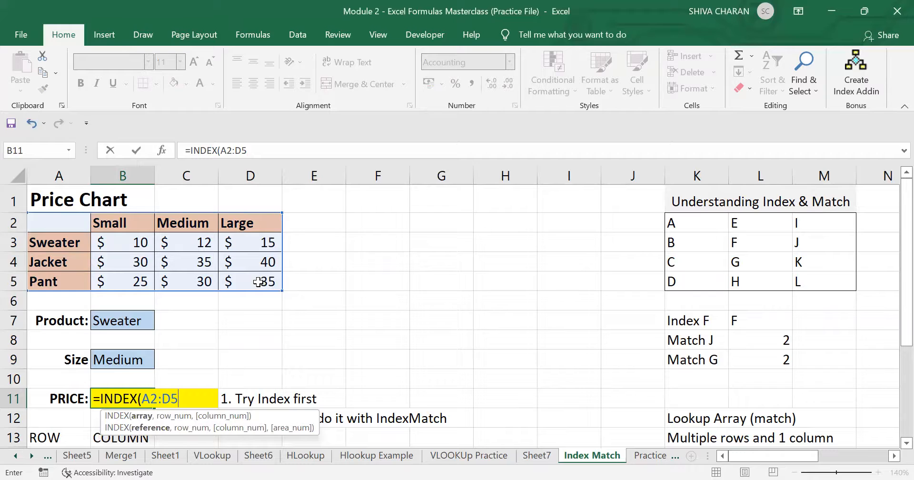
pyautogui.press('Return')
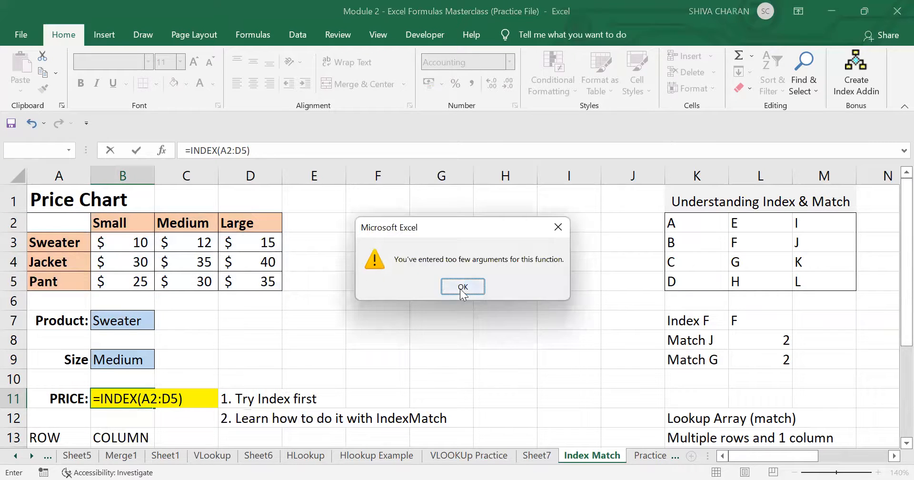
pyautogui.press('Return')
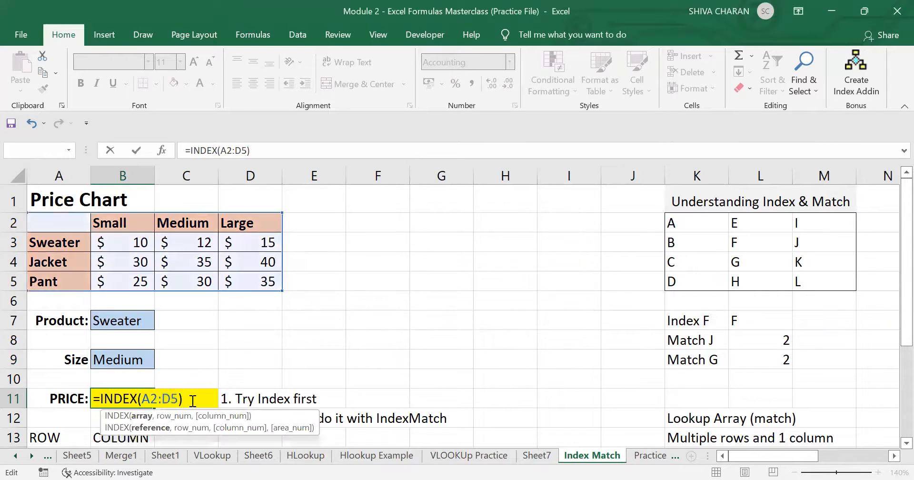
pyautogui.press('Escape')
pyautogui.click(120, 420)
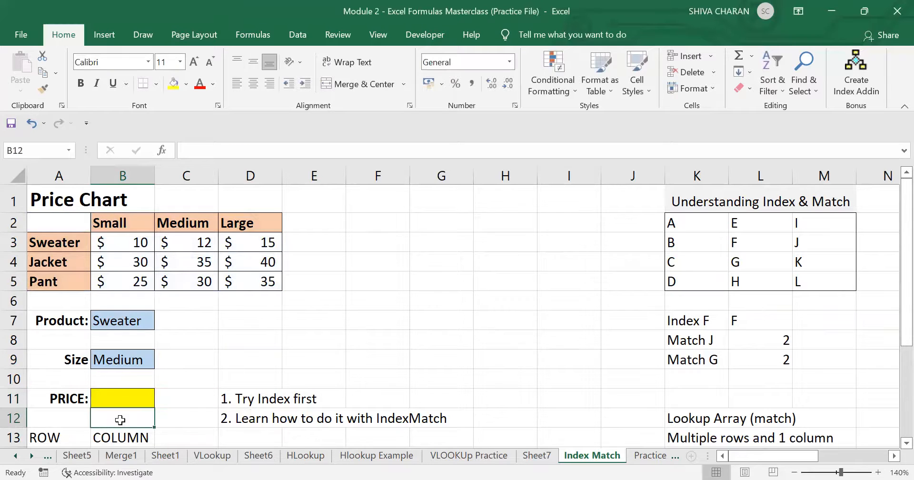
# - Inspect the ROW formula in A14 and undo an accidental change to it
pyautogui.click(67, 419)
pyautogui.press('Down')
pyautogui.press('Down')
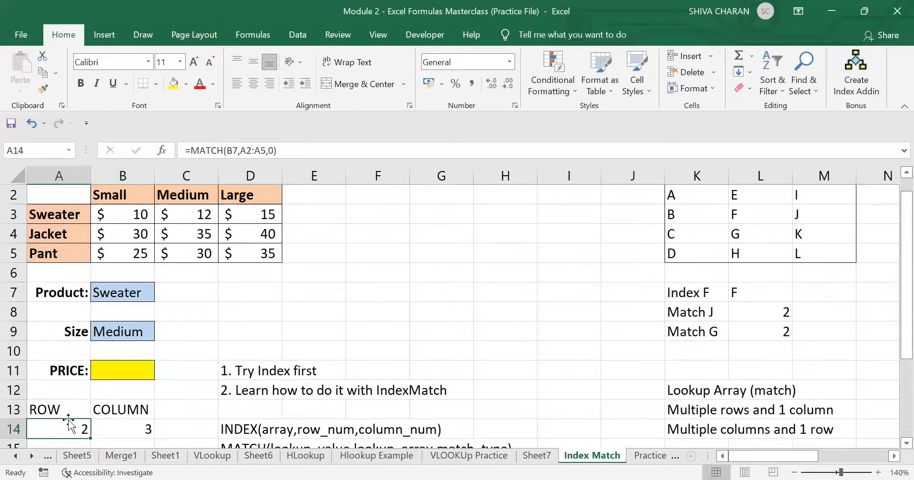
pyautogui.moveTo(306, 151); pyautogui.dragTo(176, 155)
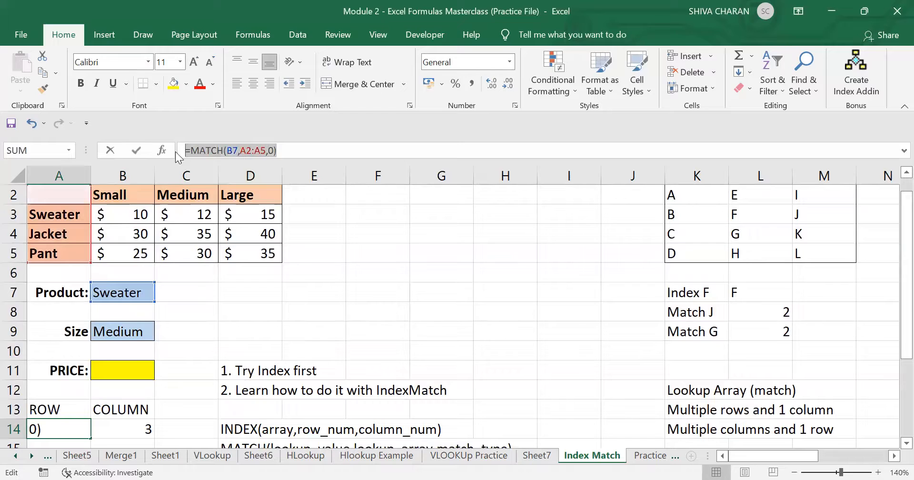
pyautogui.write('=')
pyautogui.click(145, 371)
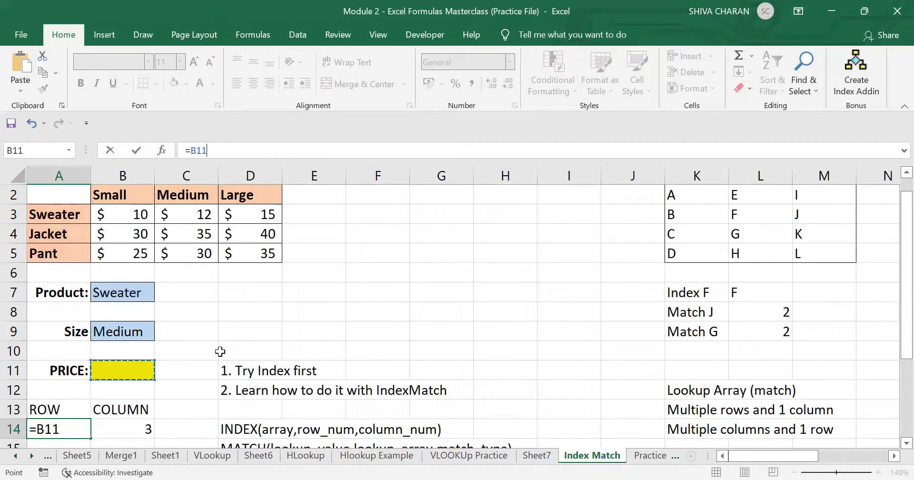
pyautogui.hotkey('ctrl', 's')
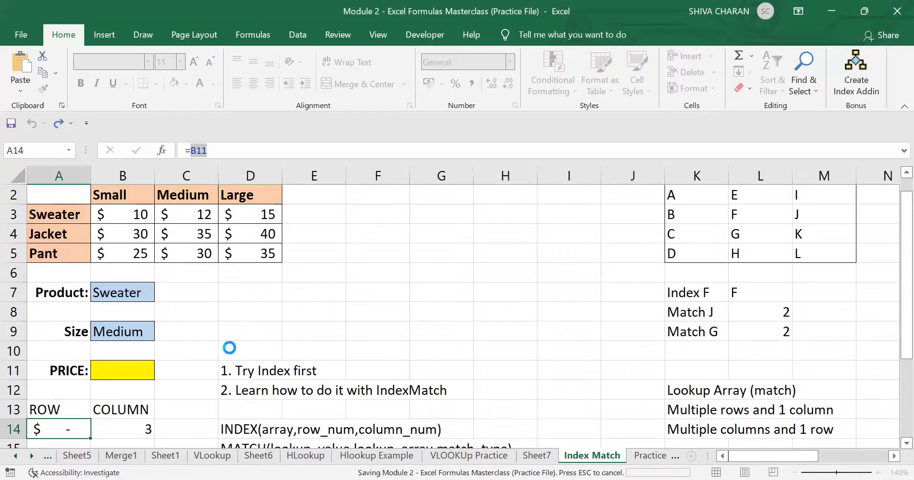
pyautogui.hotkey('ctrl', 'z')
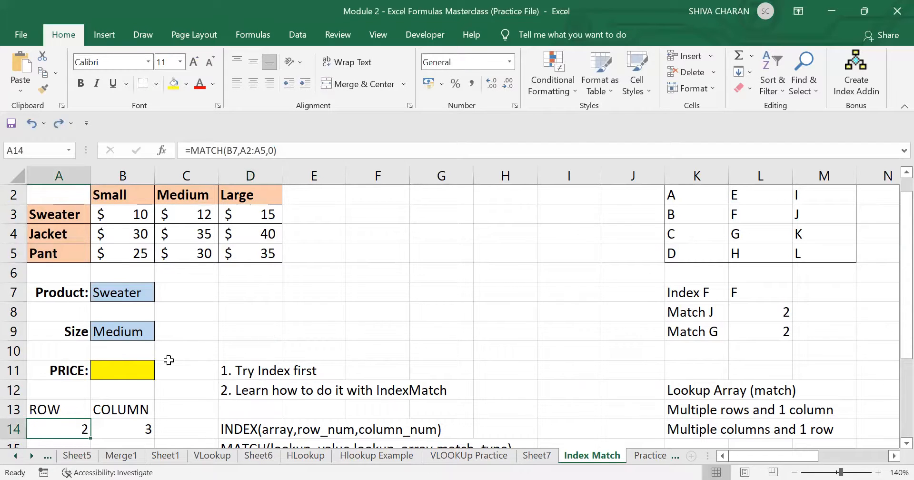
# - Recheck the A14 and B14 MATCH formulas, then begin =INDEX( in PRICE cell B11
pyautogui.doubleClick(131, 374)
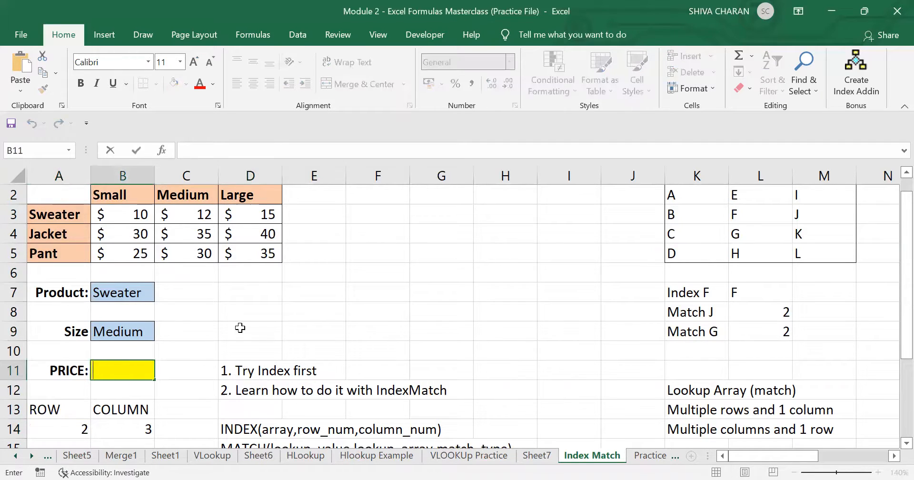
pyautogui.write('INDEX')
pyautogui.press('BackSpace')
pyautogui.press('BackSpace')
pyautogui.press('BackSpace')
pyautogui.press('BackSpace')
pyautogui.click(79, 425)
pyautogui.moveTo(284, 148); pyautogui.dragTo(165, 157)
pyautogui.hotkey('ctrl', 'c')
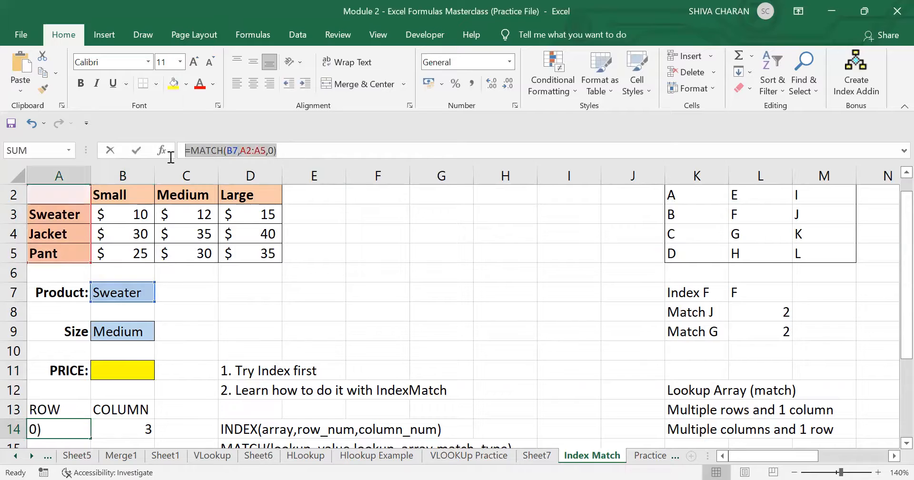
pyautogui.press('Tab')
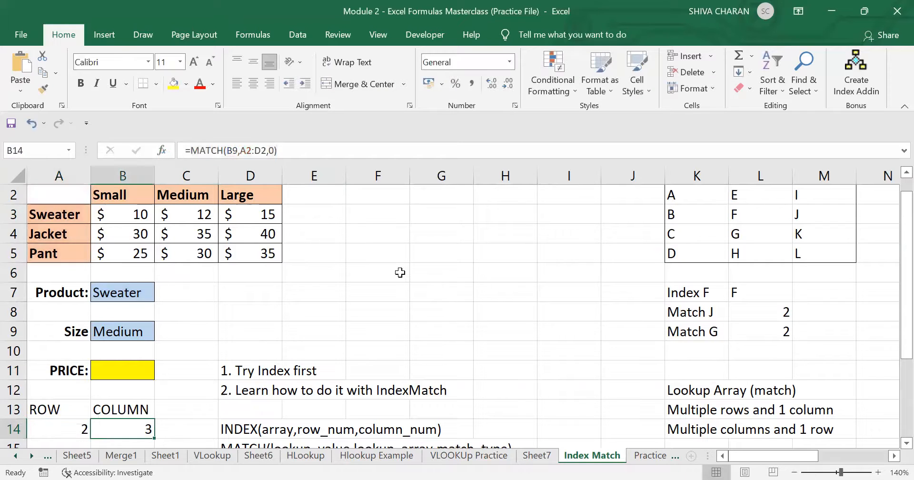
pyautogui.click(134, 370)
pyautogui.write('=')
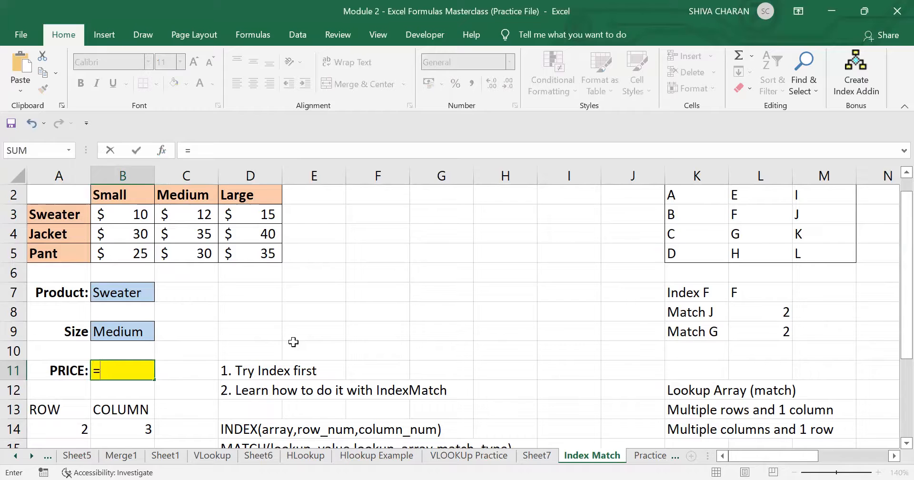
pyautogui.write('INDEX(')
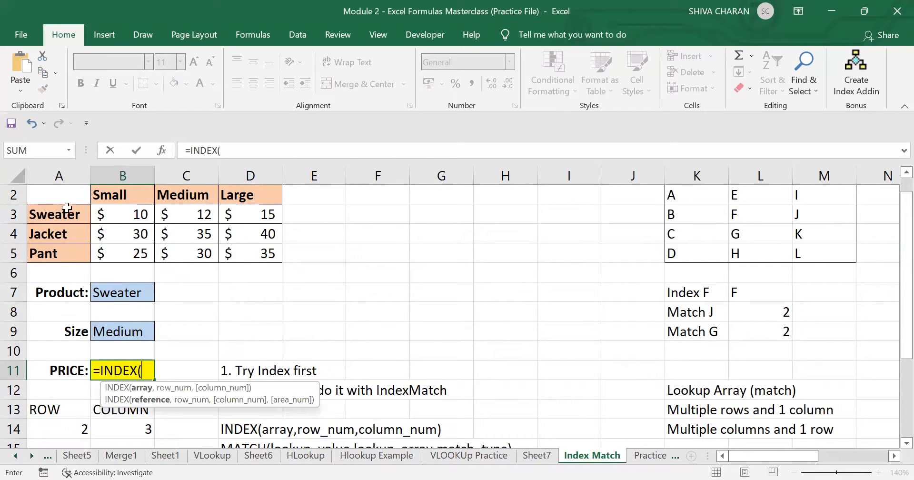
# - Complete =INDEX(A2:D5,MATCH(B7,A2:A5,0)) in B11, which shows #REF! without a column argument
pyautogui.click(44, 198)
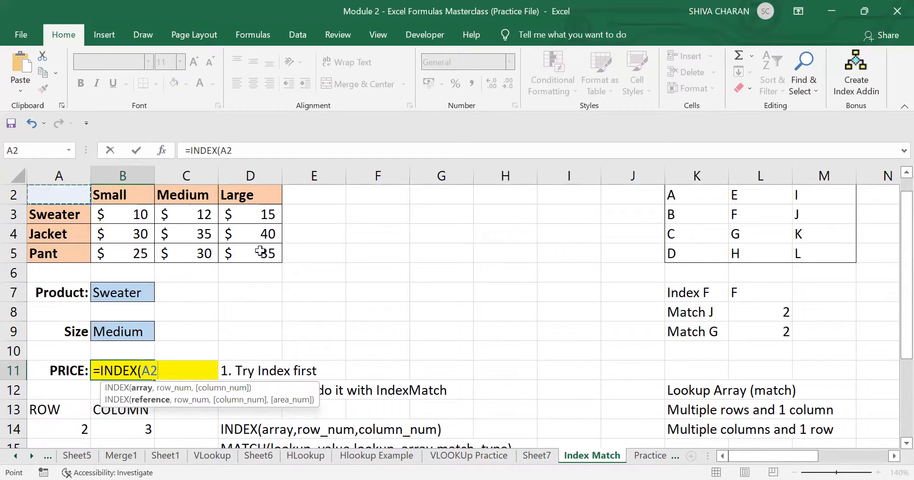
pyautogui.keyDown('shift'); pyautogui.click(260, 251); pyautogui.keyUp('shift')
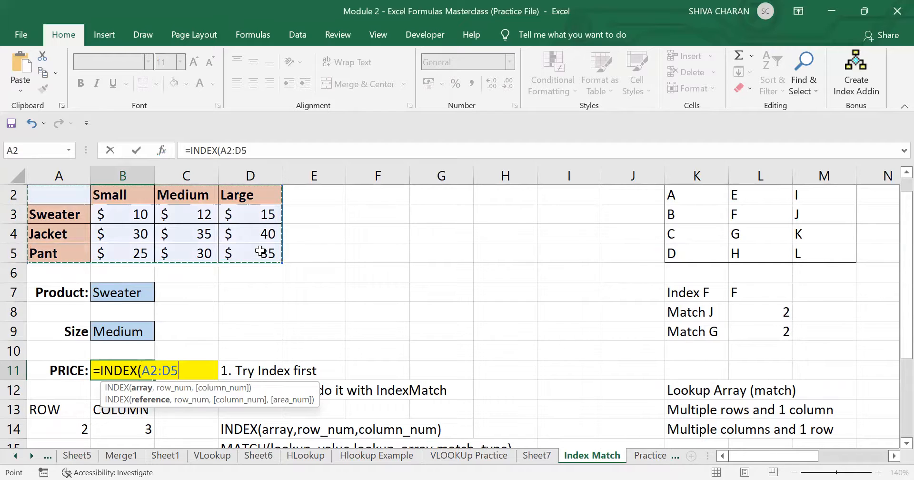
pyautogui.write(',')
pyautogui.hotkey('ctrl', 'v')
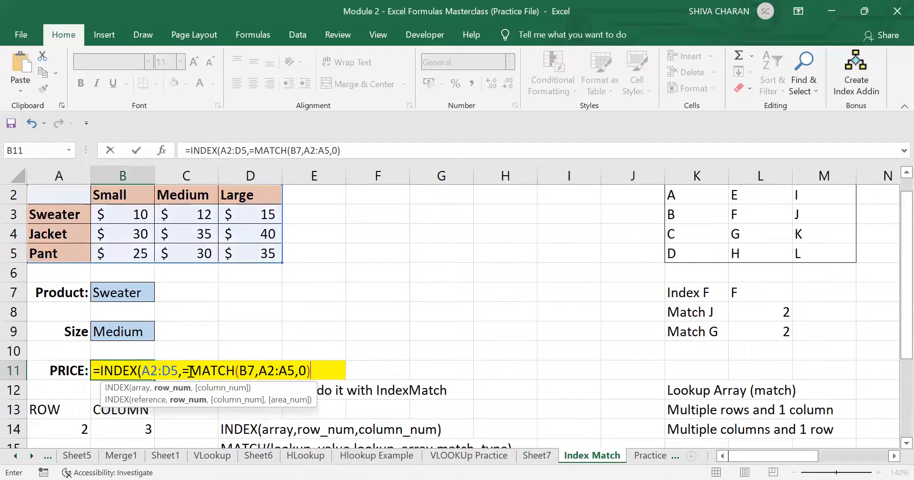
pyautogui.click(191, 370)
pyautogui.press('BackSpace')
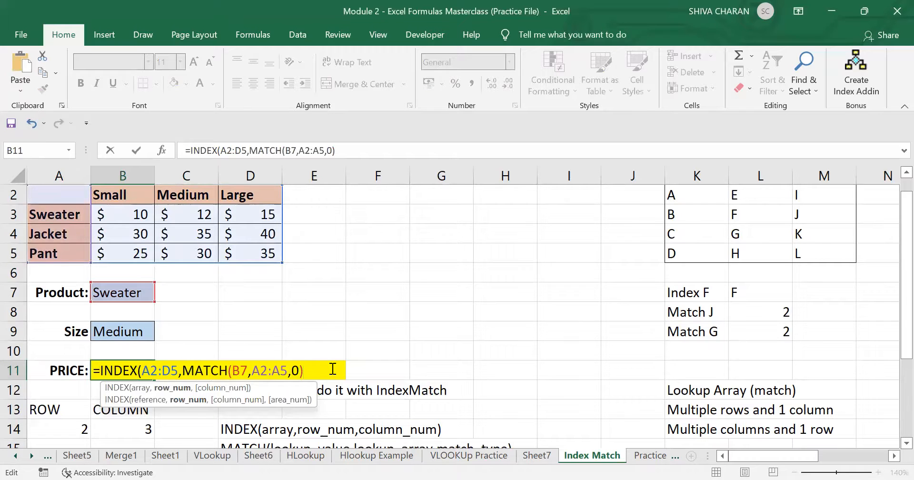
pyautogui.write(',')
pyautogui.press('BackSpace')
pyautogui.write(')')
pyautogui.press('Return')
pyautogui.click(126, 429)
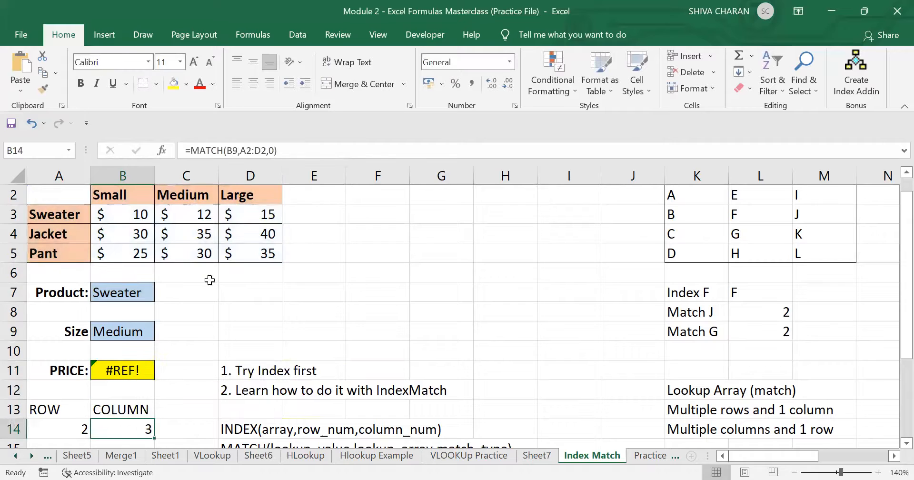
# - Copy the size MATCH formula from B14, undoing an accidental D10 reference and leaving B14 unchanged
pyautogui.click(287, 151)
pyautogui.moveTo(286, 151); pyautogui.dragTo(138, 153)
pyautogui.hotkey('ctrl', 'c')
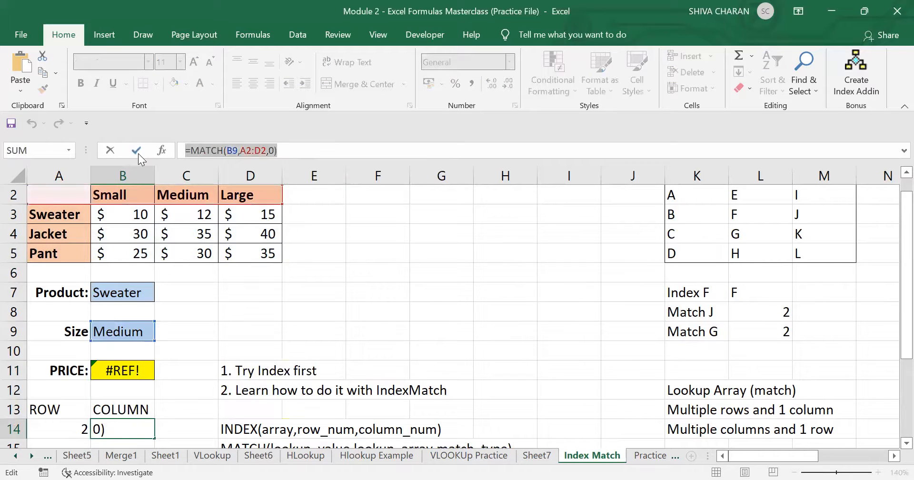
pyautogui.click(222, 344)
pyautogui.hotkey('ctrl', 'z')
pyautogui.hotkey('ctrl', 'y')
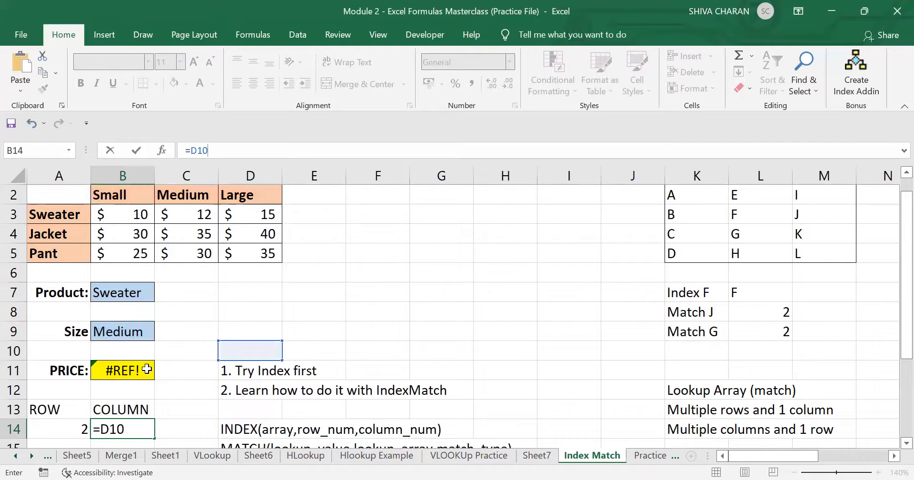
pyautogui.hotkey('ctrl', 's')
pyautogui.hotkey('ctrl', 'z')
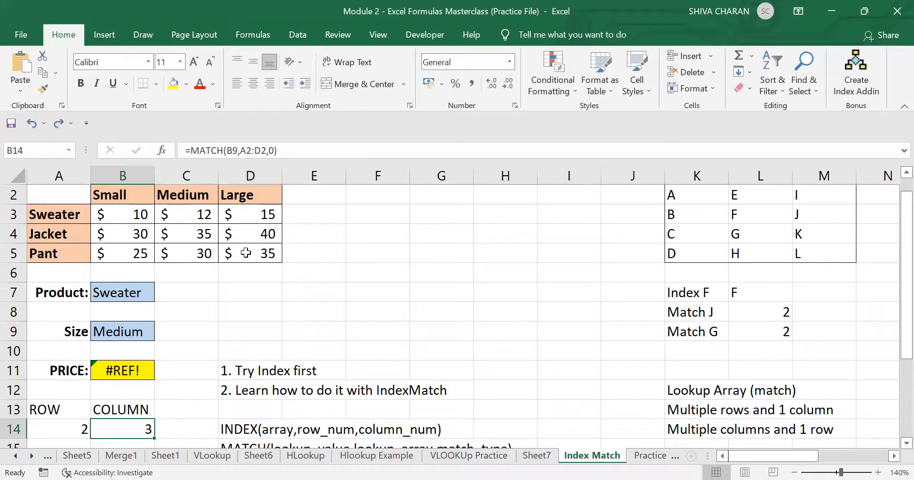
pyautogui.click(297, 148)
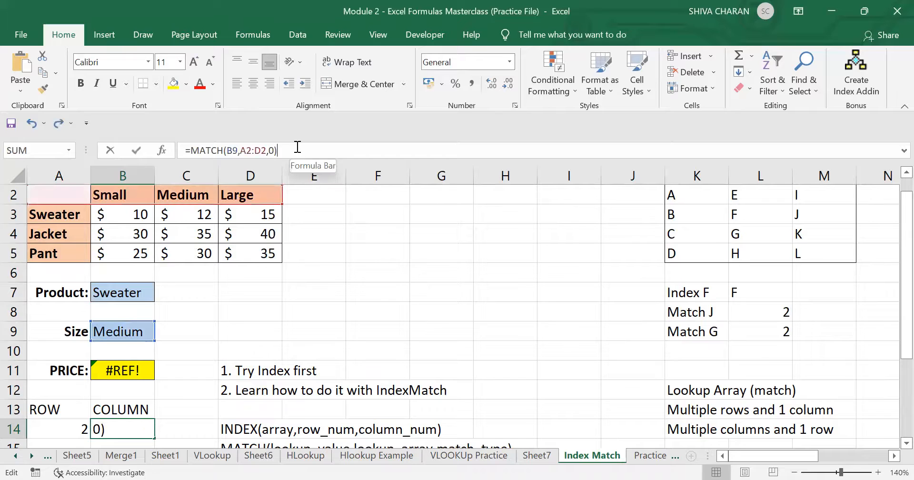
pyautogui.press('Tab')
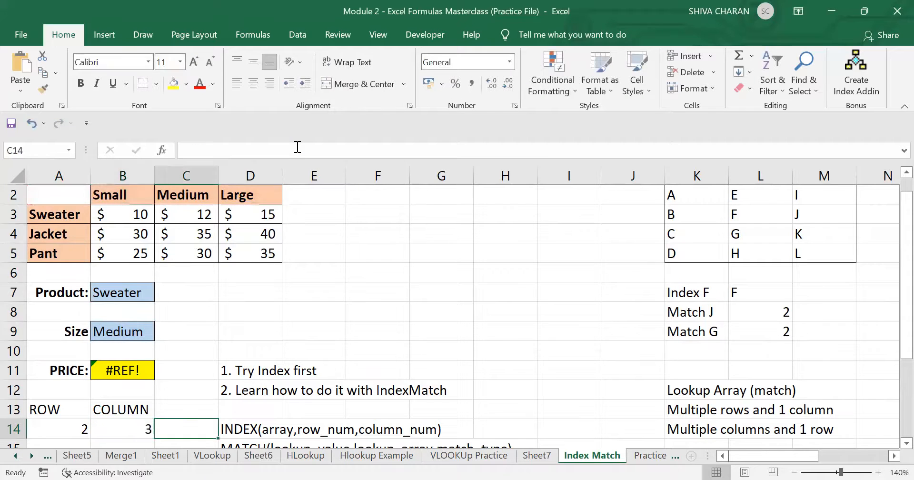
# - In B11, add MATCH(B9,A2:D2,0) as INDEX's column argument, removing the stray equals sign
pyautogui.doubleClick(139, 365)
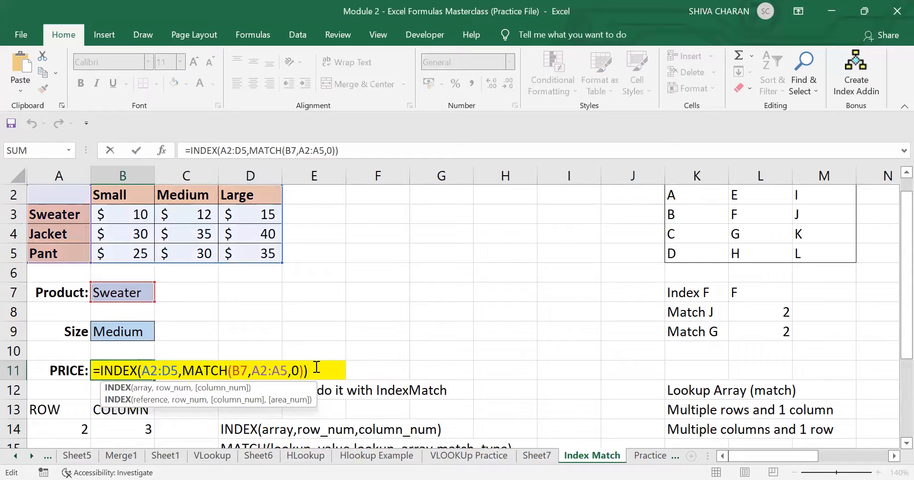
pyautogui.press('BackSpace')
pyautogui.write(',')
pyautogui.hotkey('ctrl', 'v')
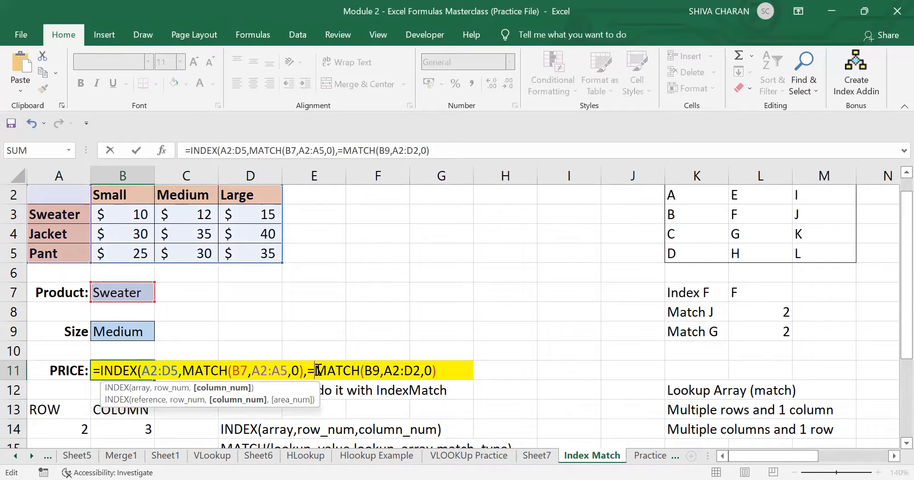
pyautogui.click(316, 370)
pyautogui.press('BackSpace')
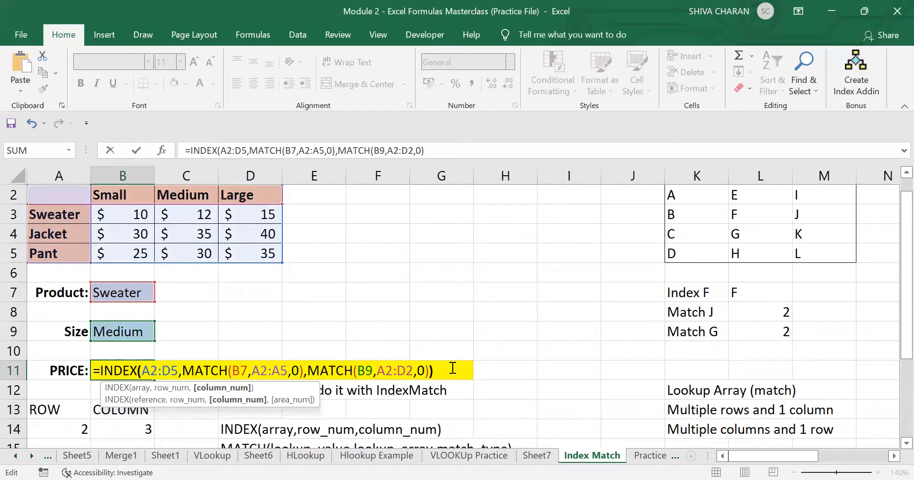
pyautogui.press('Return')
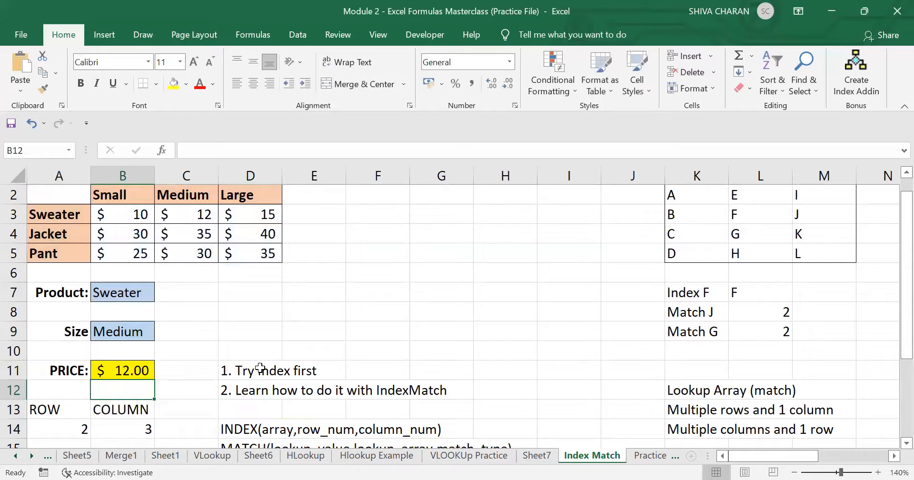
pyautogui.click(137, 367)
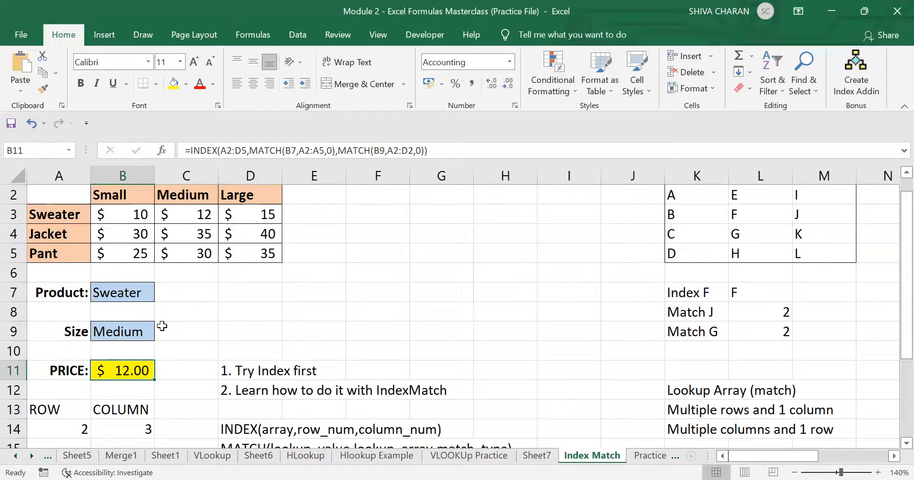
# - Change the Product in B7 to Pant and check B11 against the Pant Medium price in C5
pyautogui.click(141, 292)
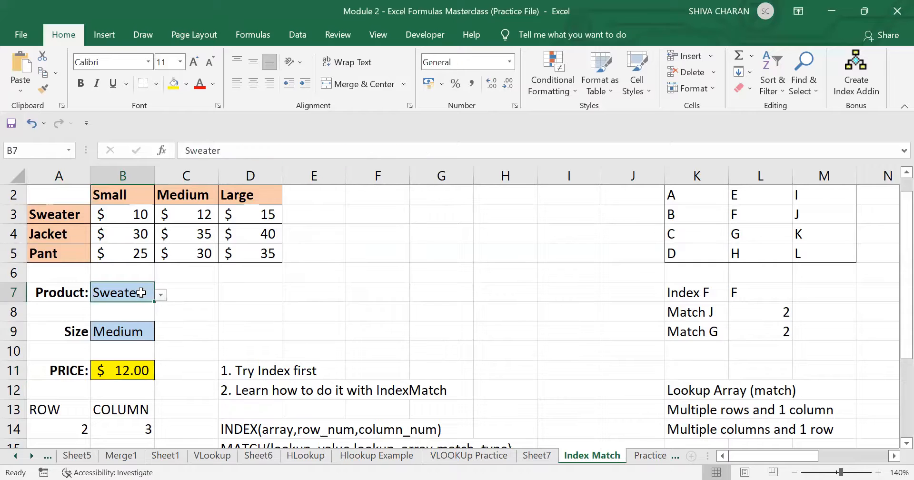
pyautogui.click(132, 327)
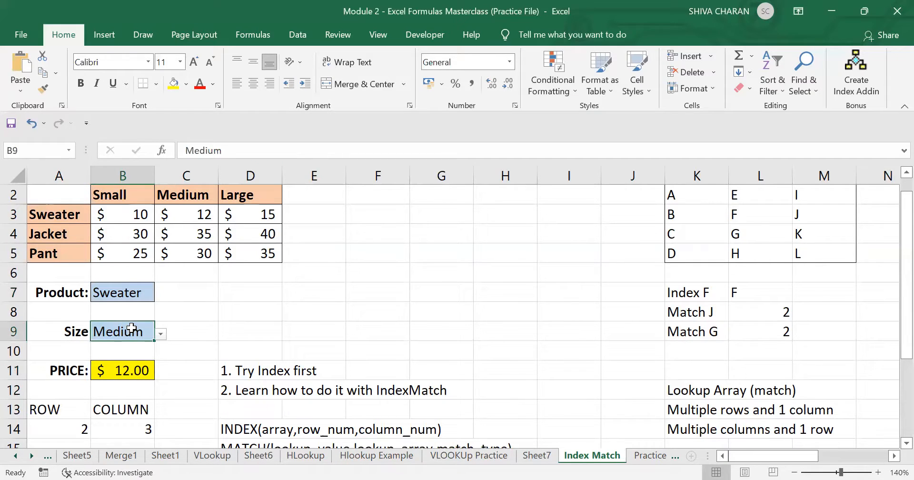
pyautogui.click(193, 212)
pyautogui.click(136, 295)
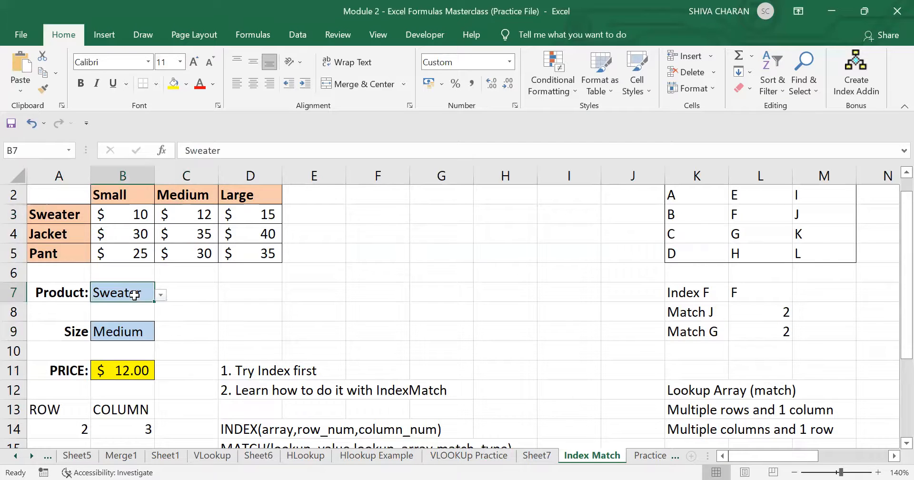
pyautogui.click(162, 295)
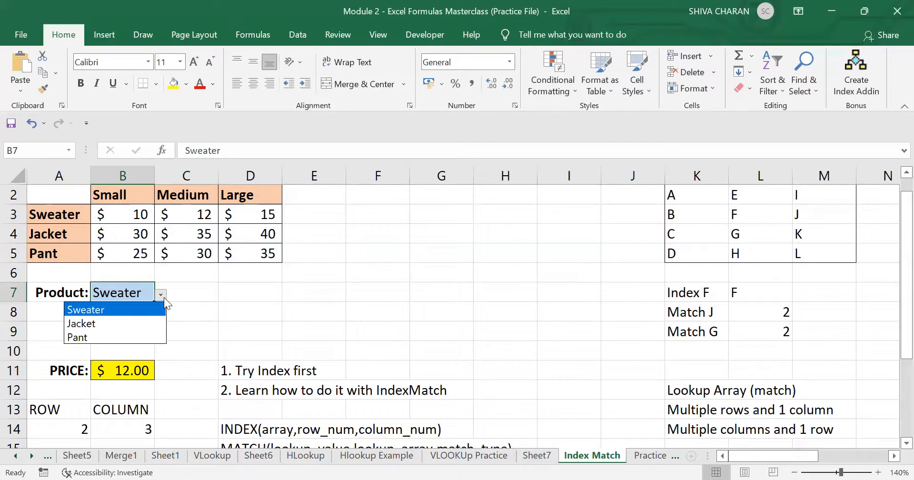
pyautogui.click(138, 336)
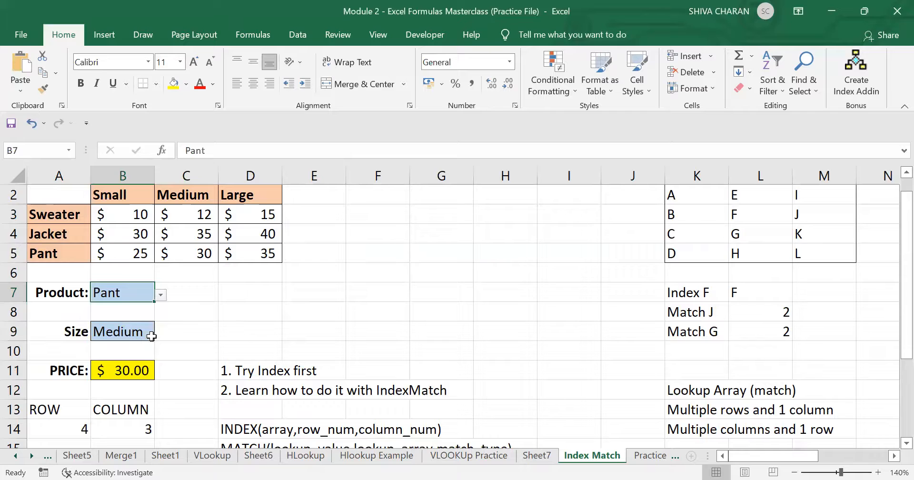
pyautogui.click(143, 334)
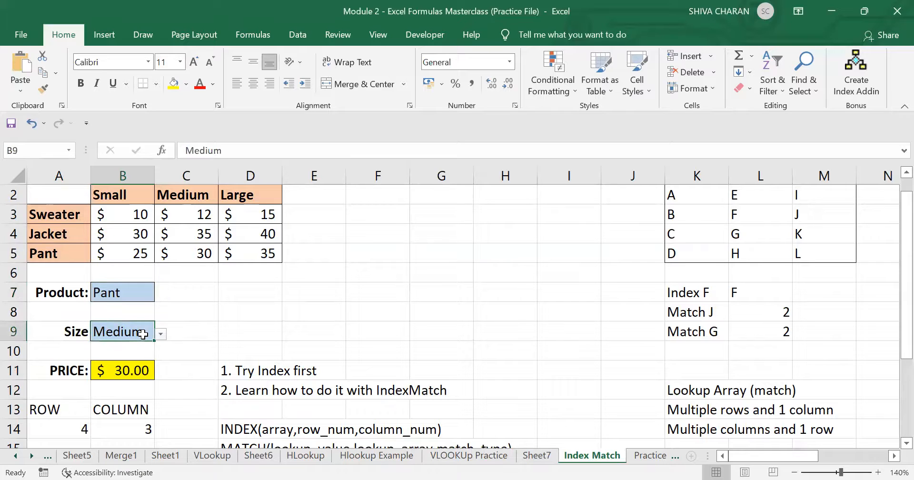
pyautogui.click(138, 372)
pyautogui.click(199, 253)
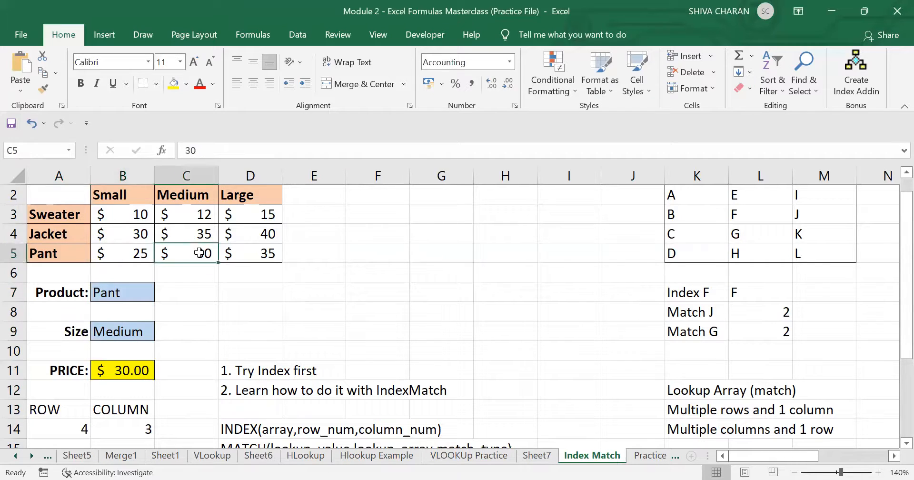
pyautogui.click(128, 370)
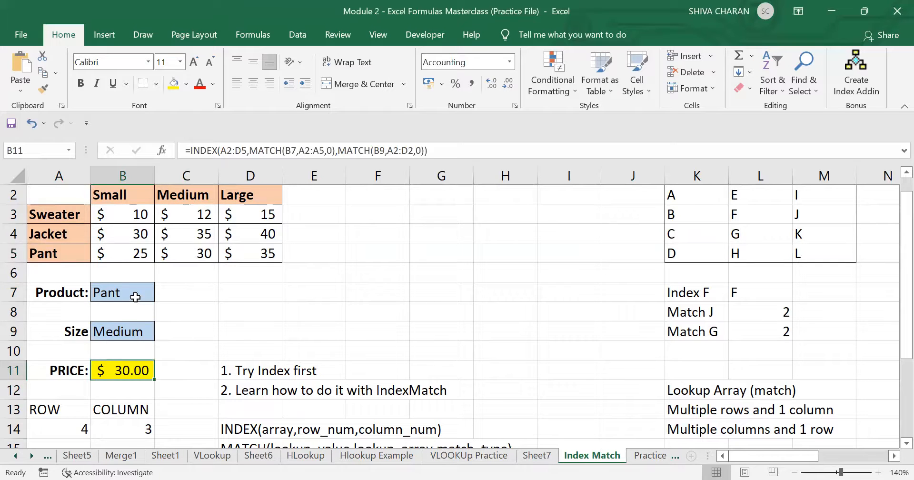
# - Set the Size in B9 to Small and confirm B11 matches the Pant Small price in B5
pyautogui.click(125, 333)
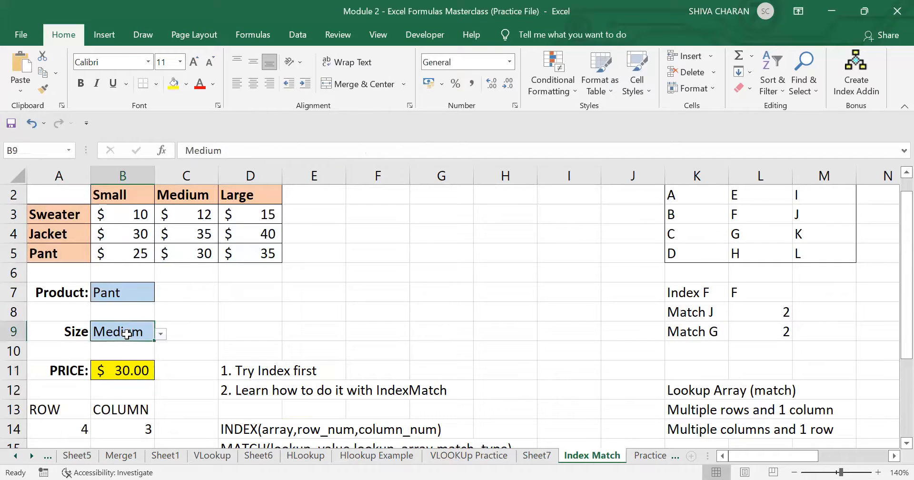
pyautogui.click(162, 335)
pyautogui.click(143, 347)
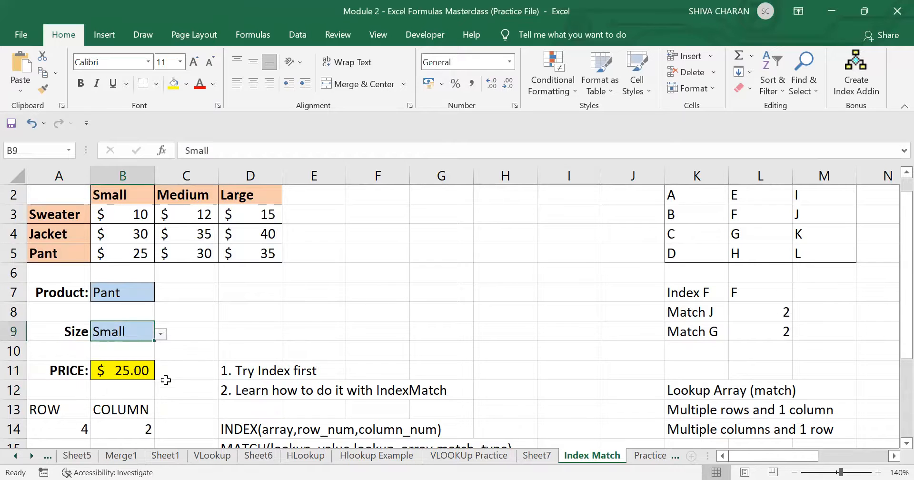
pyautogui.click(120, 371)
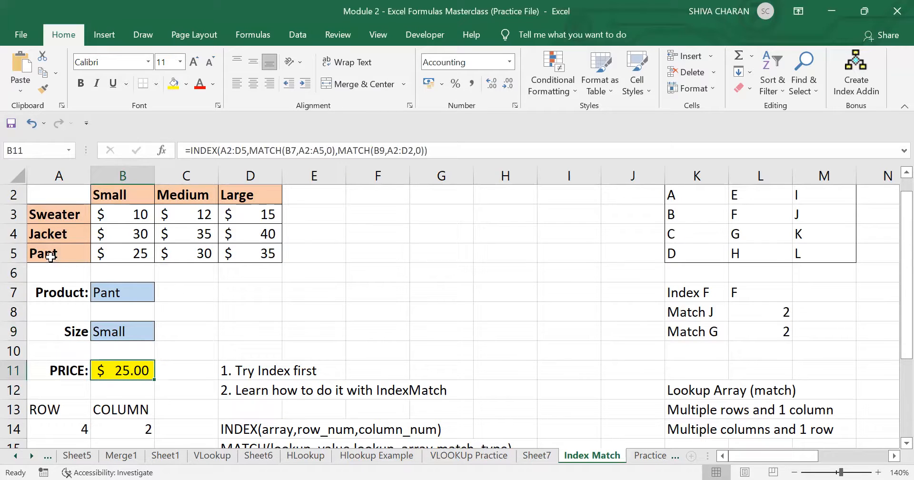
pyautogui.click(53, 257)
pyautogui.click(125, 256)
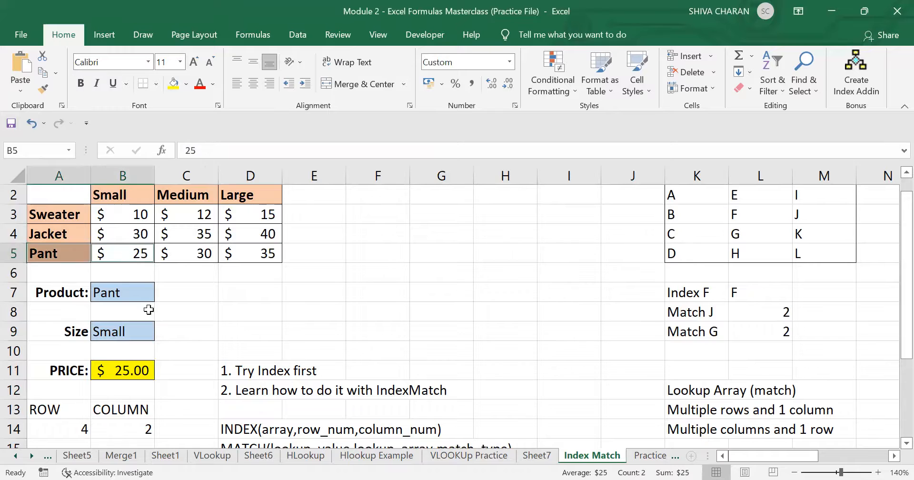
# - Change the Product to Jacket and check B11 against the Jacket Small price in B4
pyautogui.click(145, 293)
pyautogui.click(160, 295)
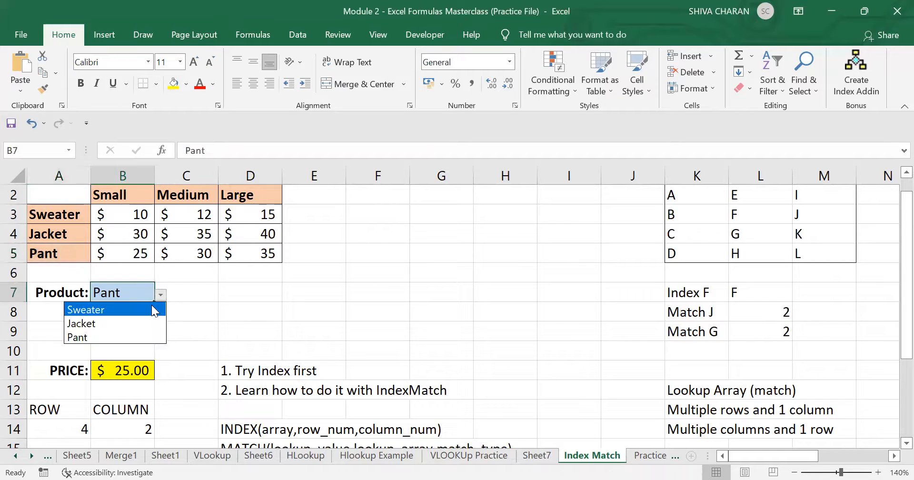
pyautogui.click(138, 322)
pyautogui.click(137, 373)
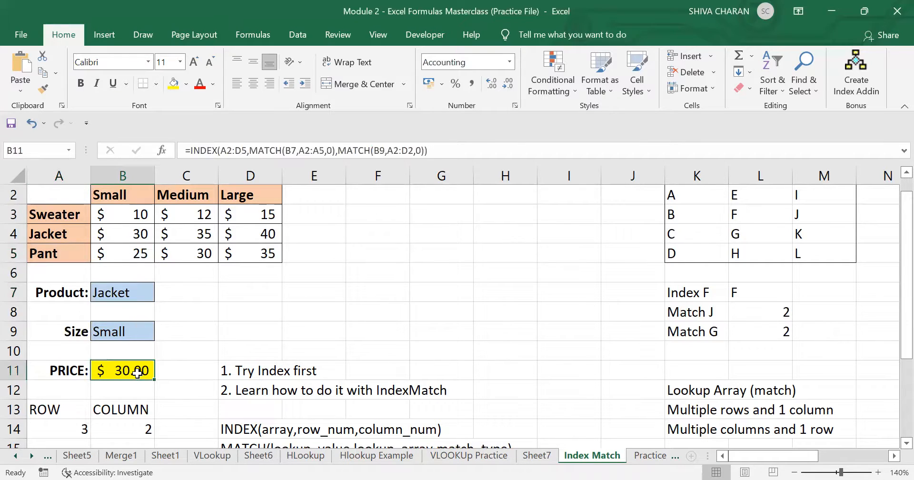
pyautogui.click(128, 237)
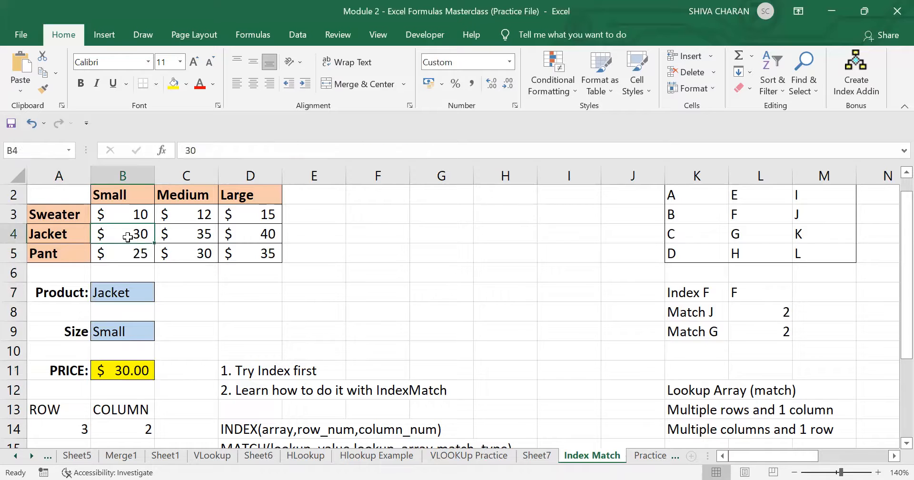
# - Set the Size to Medium so B11 returns the Jacket Medium price of $35.00
pyautogui.click(146, 330)
pyautogui.click(161, 336)
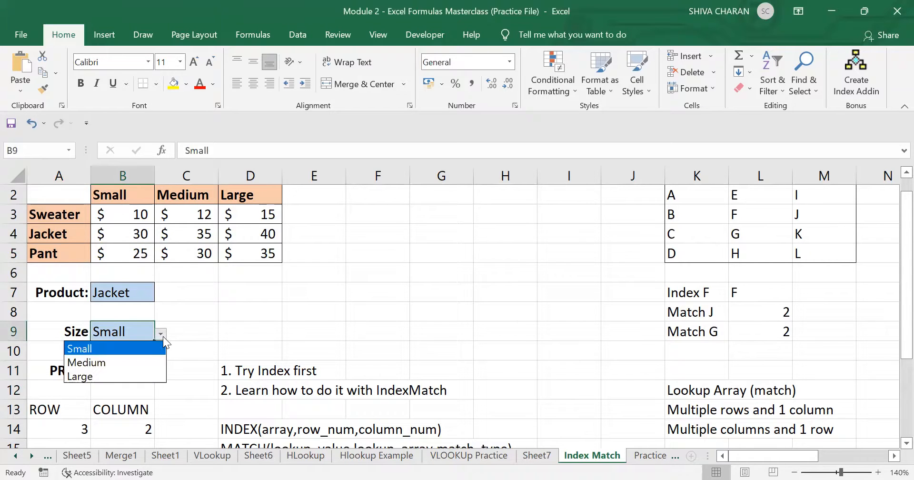
pyautogui.click(131, 362)
pyautogui.click(131, 371)
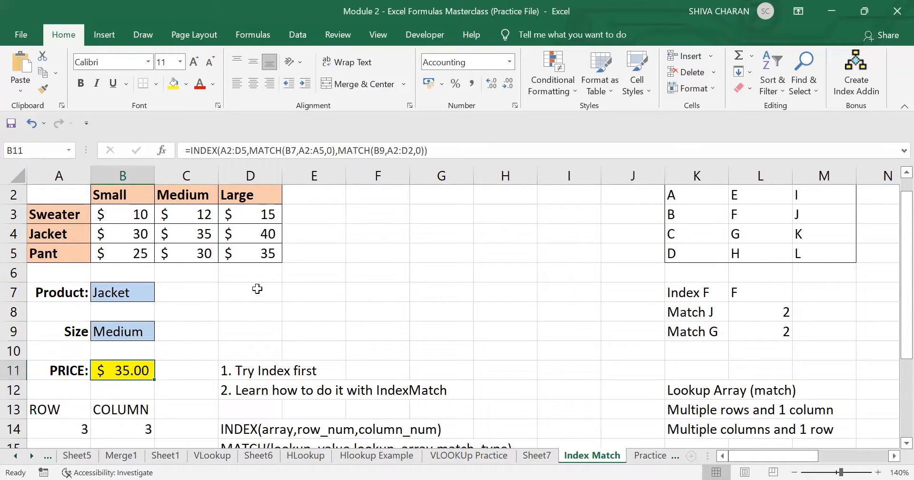
pyautogui.click(206, 339)
pyautogui.click(143, 363)
pyautogui.click(186, 389)
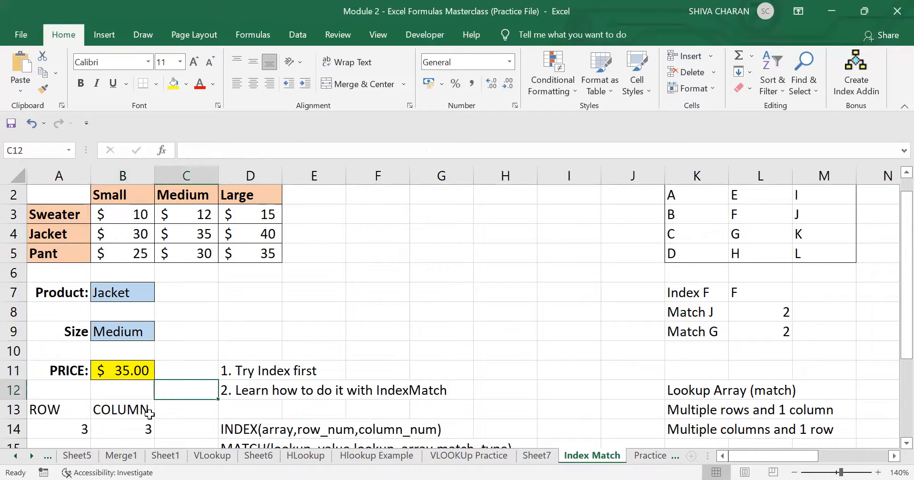
# - Clear the ROW and COLUMN helper values in A13:B14
pyautogui.scroll(-1, 116, 405)
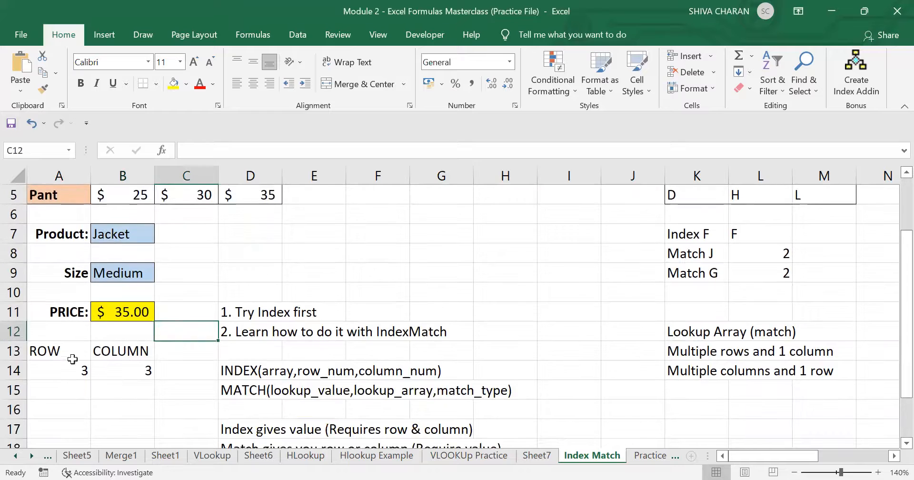
pyautogui.moveTo(56, 350); pyautogui.dragTo(118, 365)
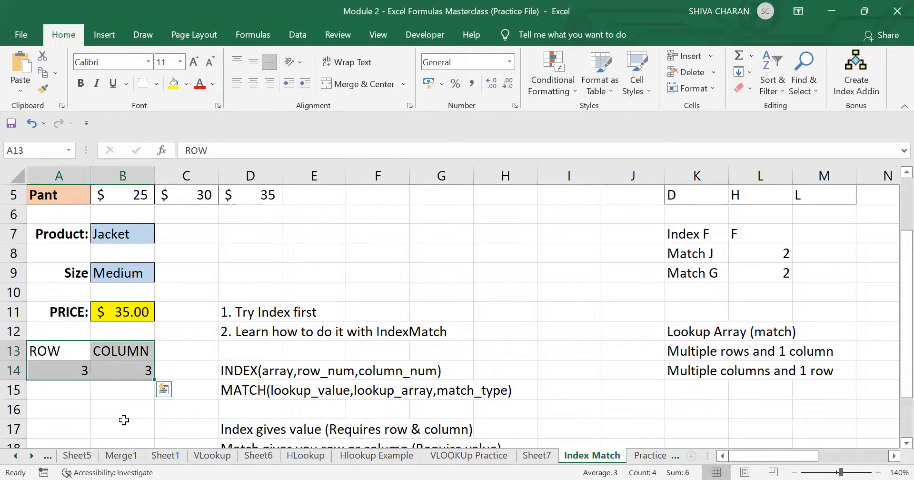
pyautogui.press('Delete')
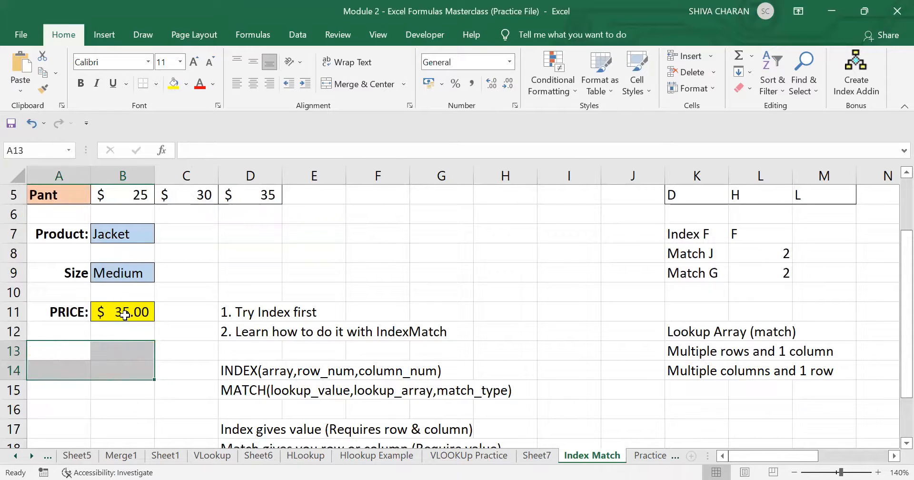
# - Delete the INDEX/MATCH formula from the PRICE cell B11, leaving it empty
pyautogui.click(124, 315)
pyautogui.scroll(2, 220, 366)
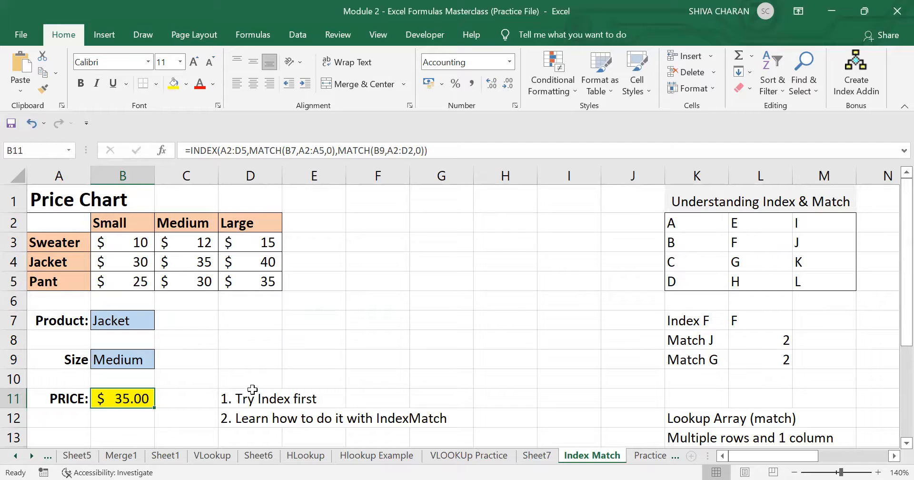
pyautogui.press('Delete')
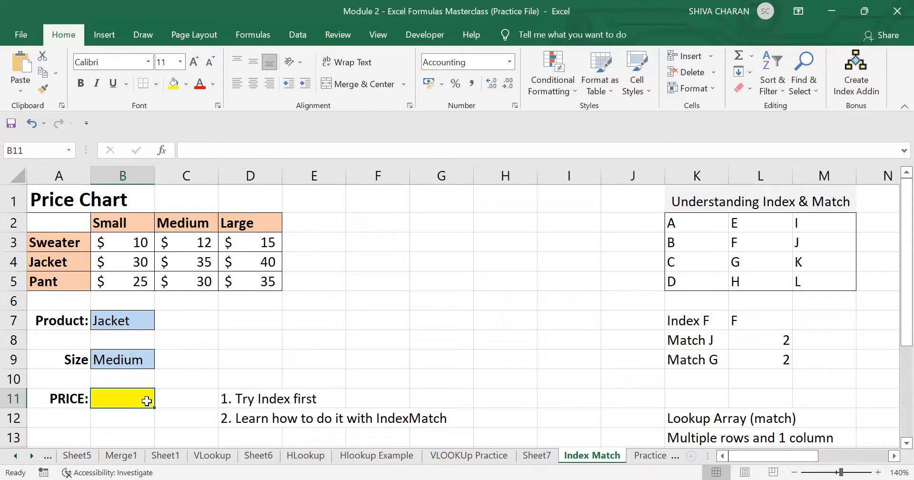
pyautogui.click(56, 439)
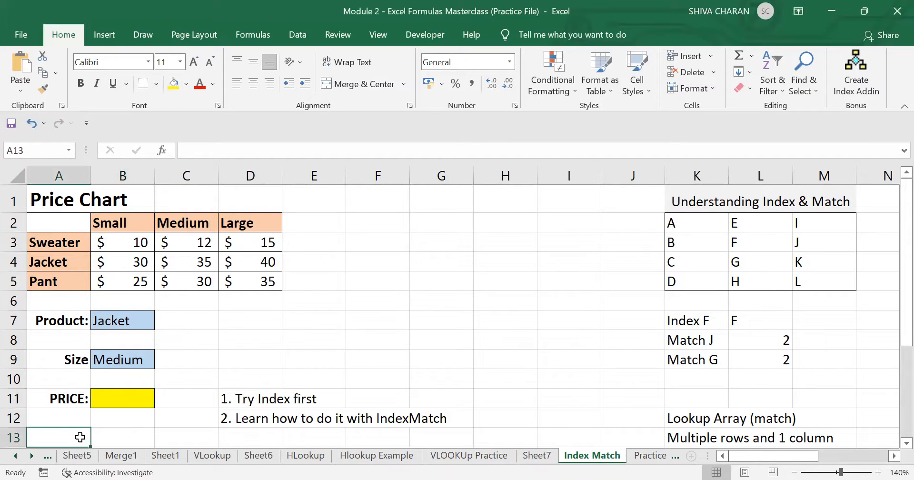
pyautogui.doubleClick(125, 400)
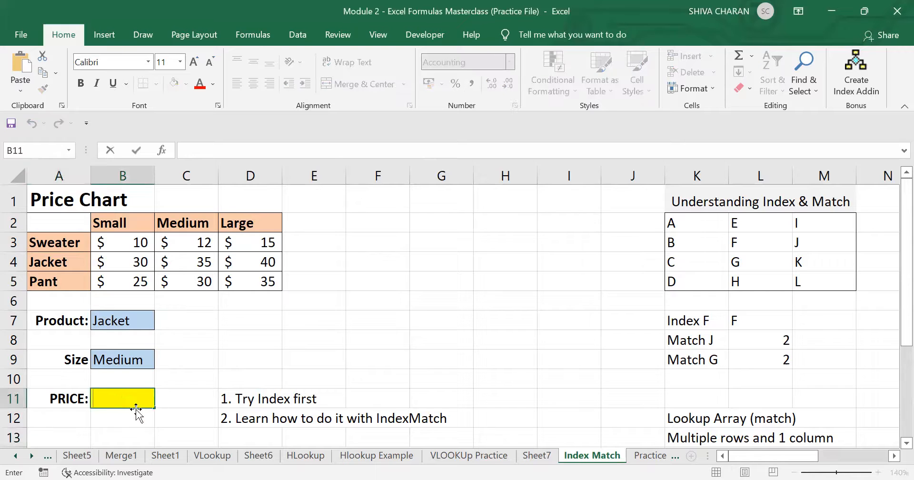
pyautogui.click(127, 433)
pyautogui.click(133, 404)
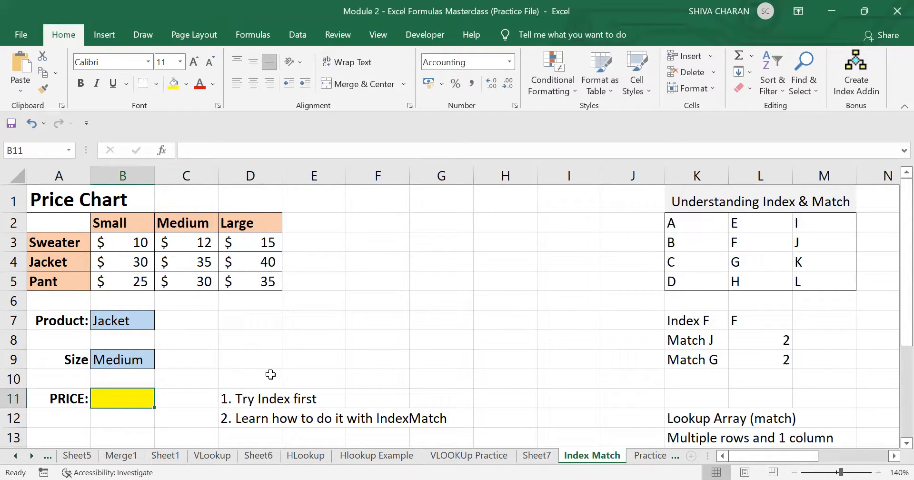
# - After two abandoned starts, begin B11's formula as =INDEX(A2:D5
pyautogui.write('=')
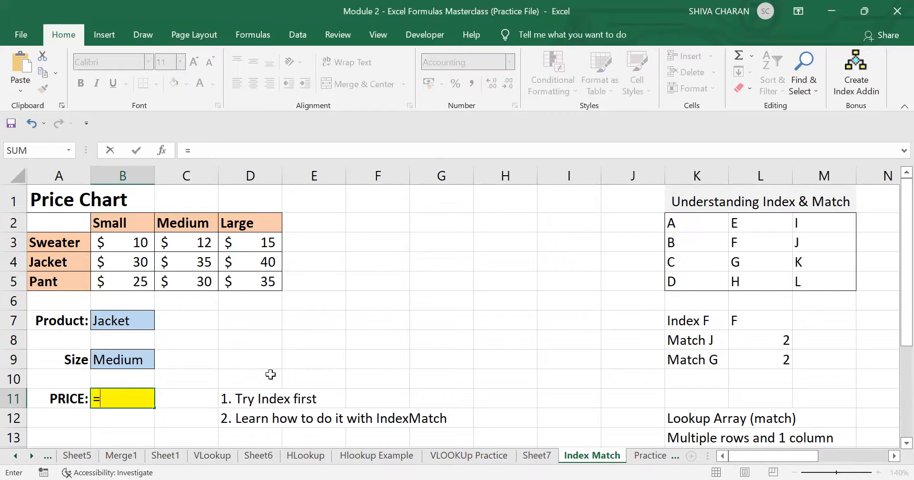
pyautogui.write('INDEX')
pyautogui.press('BackSpace')
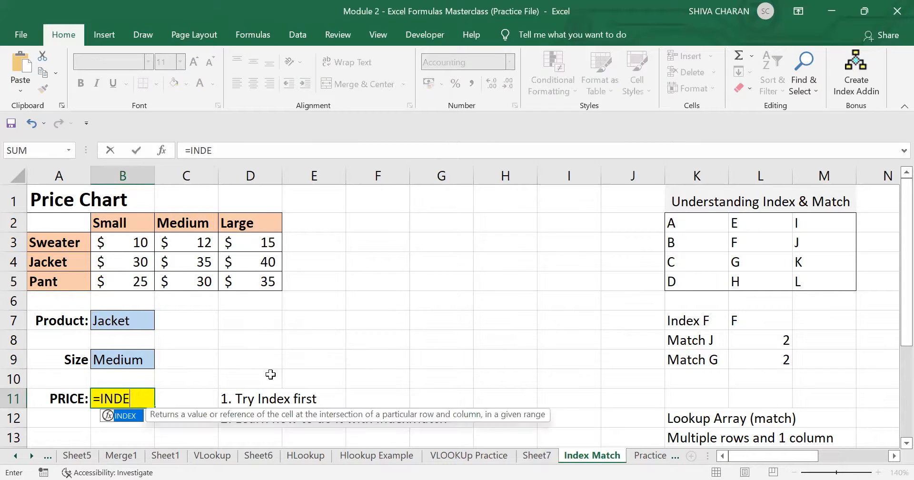
pyautogui.press('Escape')
pyautogui.press('Right')
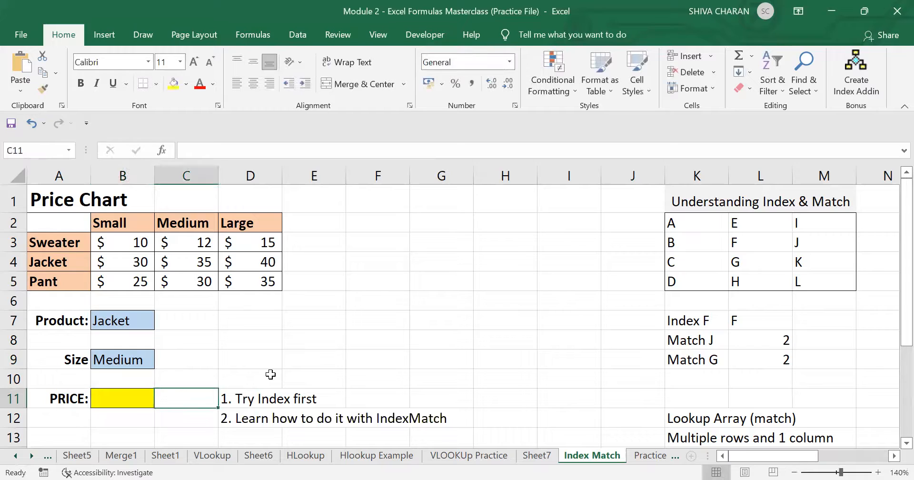
pyautogui.click(116, 399)
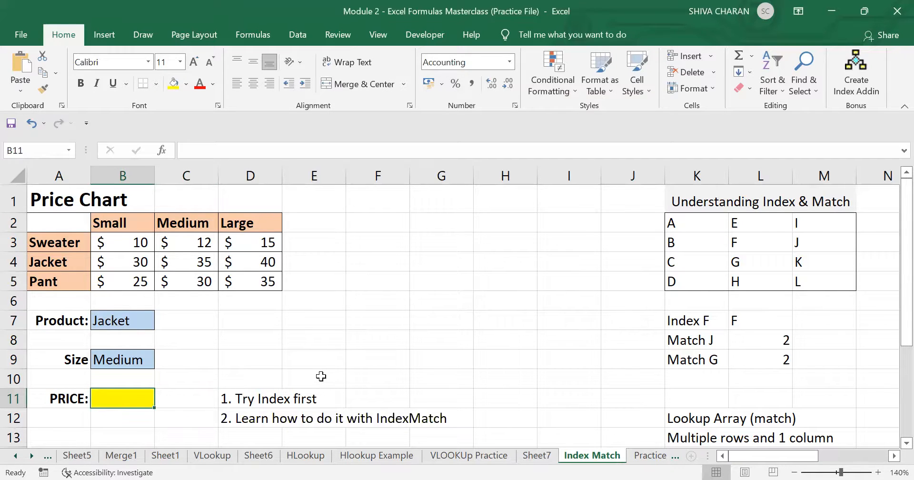
pyautogui.write('+')
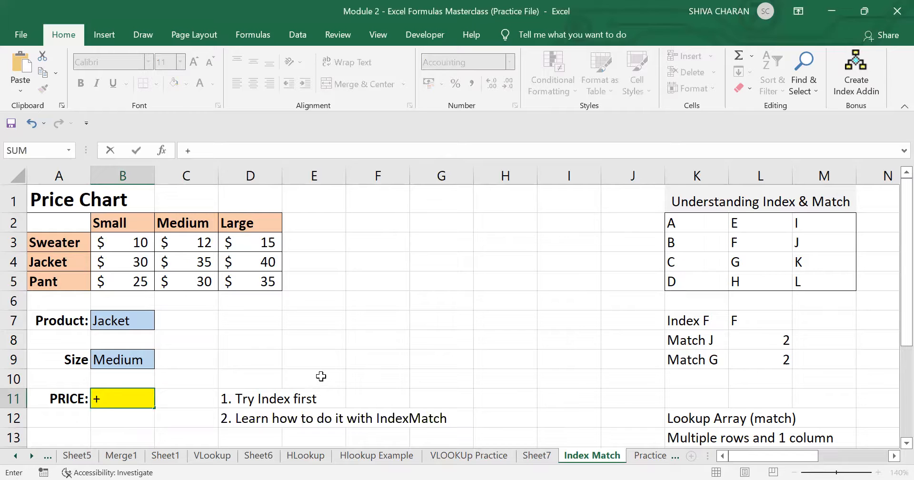
pyautogui.press('BackSpace')
pyautogui.write('=INDEX')
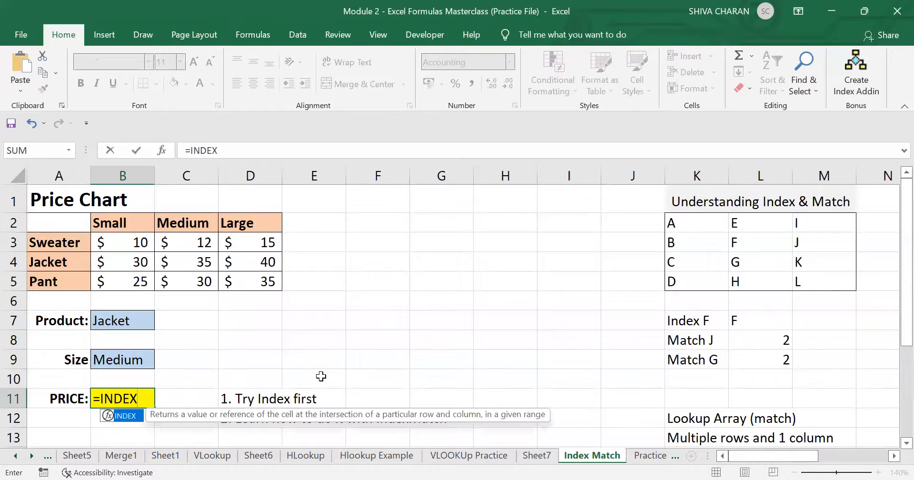
pyautogui.write('(')
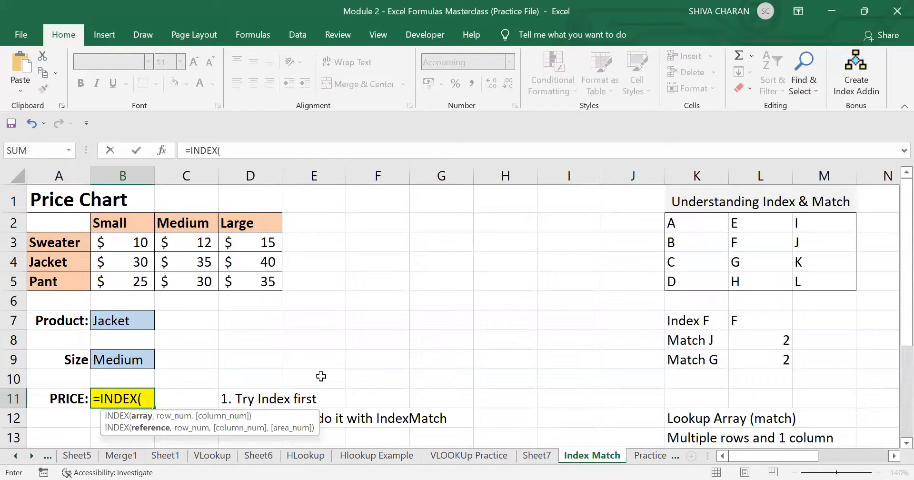
pyautogui.click(48, 222)
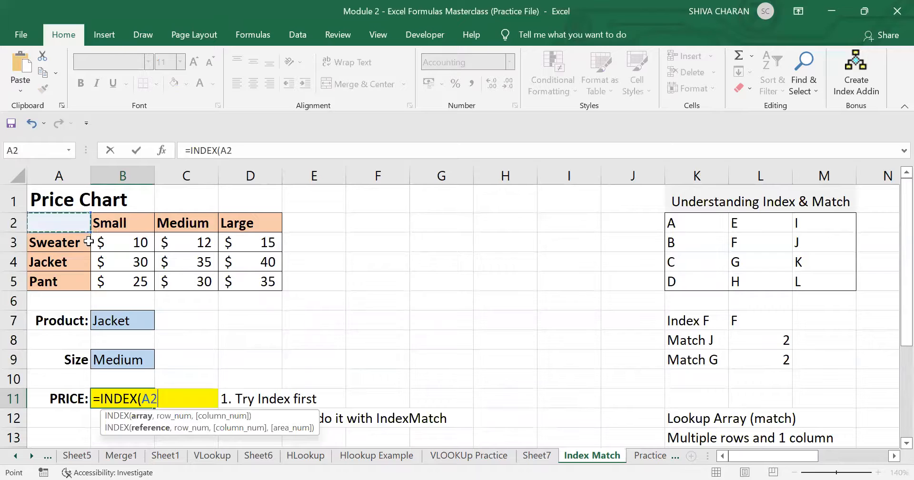
pyautogui.keyDown('shift'); pyautogui.click(242, 277); pyautogui.keyUp('shift')
# - Add MATCH(B7,A2:A5,0) as INDEX's row argument
pyautogui.write(',')
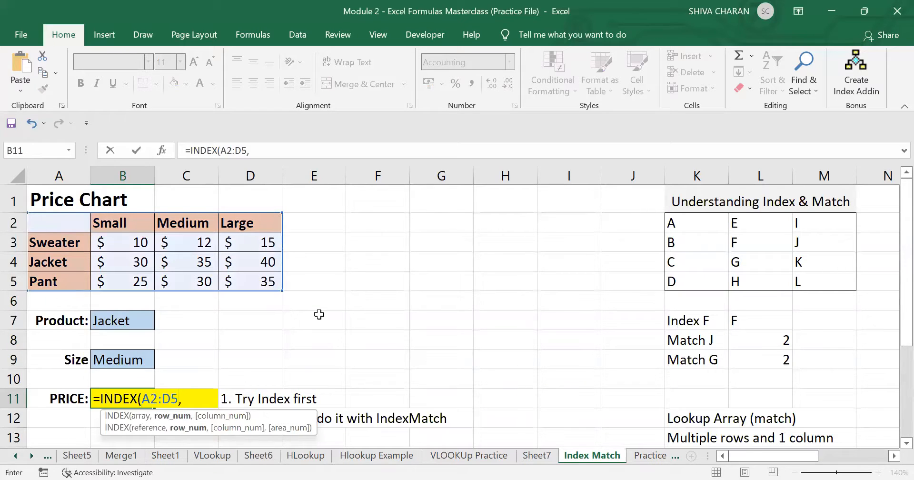
pyautogui.write('MATCH')
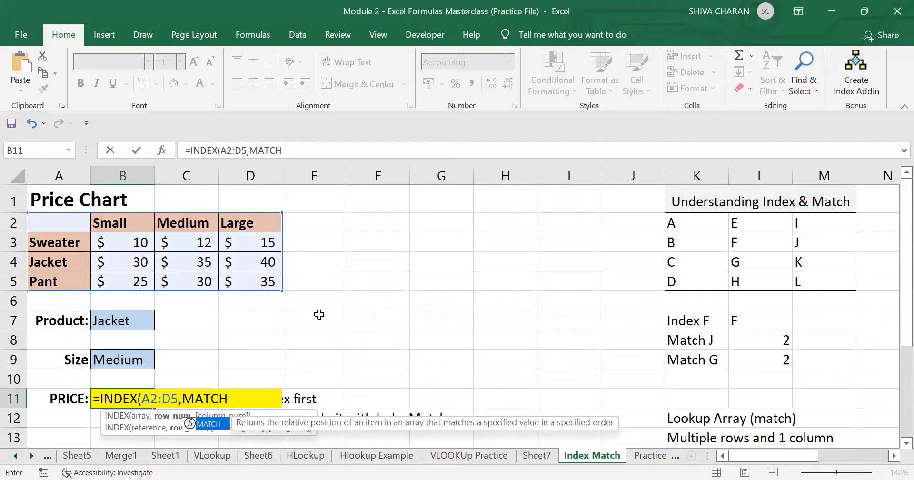
pyautogui.write('(')
pyautogui.click(126, 320)
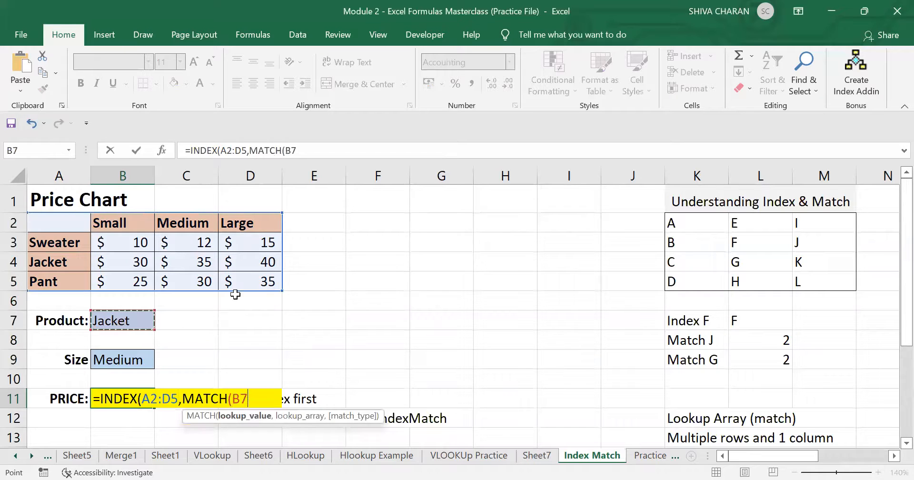
pyautogui.write(',')
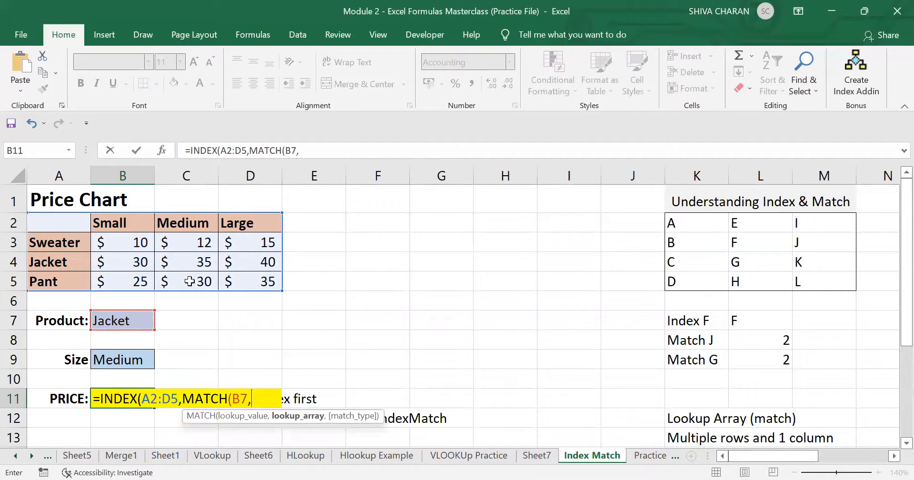
pyautogui.moveTo(65, 224); pyautogui.dragTo(67, 280)
pyautogui.write(',0')
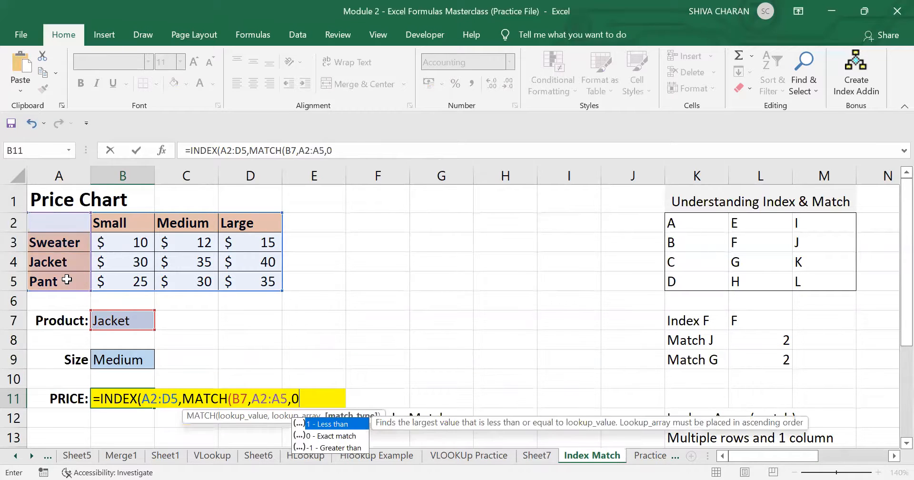
pyautogui.write(')')
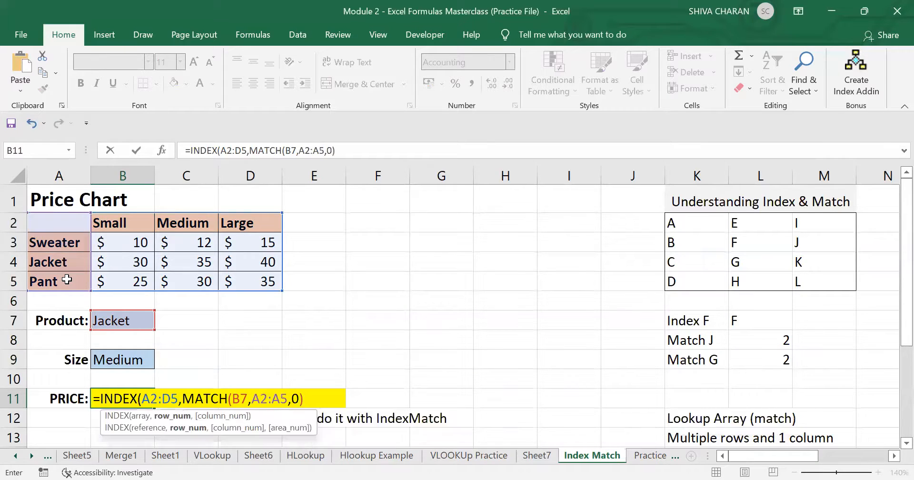
pyautogui.write(',M')
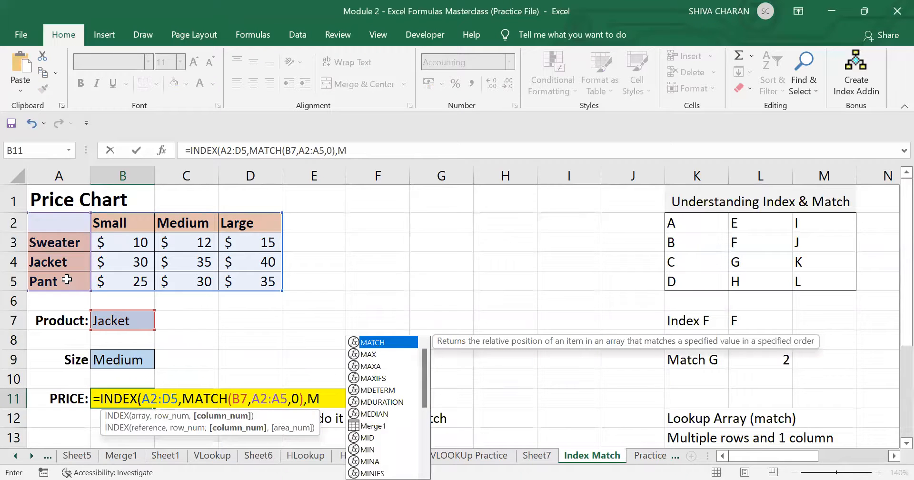
# - Add MATCH(B9,A2:D2,0) as the column argument and enter the formula, returning $35.00
pyautogui.press('Tab')
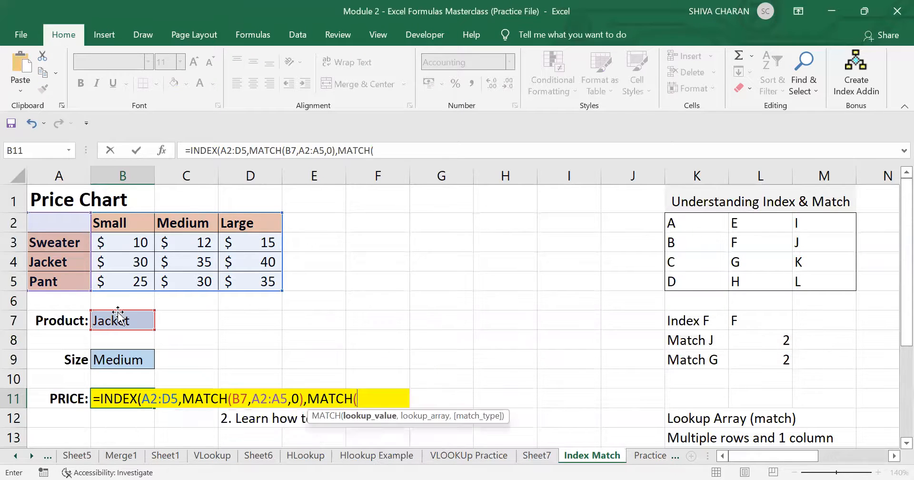
pyautogui.click(136, 359)
pyautogui.write(',')
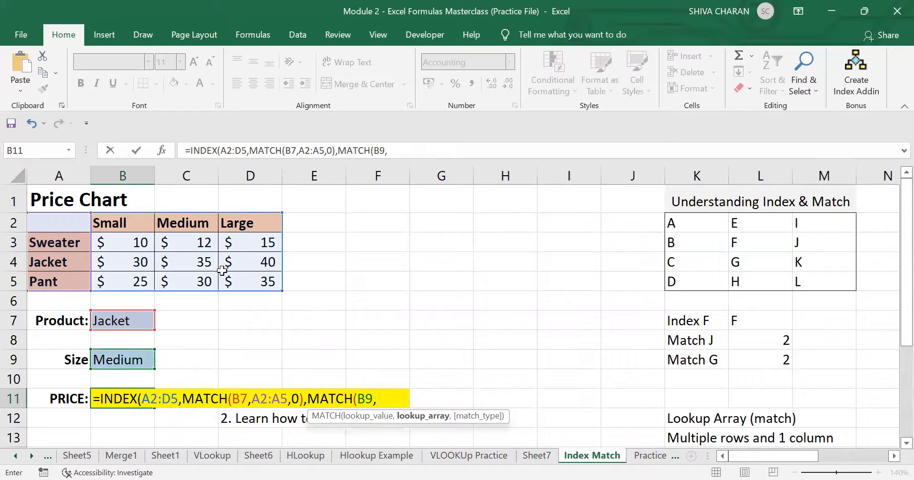
pyautogui.moveTo(54, 220); pyautogui.dragTo(241, 220)
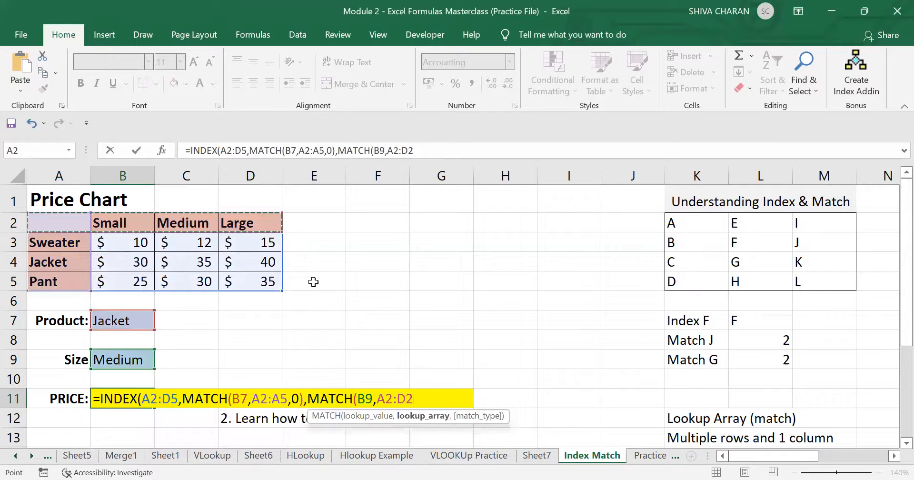
pyautogui.write(',0')
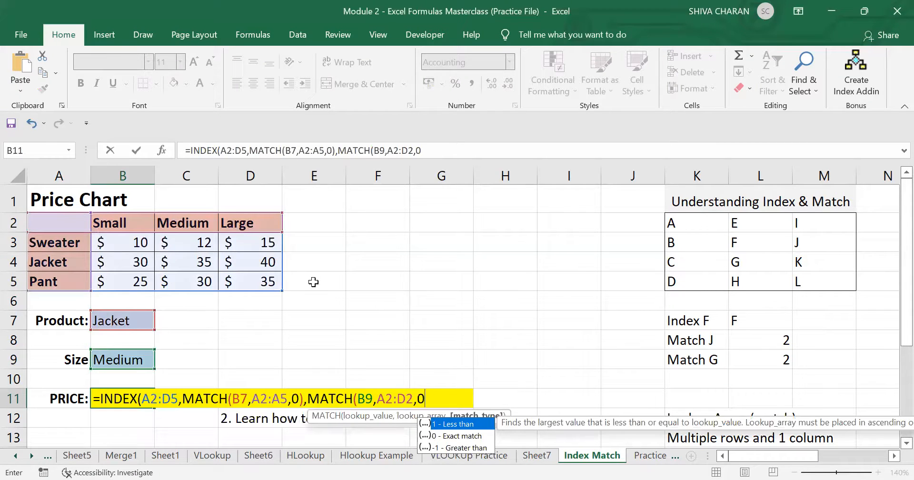
pyautogui.write('))')
pyautogui.press('Return')
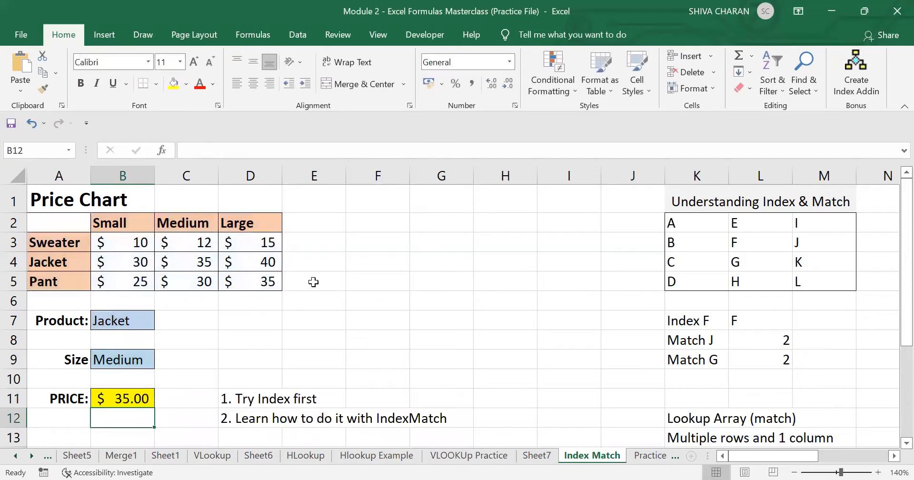
# - Switch the Product to Sweater and the Size to Large, checking the B11 price
pyautogui.click(136, 392)
pyautogui.click(148, 323)
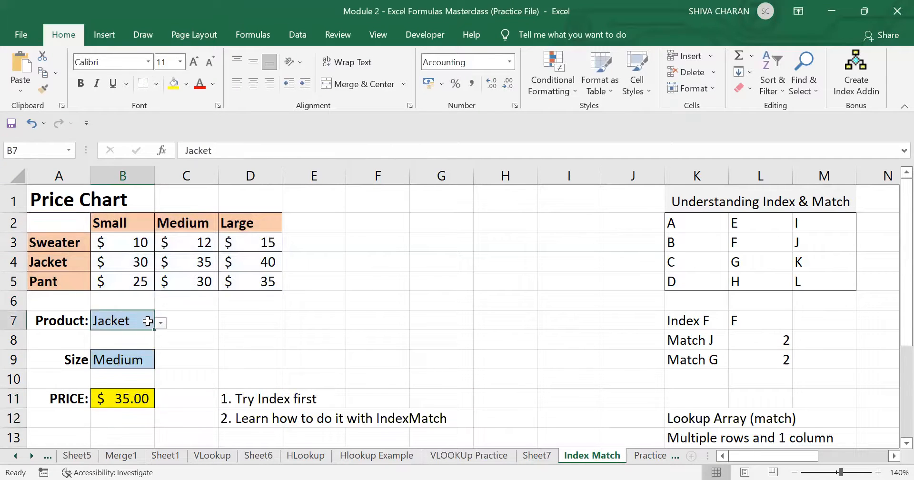
pyautogui.click(160, 324)
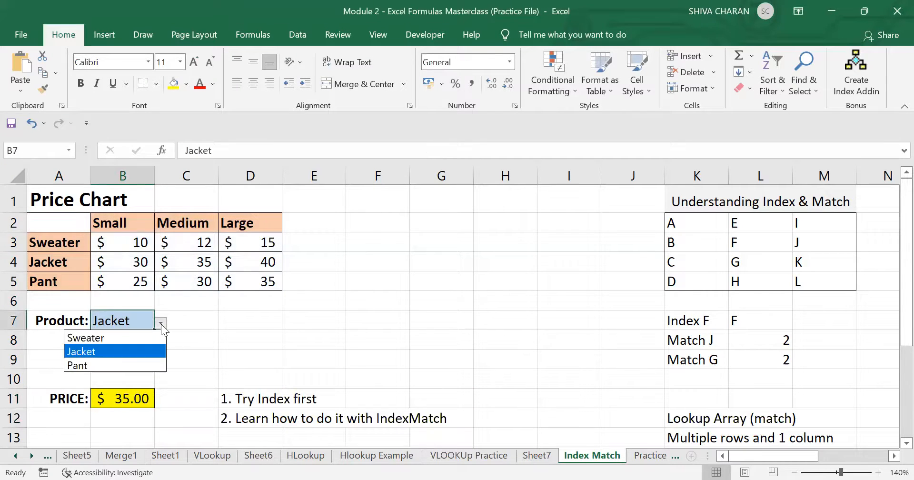
pyautogui.click(134, 337)
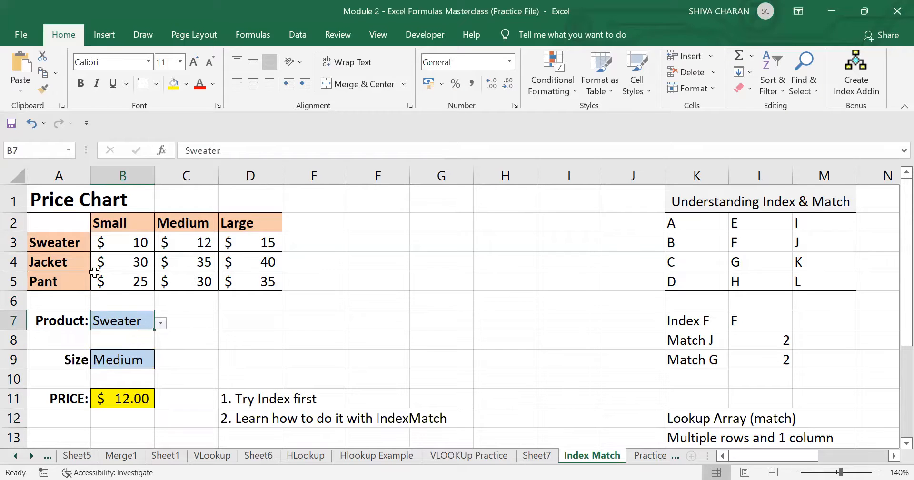
pyautogui.click(145, 403)
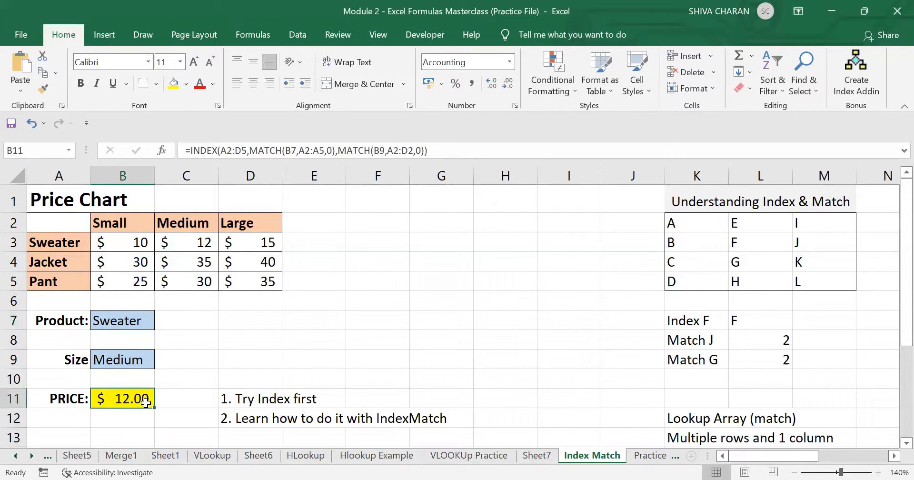
pyautogui.click(146, 359)
pyautogui.click(162, 363)
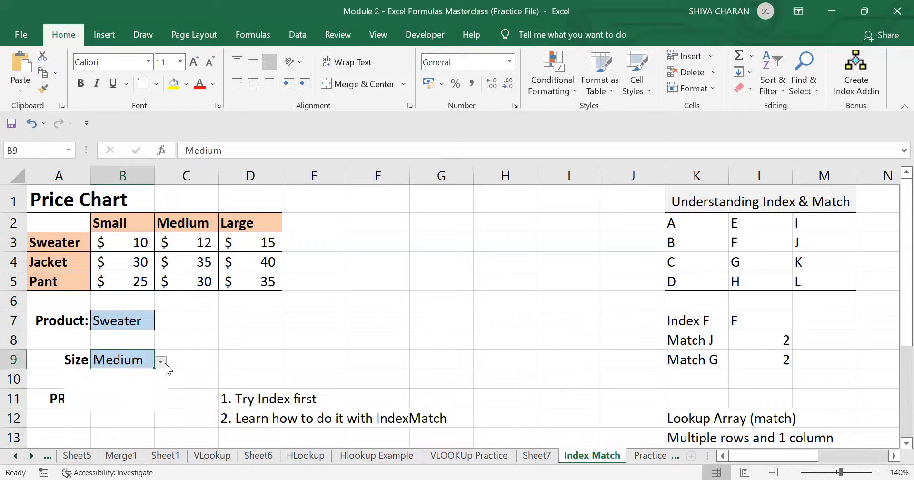
pyautogui.click(125, 402)
pyautogui.click(125, 401)
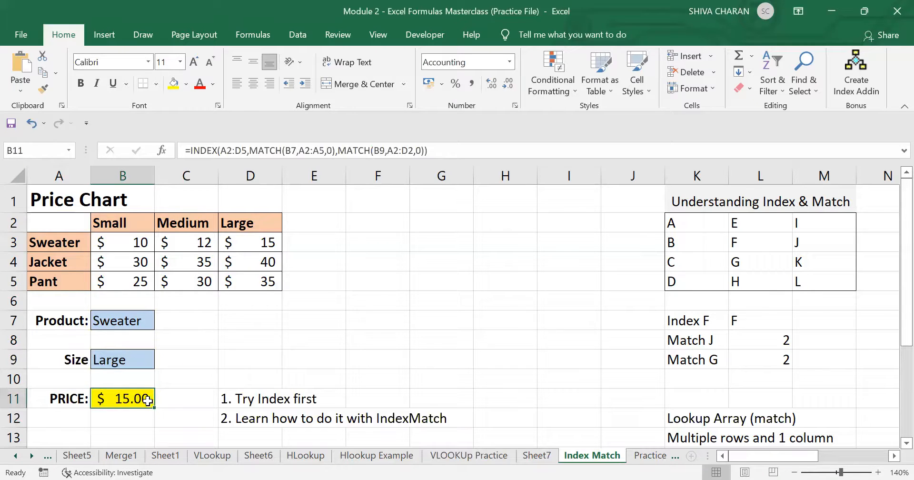
# - Set the Product to Jacket and confirm B11's $40.00 matches the chart's D4
pyautogui.click(148, 320)
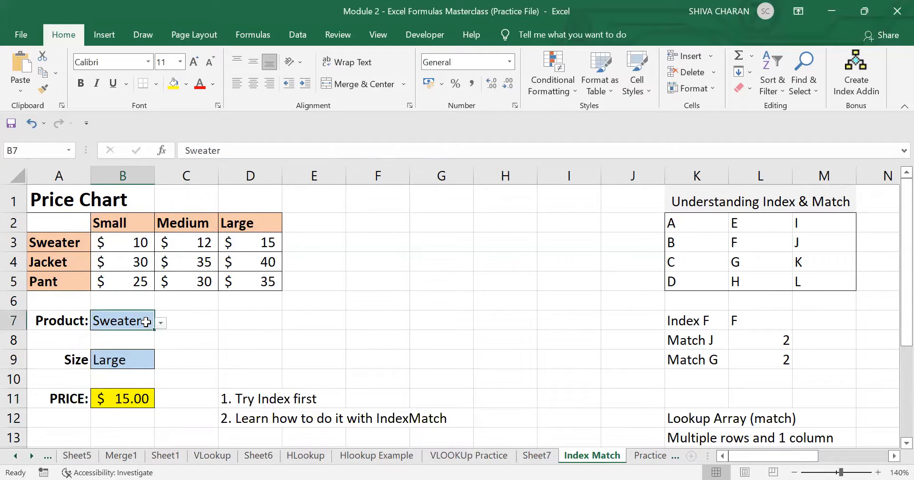
pyautogui.click(162, 324)
pyautogui.click(120, 352)
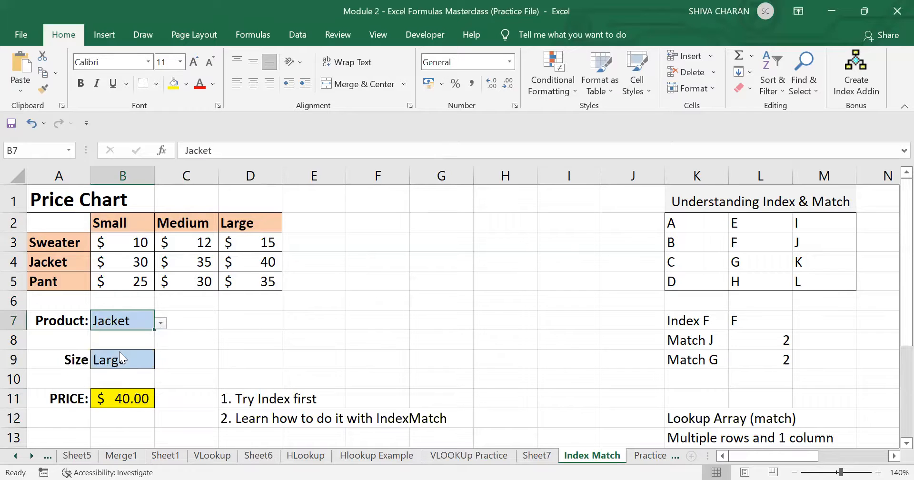
pyautogui.click(143, 397)
pyautogui.click(263, 266)
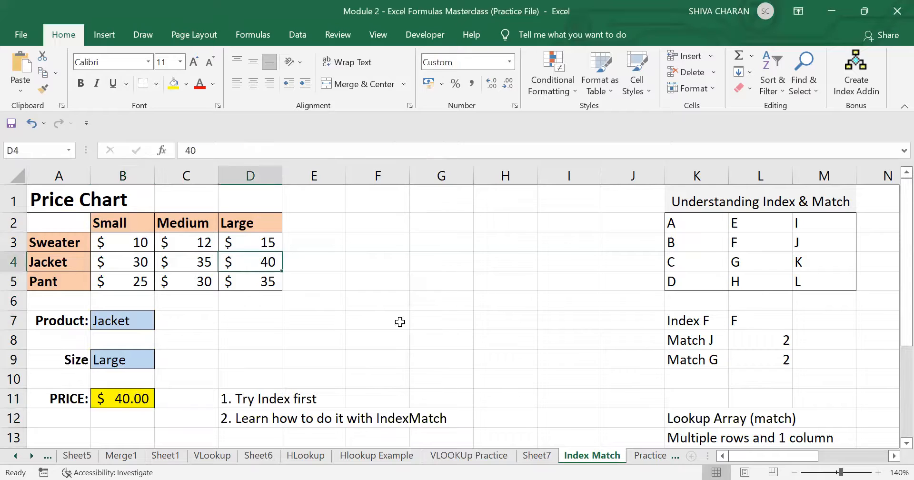
pyautogui.click(412, 333)
pyautogui.scroll(-1, 412, 332)
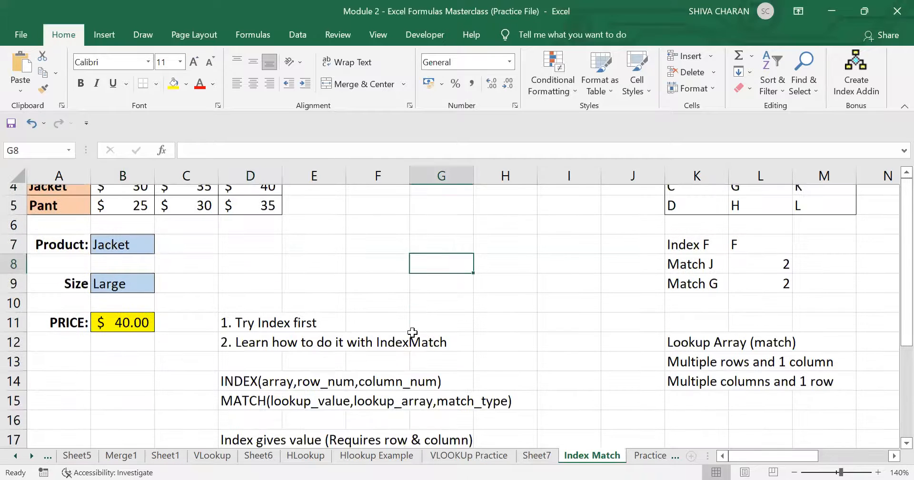
pyautogui.press('Up')
pyautogui.press('Up')
pyautogui.press('Up')
pyautogui.press('Left')
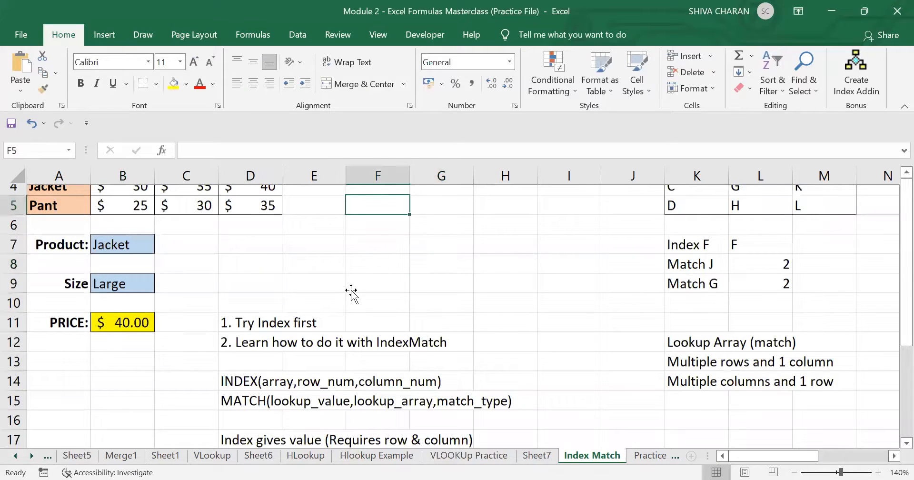
pyautogui.press('Up')
pyautogui.press('Up')
pyautogui.press('Up')
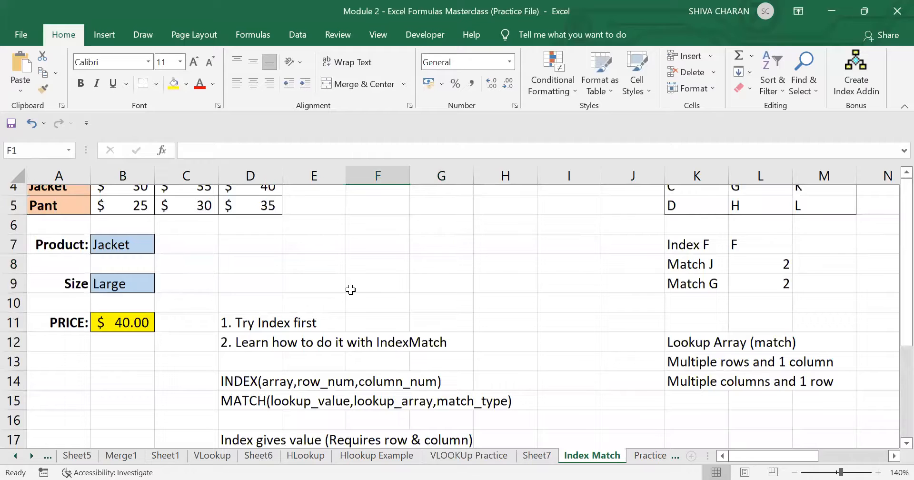
pyautogui.click(794, 472)
pyautogui.click(793, 472)
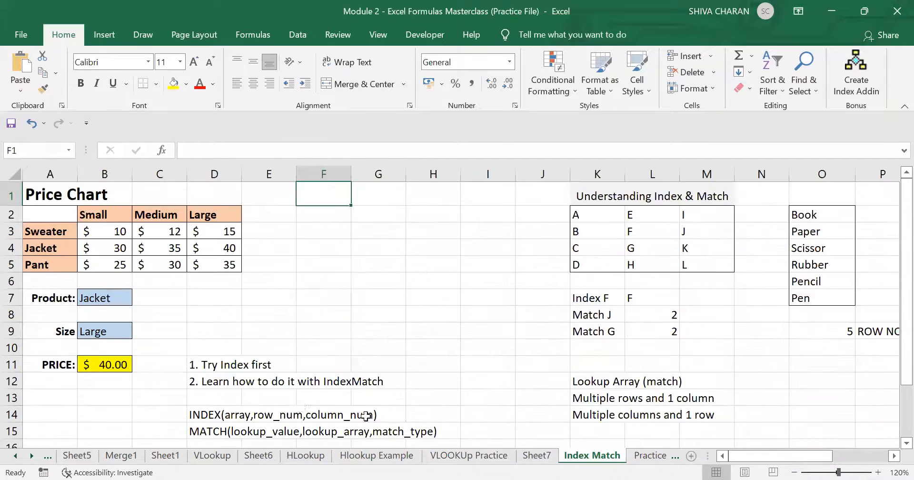
pyautogui.click(237, 349)
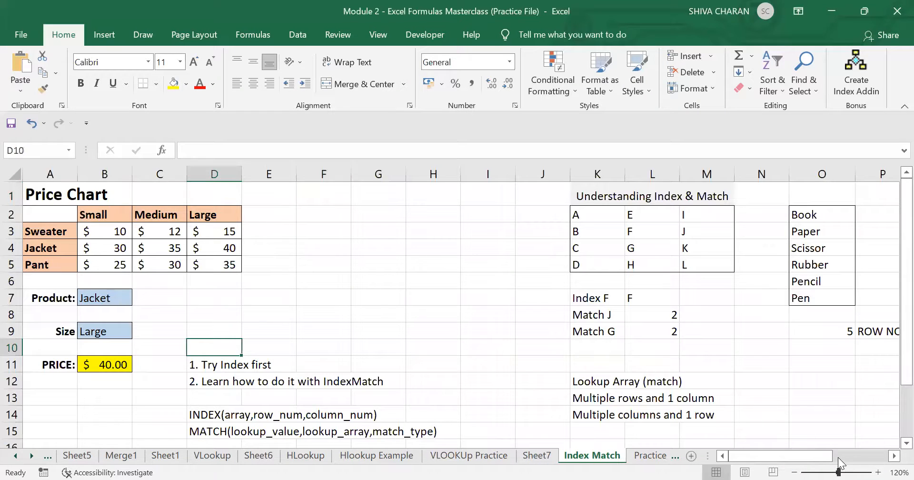
pyautogui.moveTo(839, 472); pyautogui.dragTo(849, 472)
pyautogui.moveTo(762, 455); pyautogui.dragTo(709, 462)
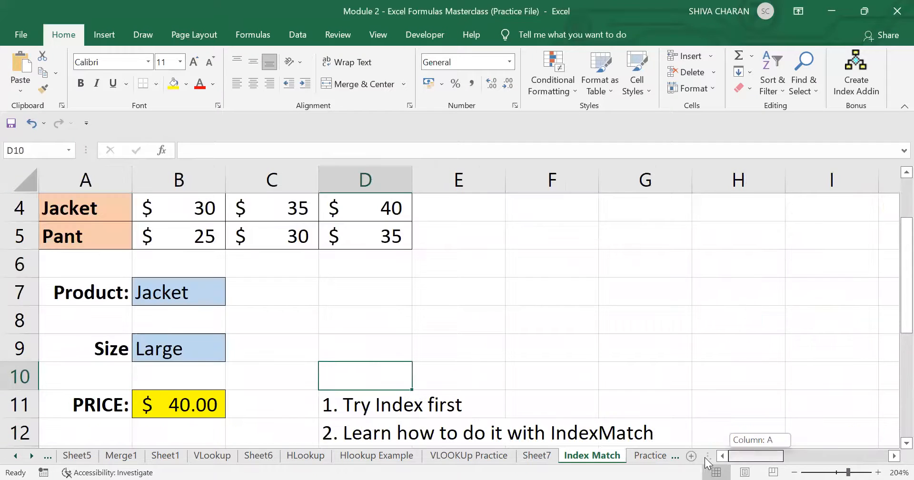
pyautogui.click(184, 408)
pyautogui.scroll(1, 468, 331)
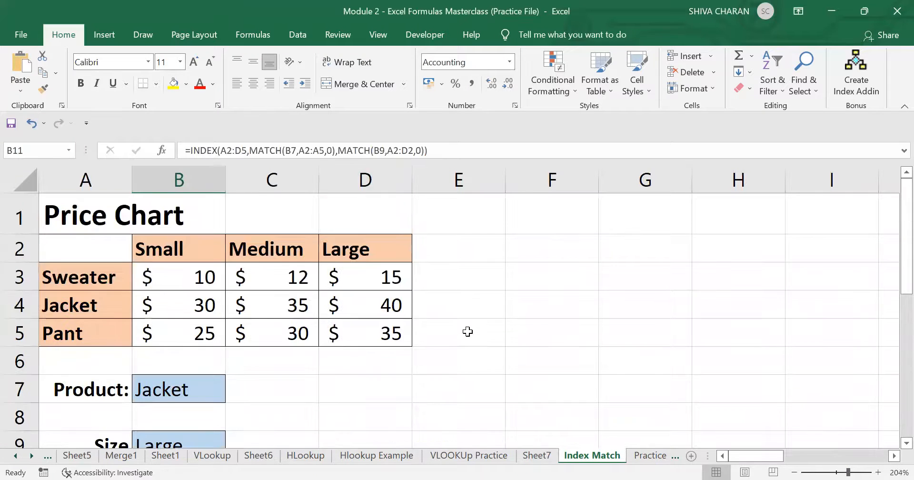
pyautogui.click(552, 368)
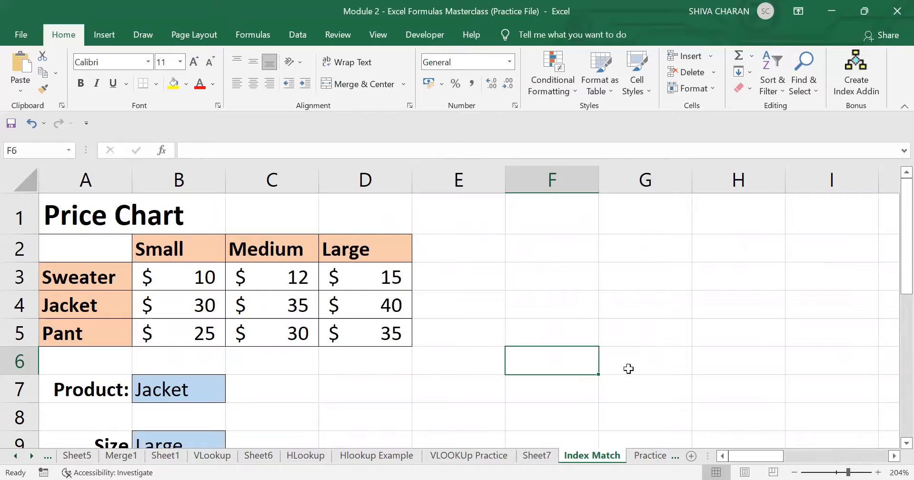
pyautogui.scroll(-1, 628, 369)
pyautogui.scroll(3, 631, 369)
# - On the Practice IM sheet, enter the label INDEXMATCH in J6
pyautogui.click(648, 456)
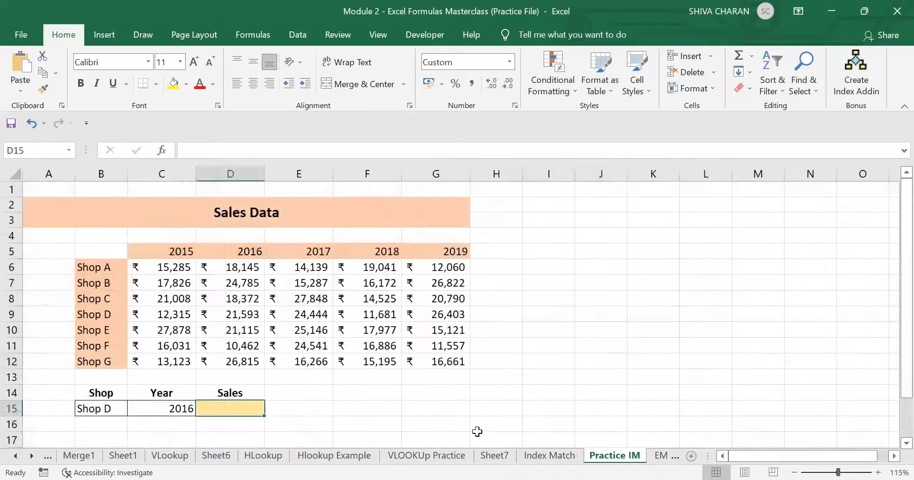
pyautogui.click(603, 377)
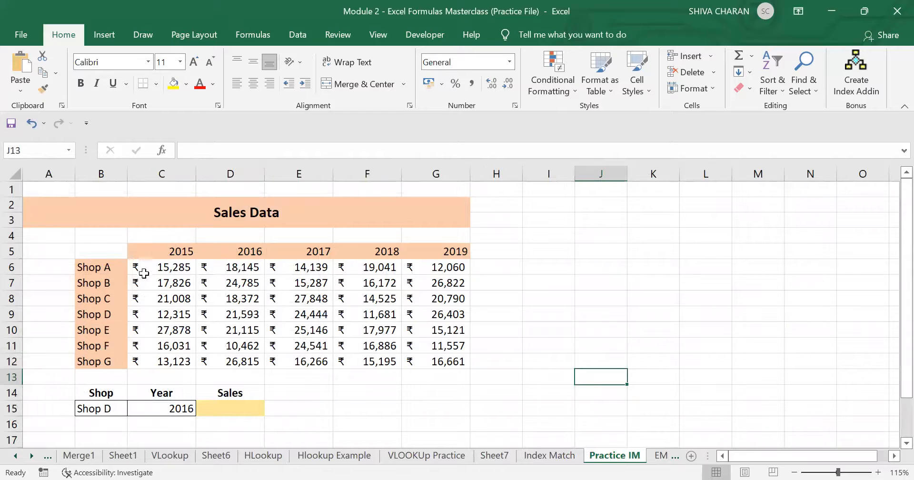
pyautogui.moveTo(99, 253); pyautogui.dragTo(476, 389)
pyautogui.click(481, 392)
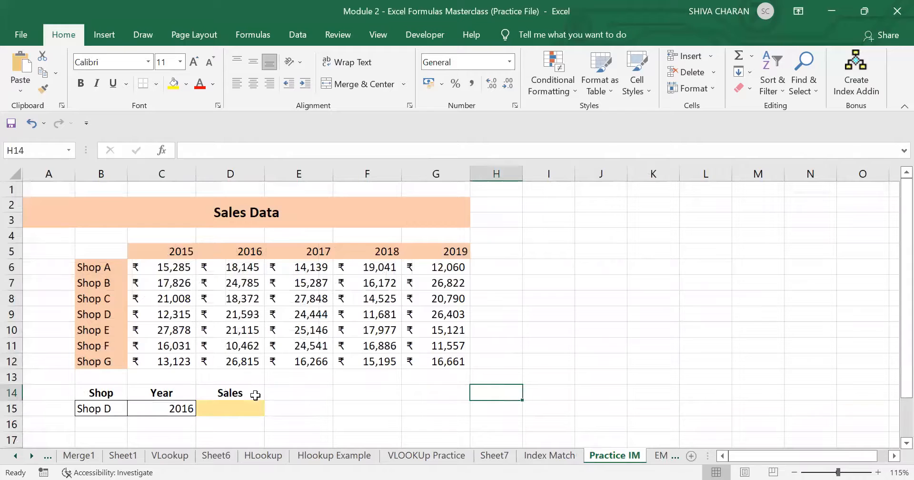
pyautogui.click(589, 270)
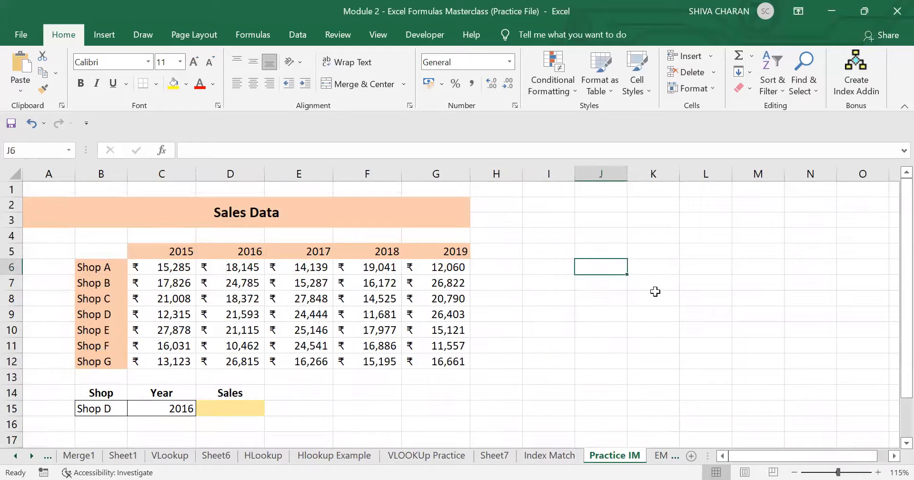
pyautogui.write('INDEXMATC')
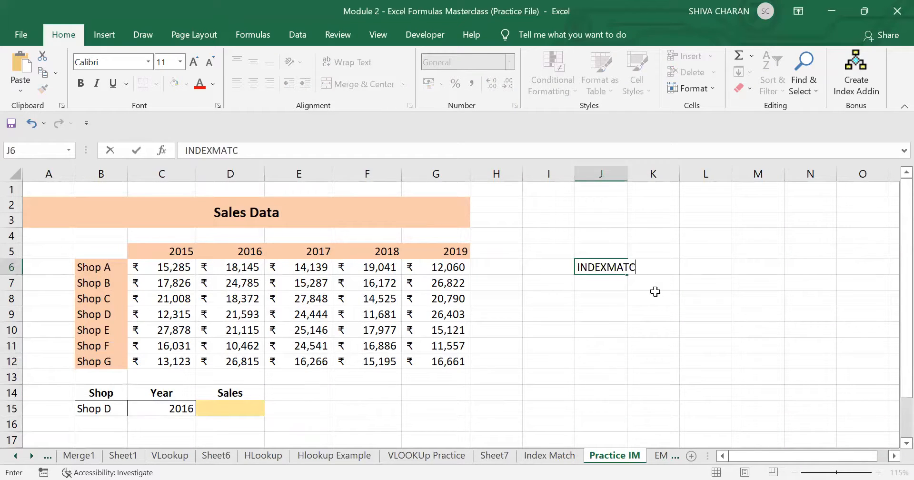
pyautogui.write('H')
pyautogui.press('Return')
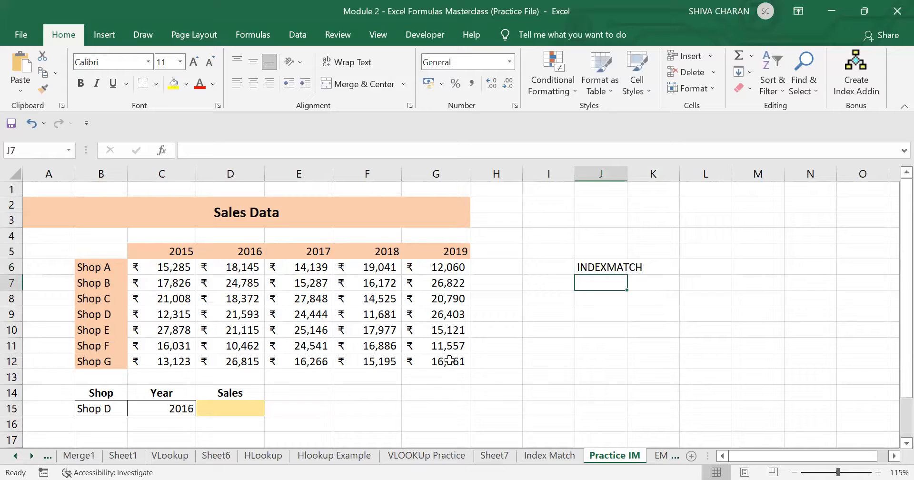
# - Locate the Shop D row and 2016 column in the sales table, then select Sales cell D15
pyautogui.click(221, 412)
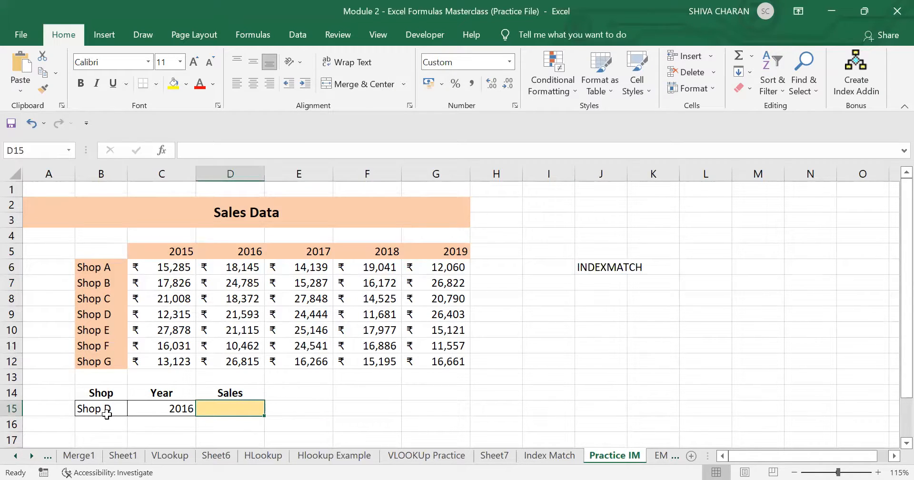
pyautogui.click(102, 411)
pyautogui.click(230, 406)
pyautogui.click(110, 408)
pyautogui.click(96, 314)
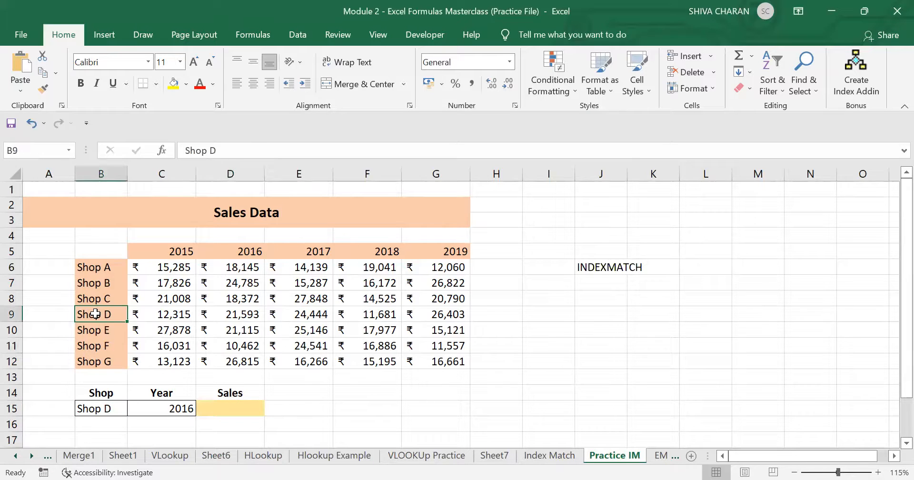
pyautogui.click(170, 410)
pyautogui.click(233, 251)
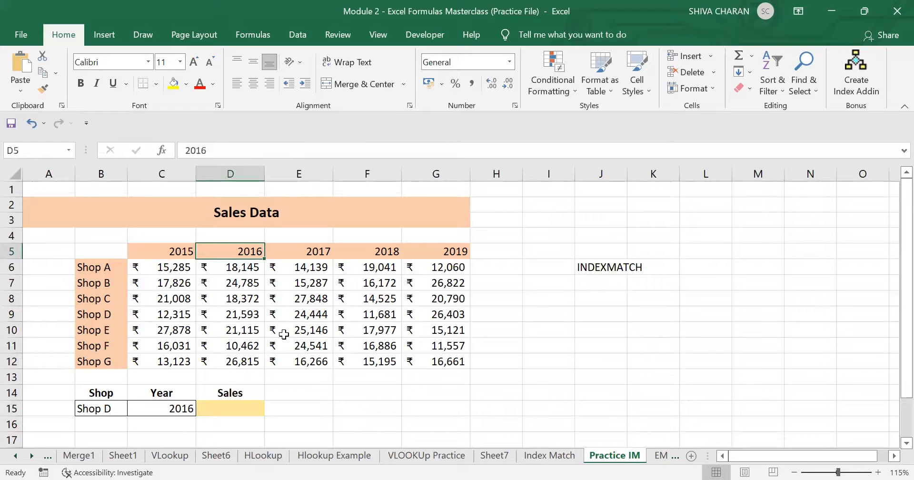
pyautogui.click(234, 407)
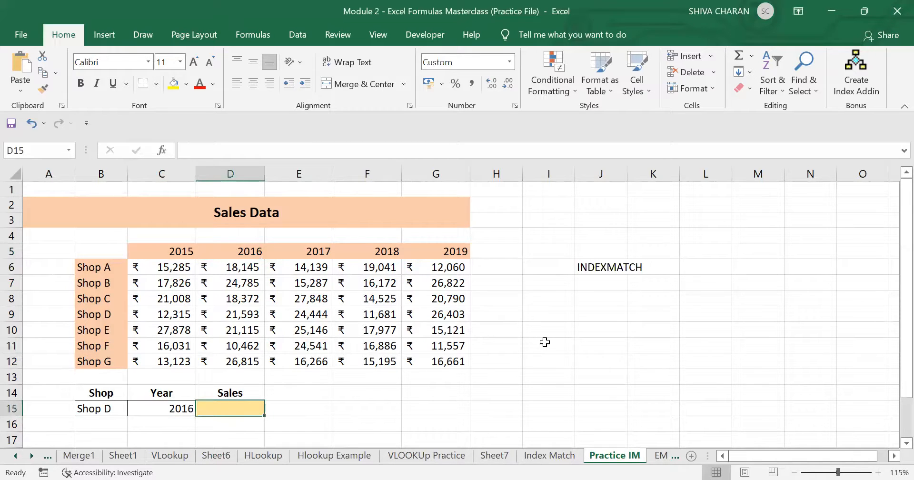
# - Start D15's formula as =INDEX(B5:G12,MATCH(B15,B5:B12,0), for the row
pyautogui.write('=')
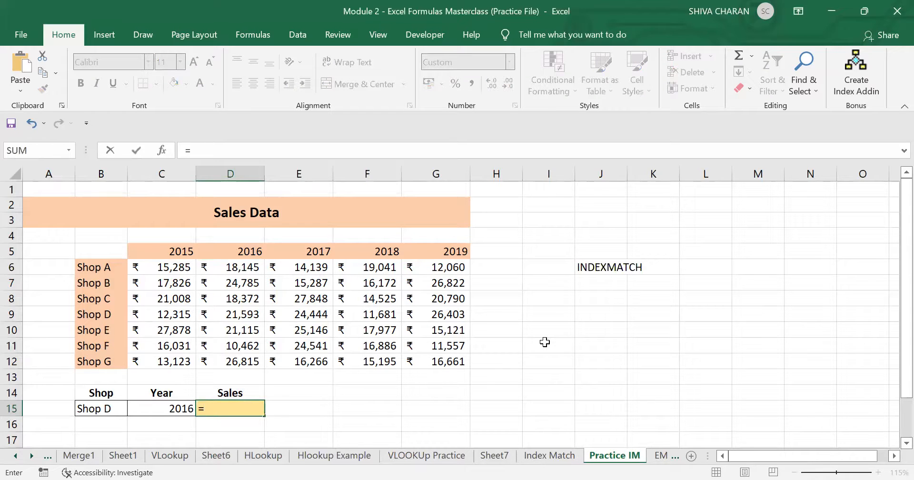
pyautogui.write('INDEX(')
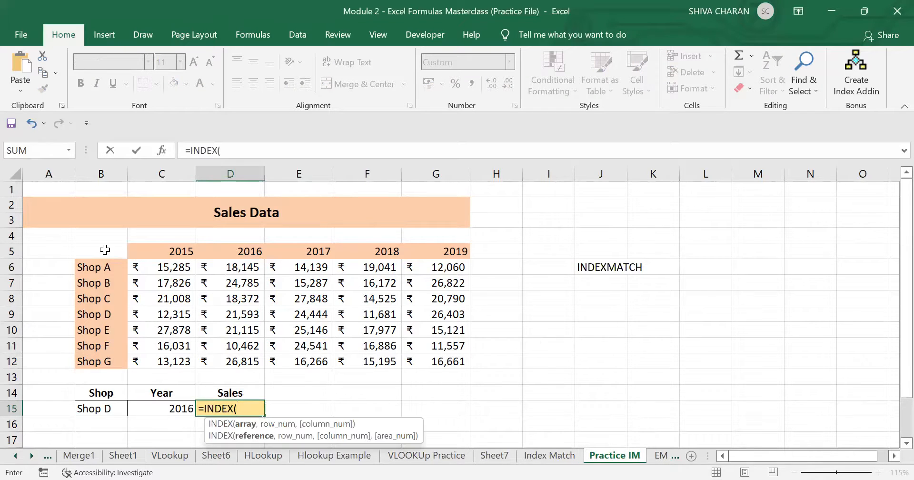
pyautogui.moveTo(101, 251); pyautogui.dragTo(188, 271)
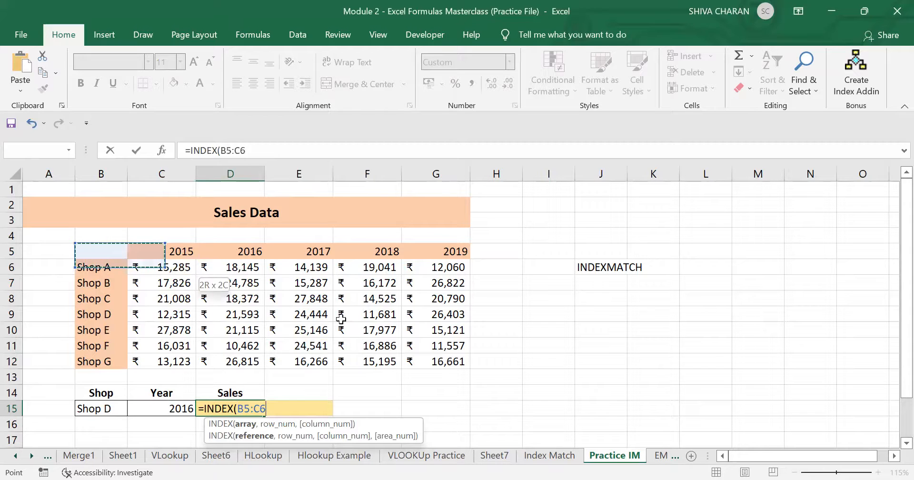
pyautogui.moveTo(447, 363); pyautogui.dragTo(448, 363)
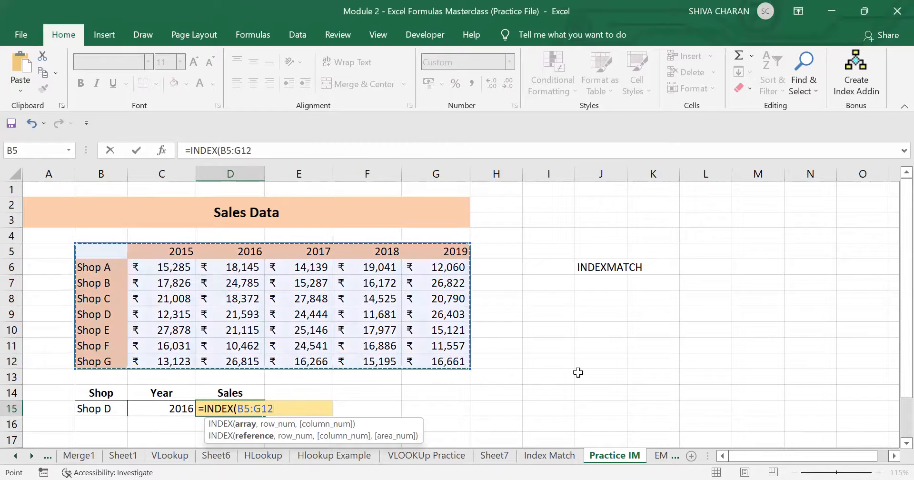
pyautogui.write(',')
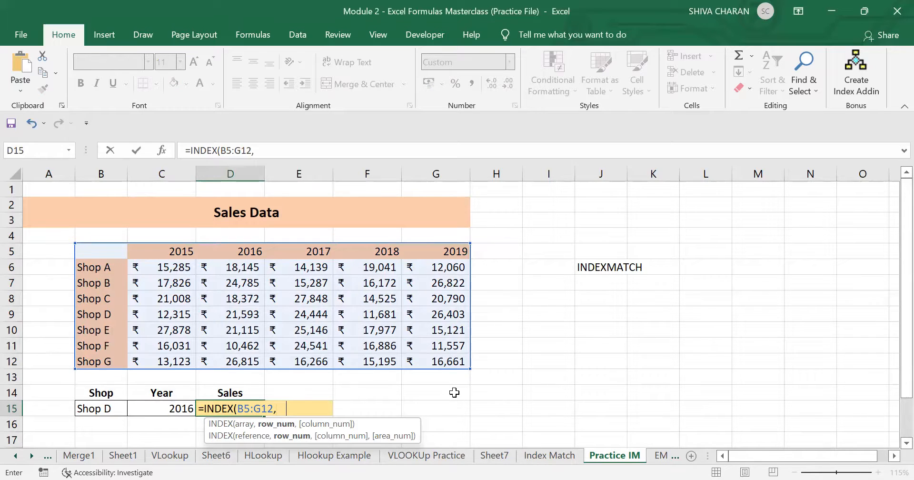
pyautogui.write('MATCH')
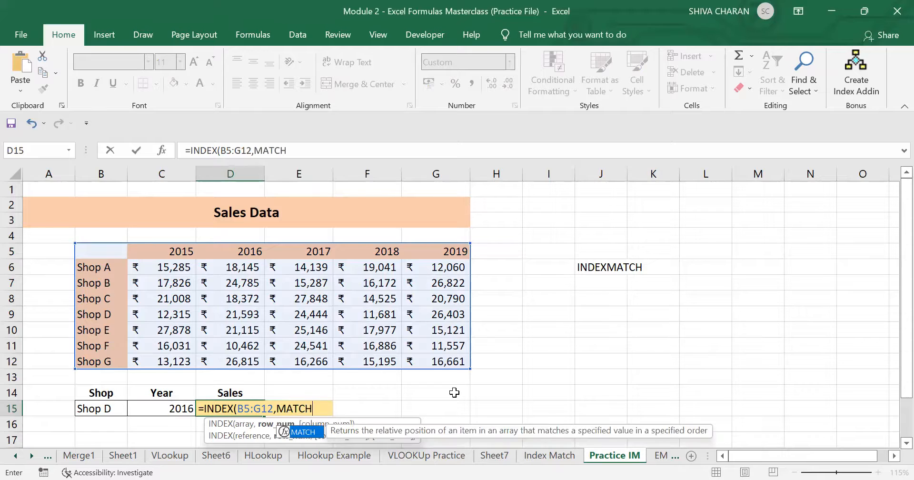
pyautogui.write('(')
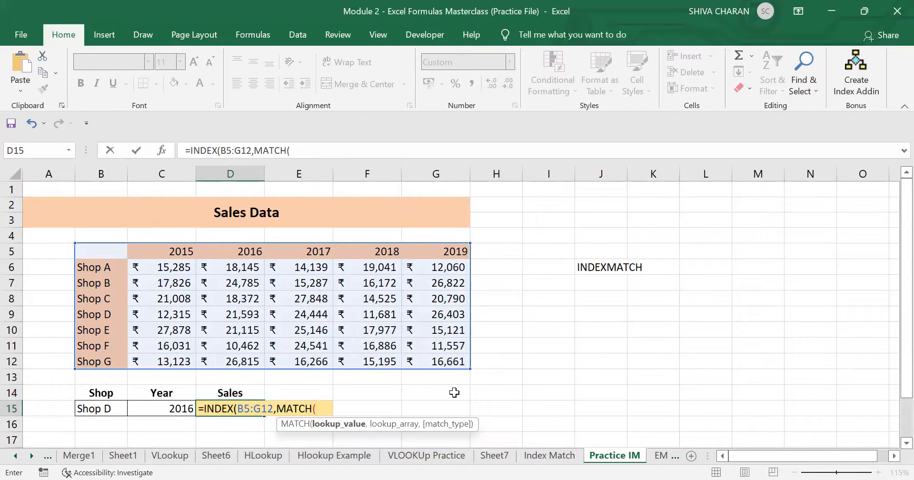
pyautogui.click(101, 409)
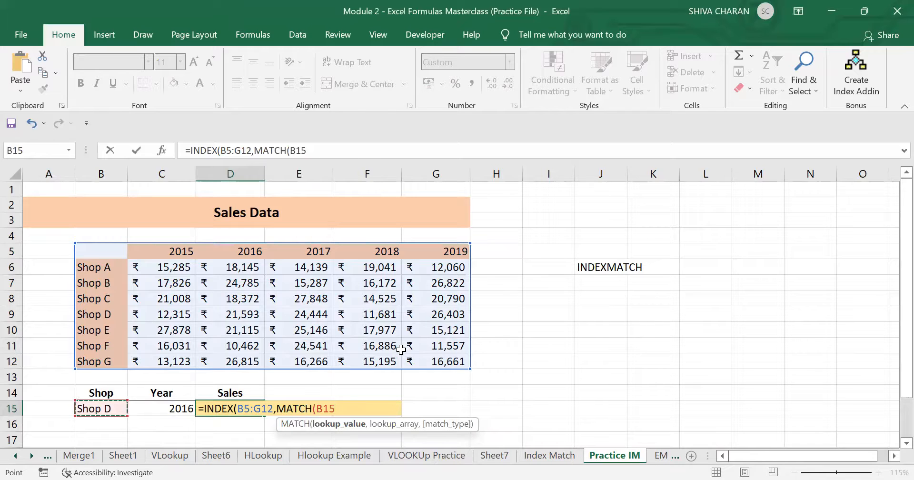
pyautogui.write(',')
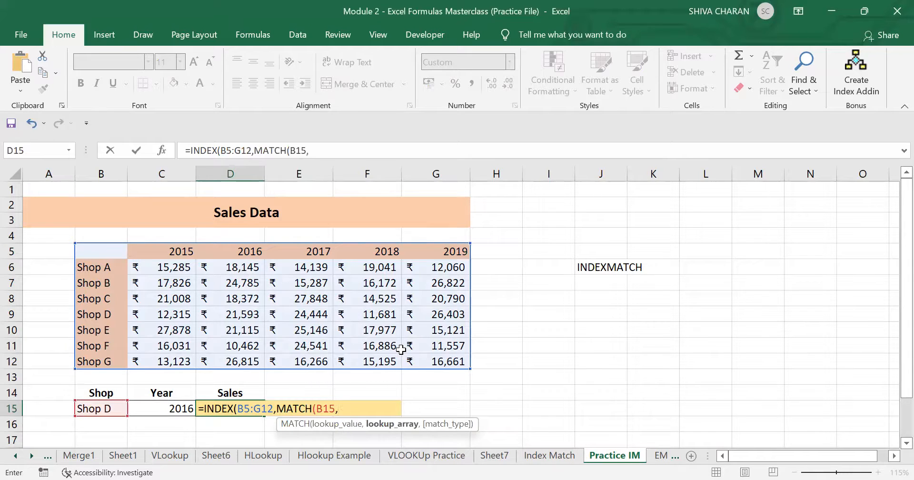
pyautogui.click(110, 253)
pyautogui.keyDown('shift'); pyautogui.click(114, 361); pyautogui.keyUp('shift')
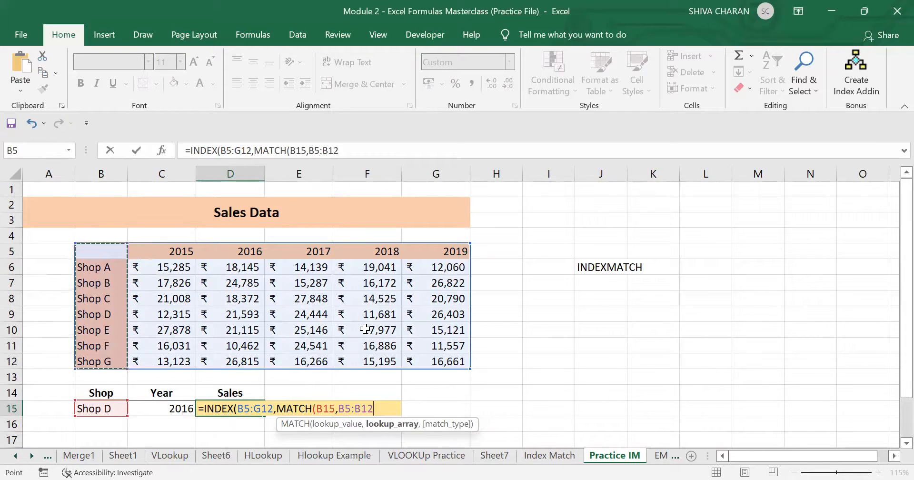
pyautogui.write(',')
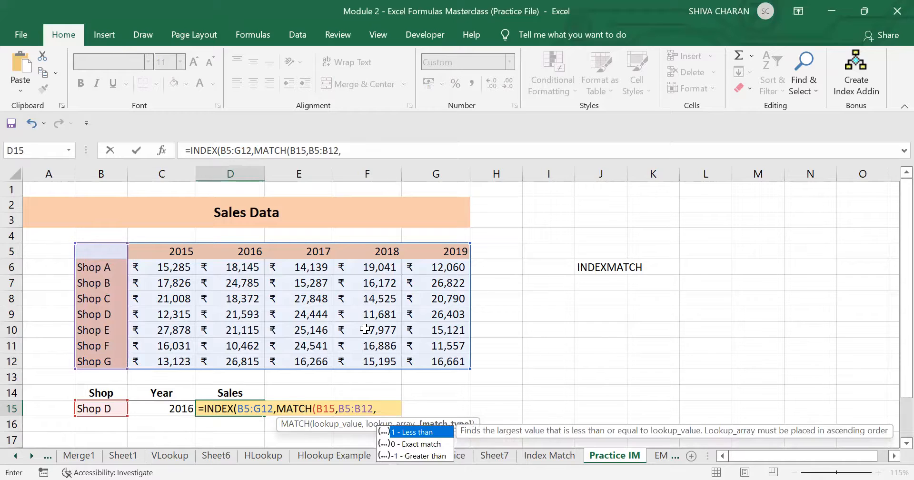
pyautogui.write('0),')
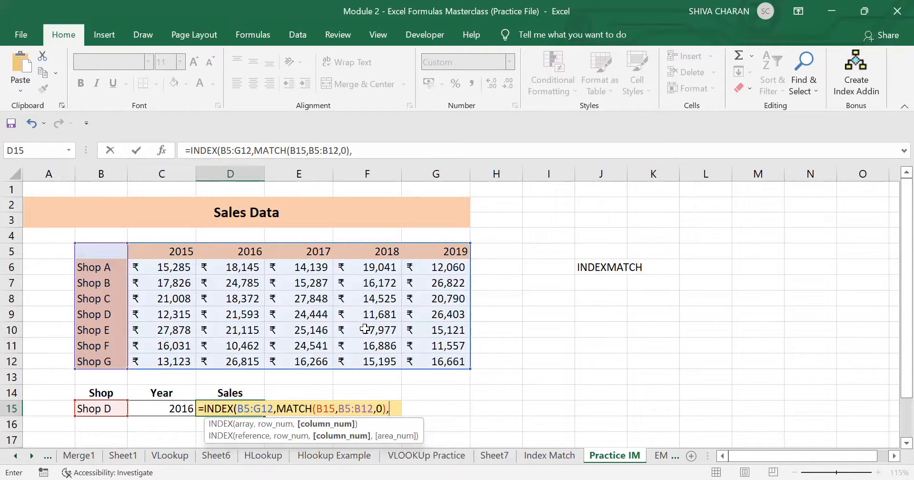
pyautogui.write('Ma')
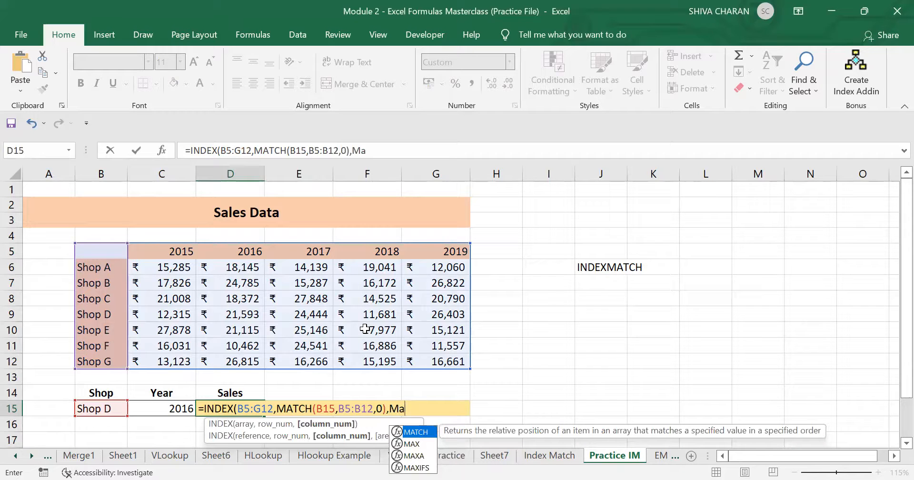
pyautogui.write('tch(')
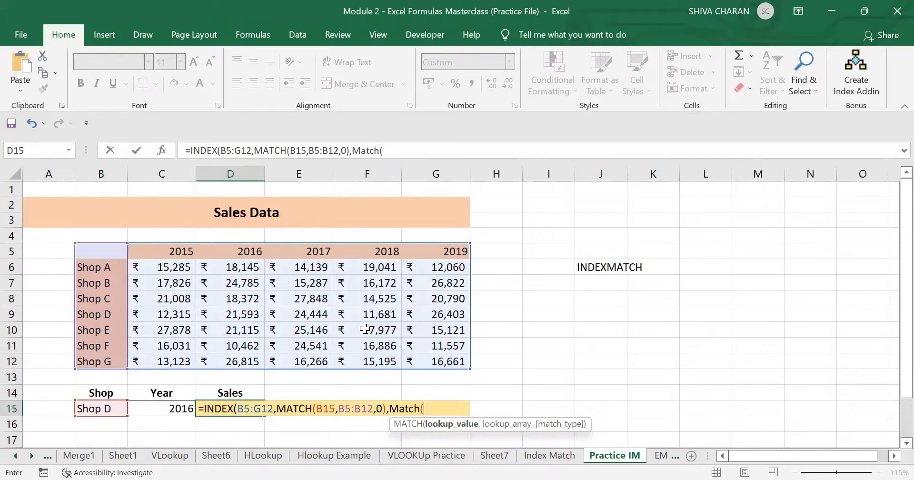
# - Add MATCH(C15,B5:G5,0) as the column argument and enter the formula
pyautogui.click(165, 410)
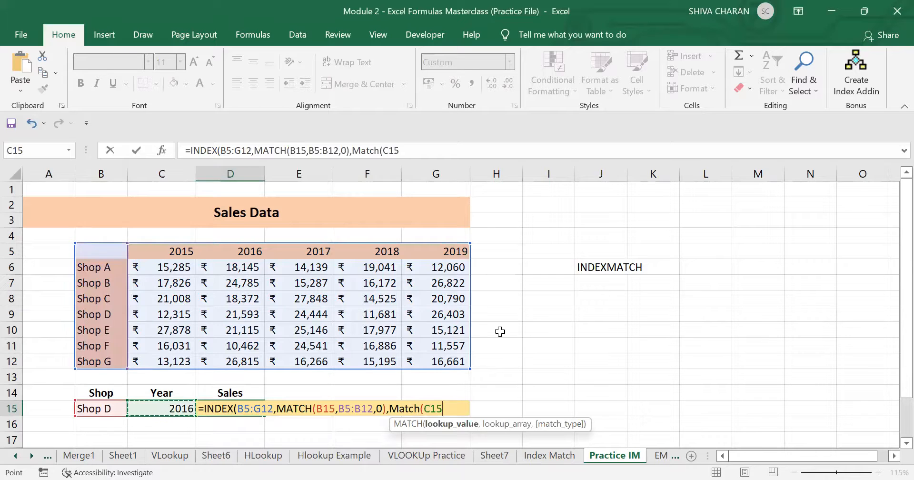
pyautogui.write(',')
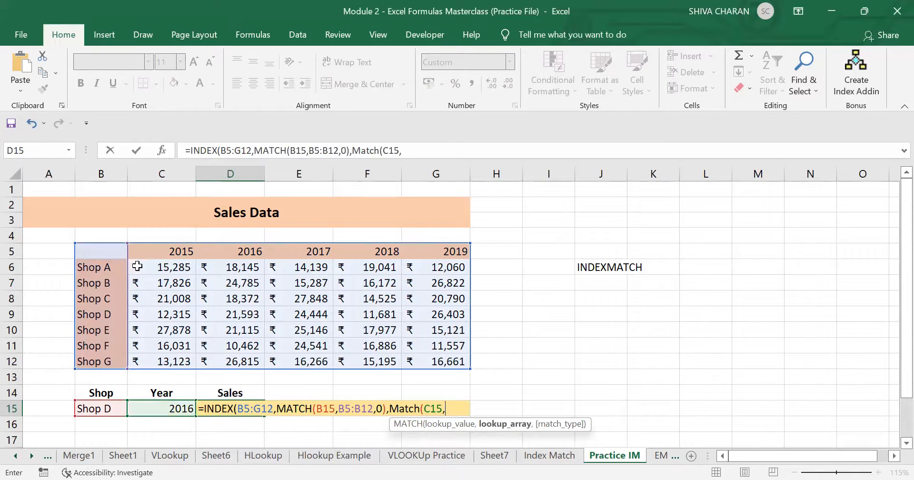
pyautogui.moveTo(93, 250); pyautogui.dragTo(428, 245)
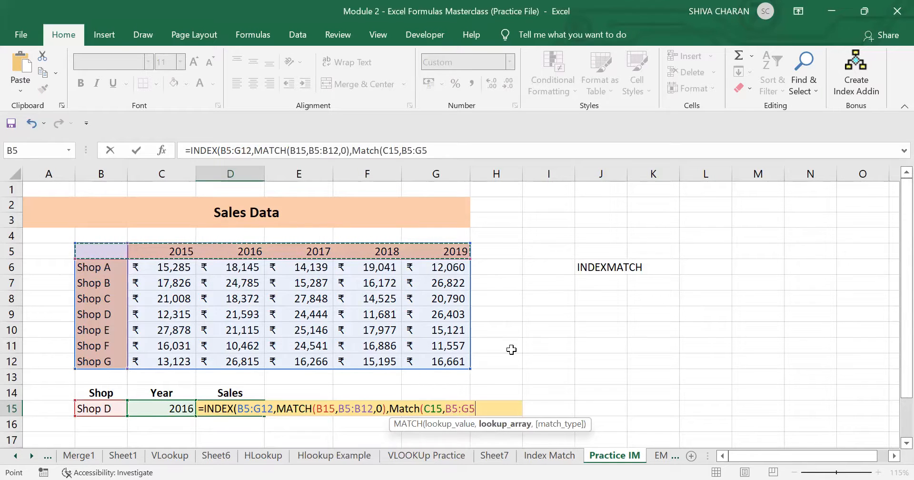
pyautogui.write(',')
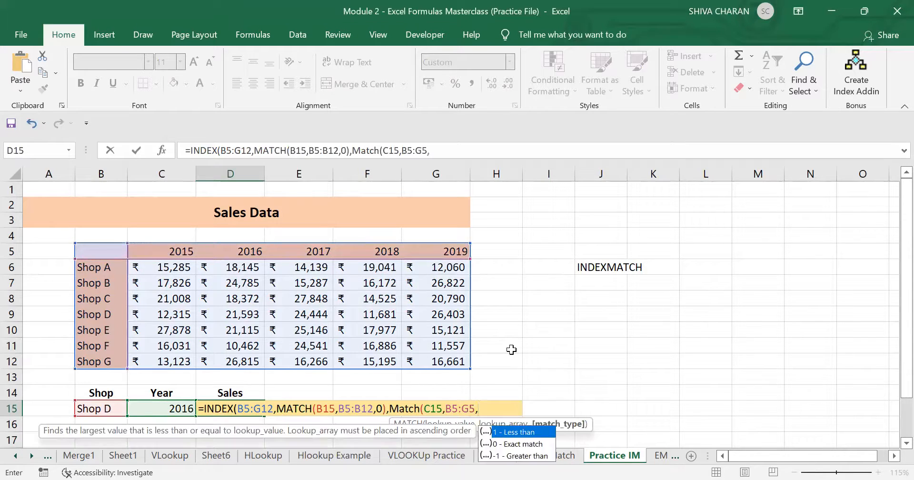
pyautogui.write('0)')
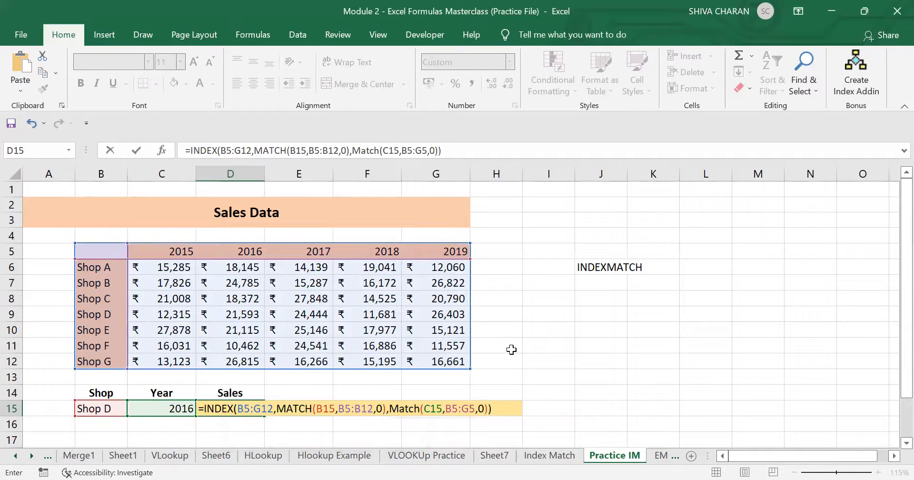
pyautogui.press('Return')
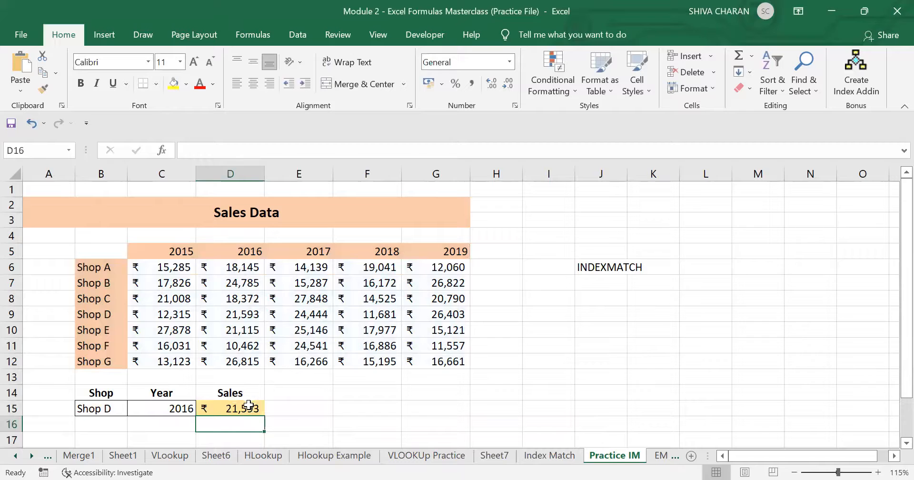
# - Compare D15's lookup result for Shop D, 2016 against the matching D9 figure in the table
pyautogui.click(248, 405)
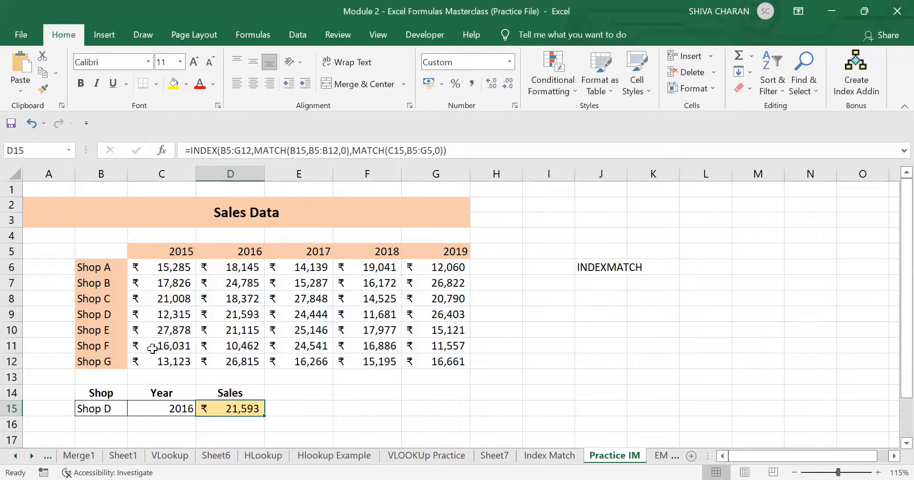
pyautogui.click(104, 407)
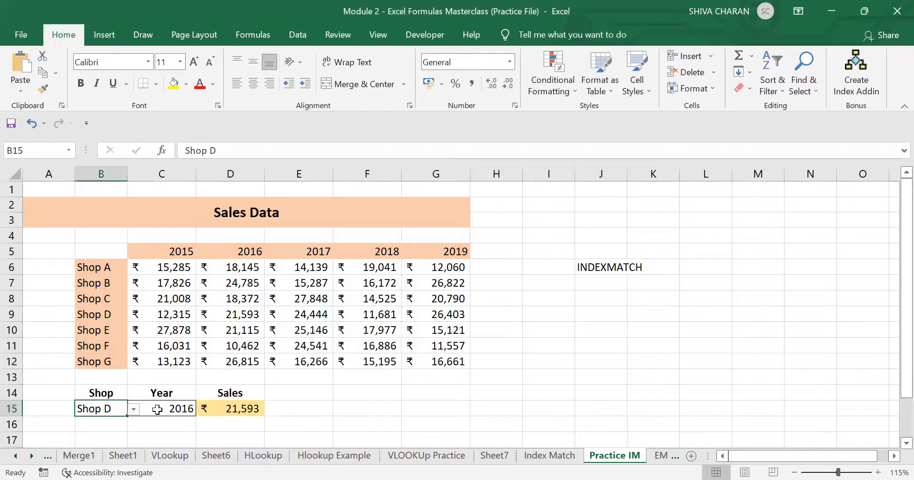
pyautogui.click(157, 409)
pyautogui.click(243, 408)
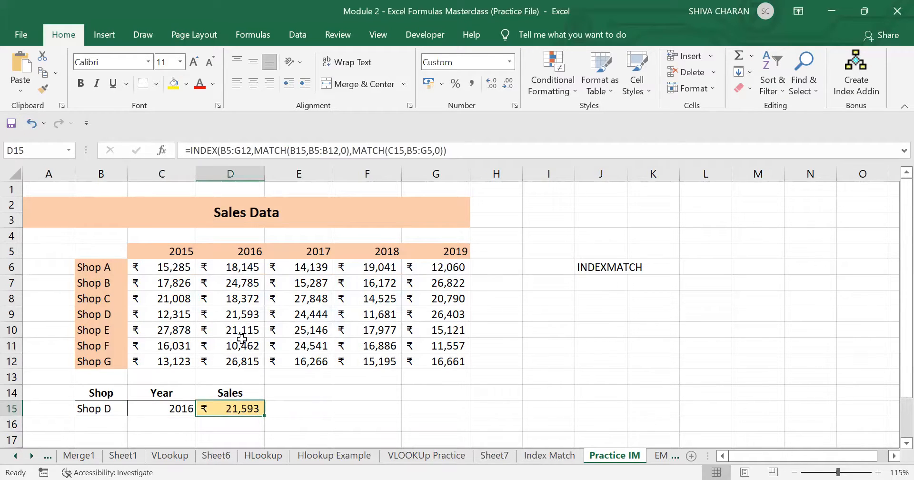
pyautogui.click(107, 316)
pyautogui.keyDown('ctrl'); pyautogui.click(247, 316); pyautogui.keyUp('ctrl')
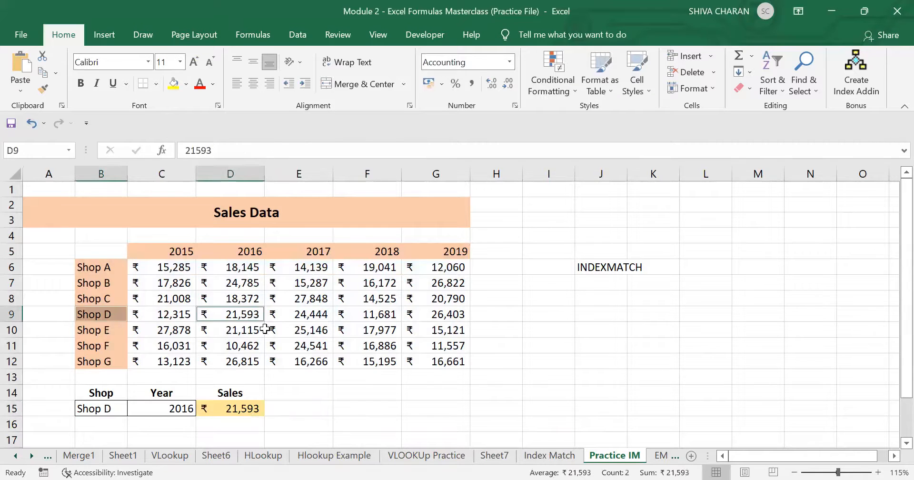
pyautogui.click(239, 315)
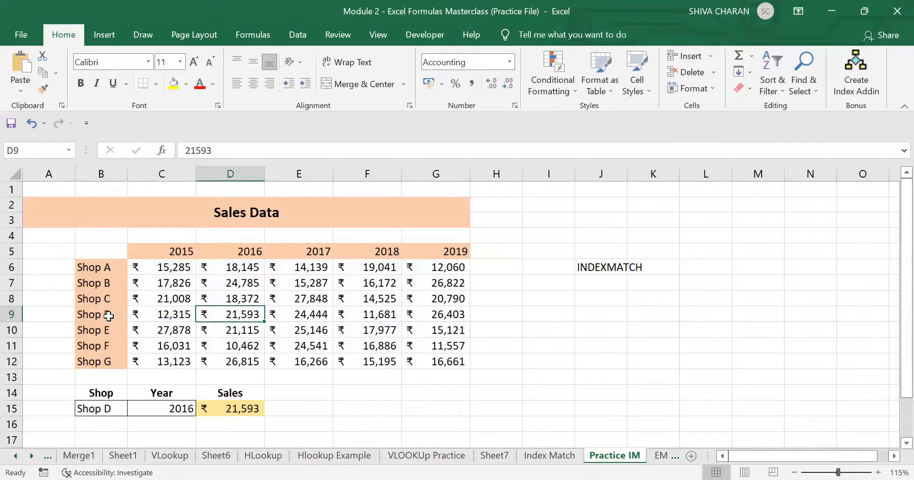
pyautogui.keyDown('ctrl'); pyautogui.click(108, 317); pyautogui.keyUp('ctrl')
# - Switch the lookup to Shop F and 2019 and verify the result against cell G11
pyautogui.click(119, 408)
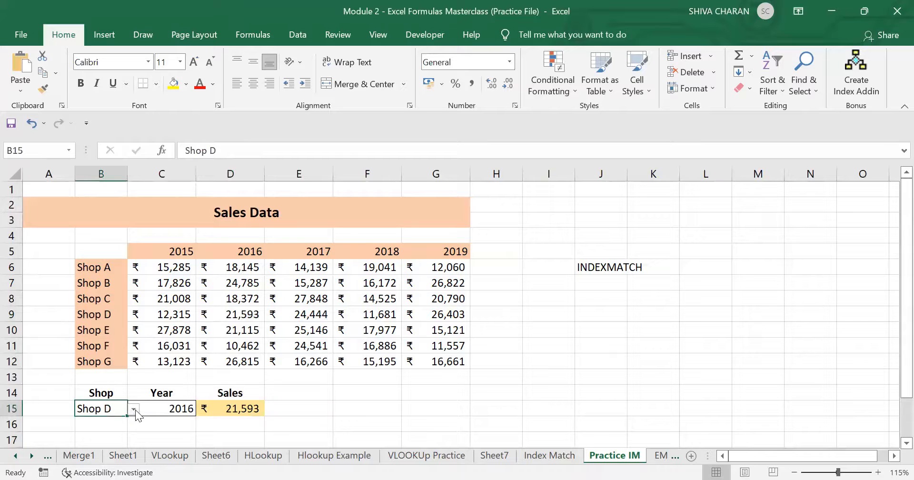
pyautogui.click(134, 409)
pyautogui.click(107, 385)
pyautogui.click(189, 409)
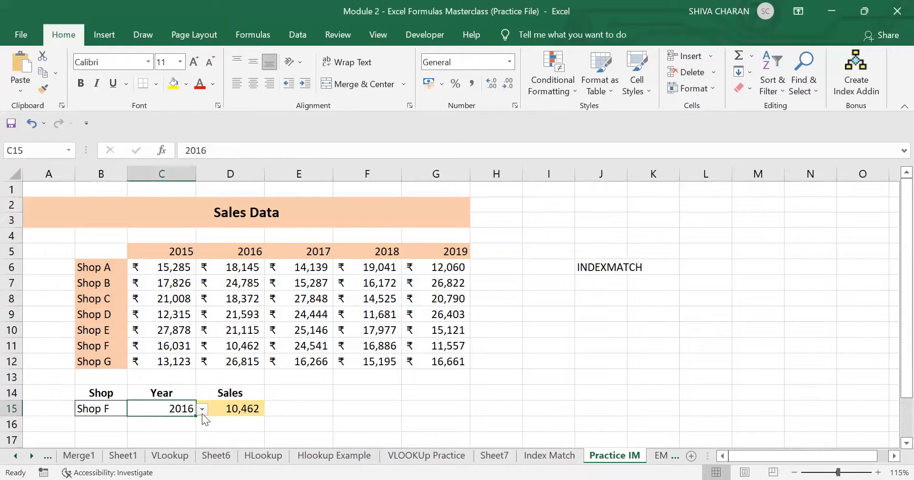
pyautogui.click(202, 409)
pyautogui.click(158, 468)
pyautogui.click(100, 405)
pyautogui.click(98, 347)
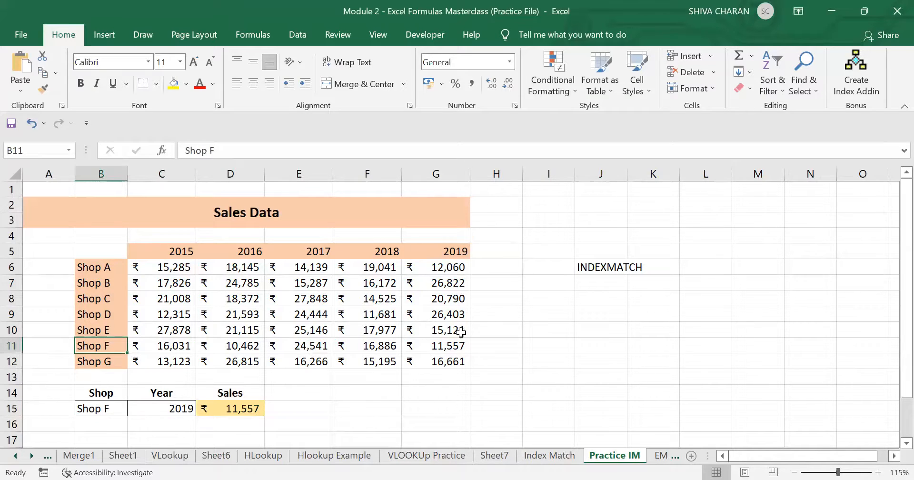
pyautogui.keyDown('ctrl'); pyautogui.click(455, 344); pyautogui.keyUp('ctrl')
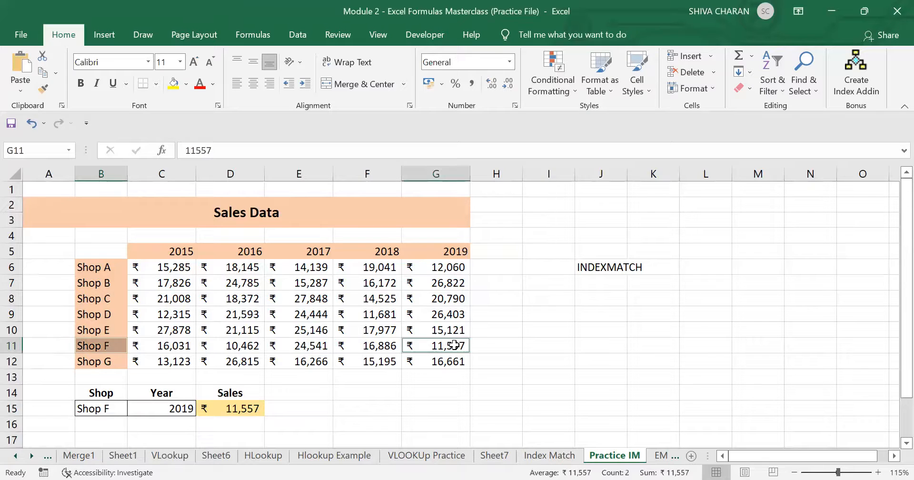
pyautogui.click(436, 346)
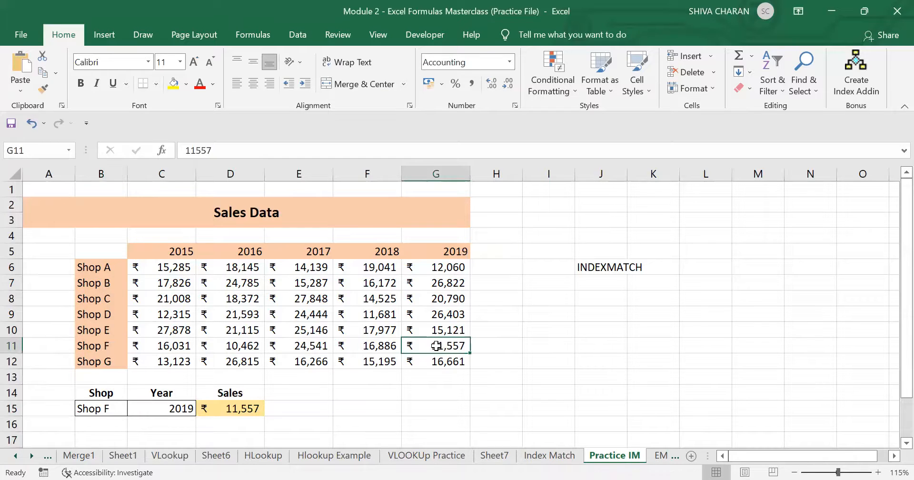
# - Change the year to 2015 and confirm D15 matches Shop F's figure in C11
pyautogui.click(171, 409)
pyautogui.click(202, 408)
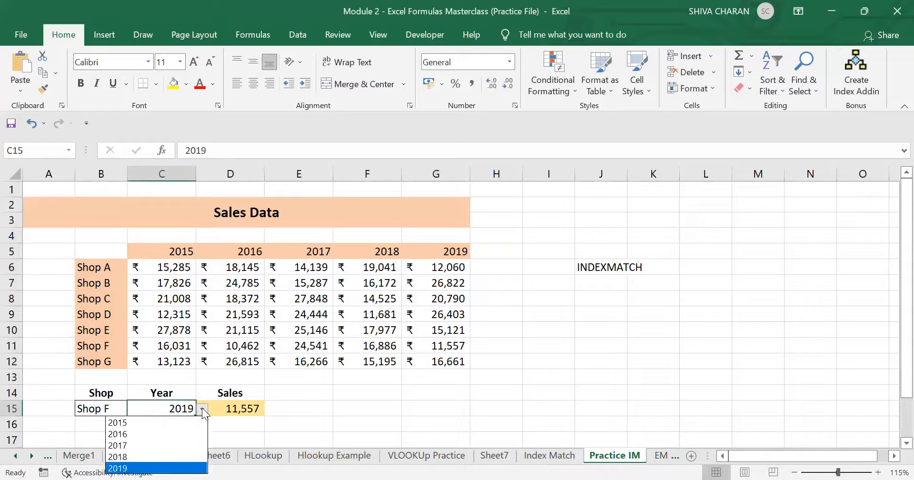
pyautogui.click(167, 422)
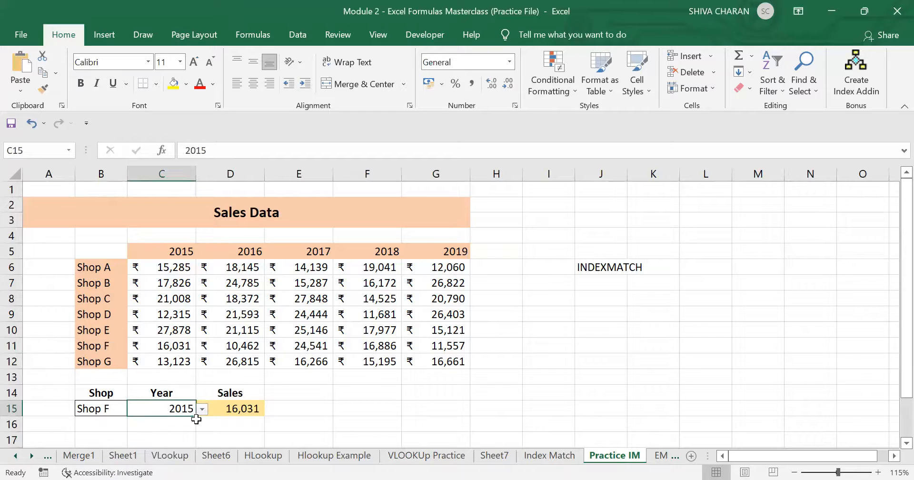
pyautogui.click(231, 406)
pyautogui.click(169, 346)
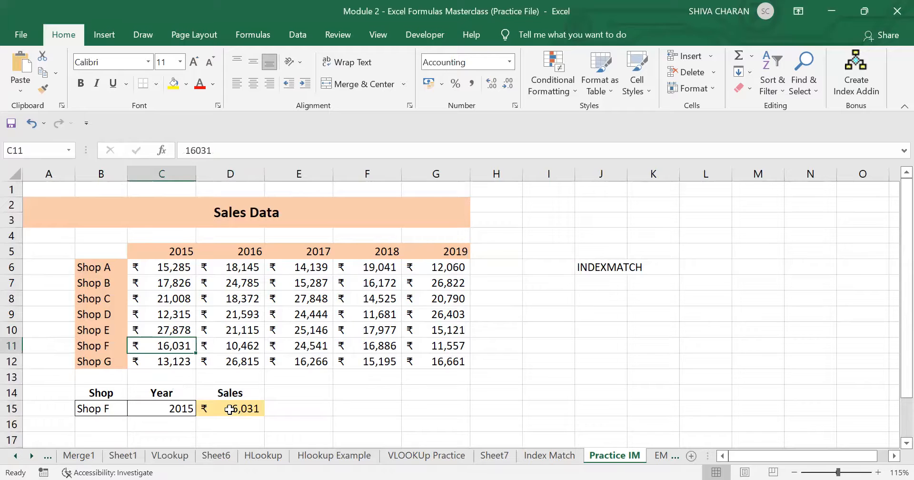
pyautogui.click(237, 407)
# - Change the shop to Shop B and confirm D15 matches the 2015 figure in C7
pyautogui.click(120, 408)
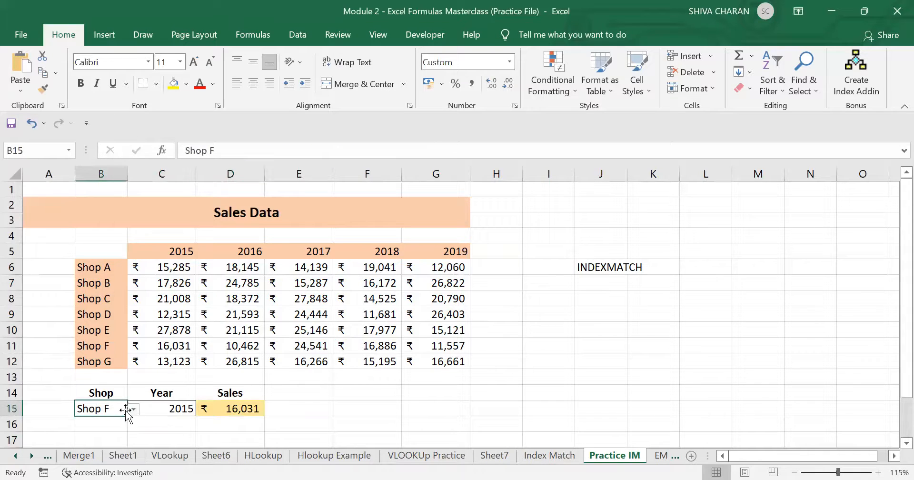
pyautogui.click(135, 411)
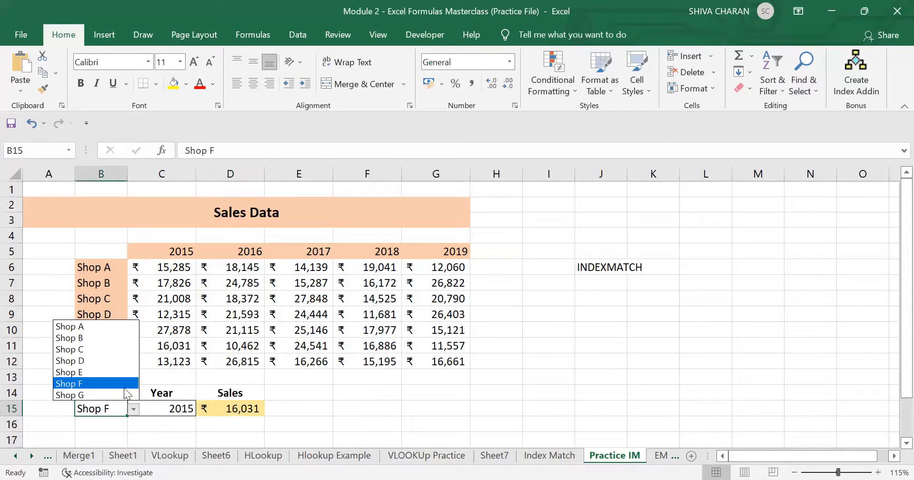
pyautogui.click(103, 336)
pyautogui.click(179, 412)
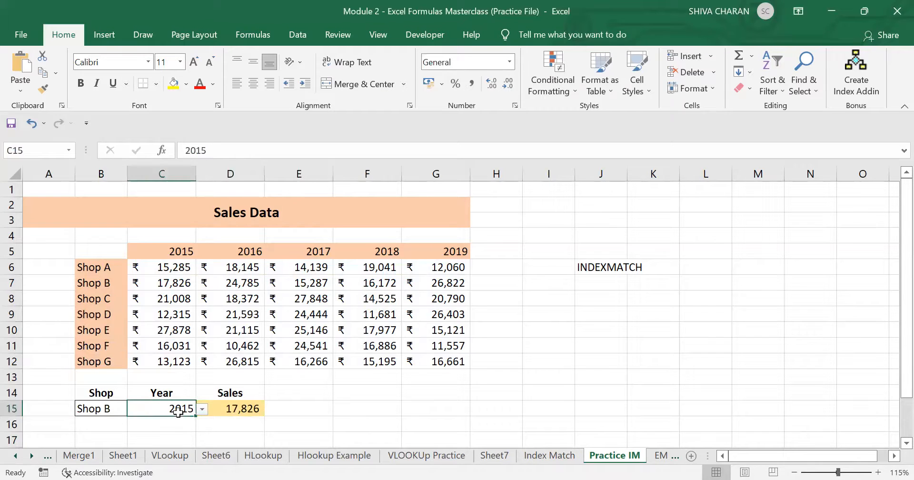
pyautogui.click(101, 409)
pyautogui.click(165, 411)
pyautogui.click(226, 409)
pyautogui.click(166, 283)
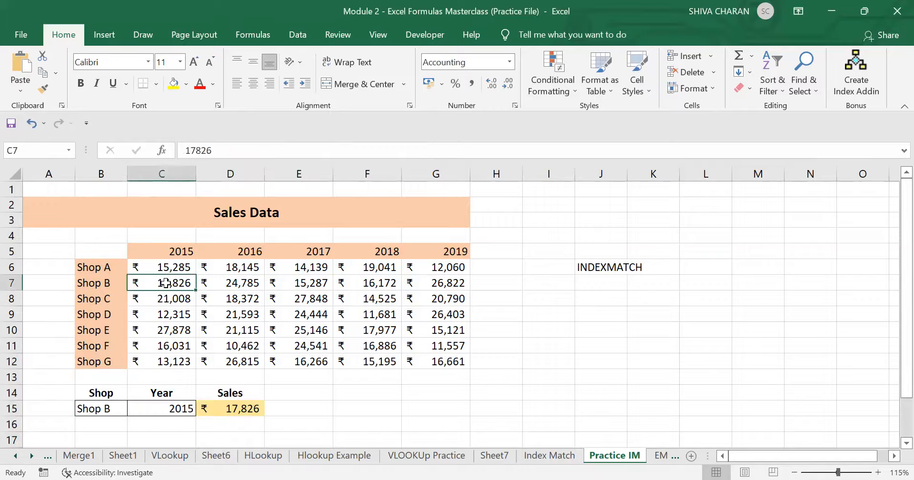
# - Pick 2018 as the year so D15 shows 16,172, then review the formula
pyautogui.click(192, 413)
pyautogui.click(203, 409)
pyautogui.click(178, 450)
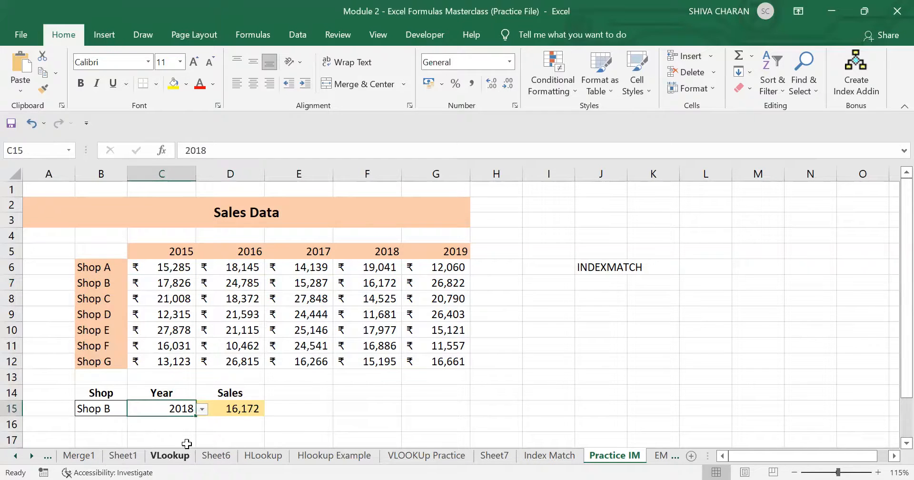
pyautogui.click(234, 409)
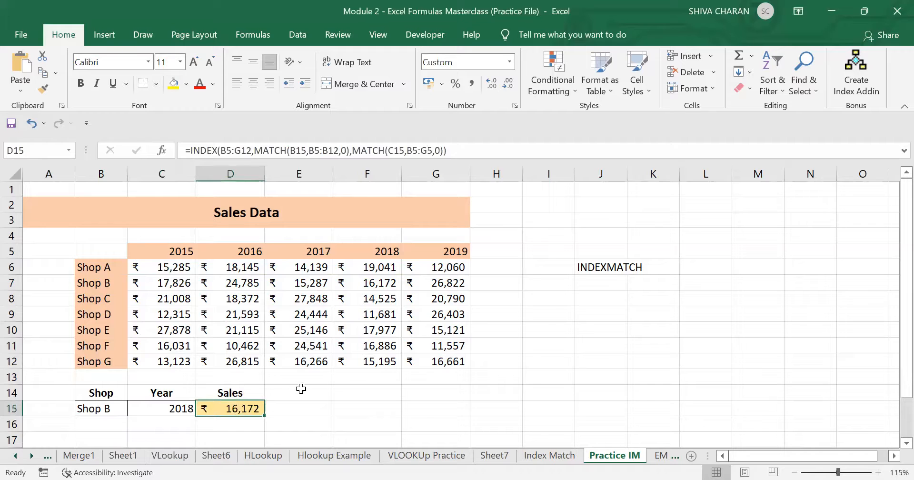
pyautogui.click(601, 270)
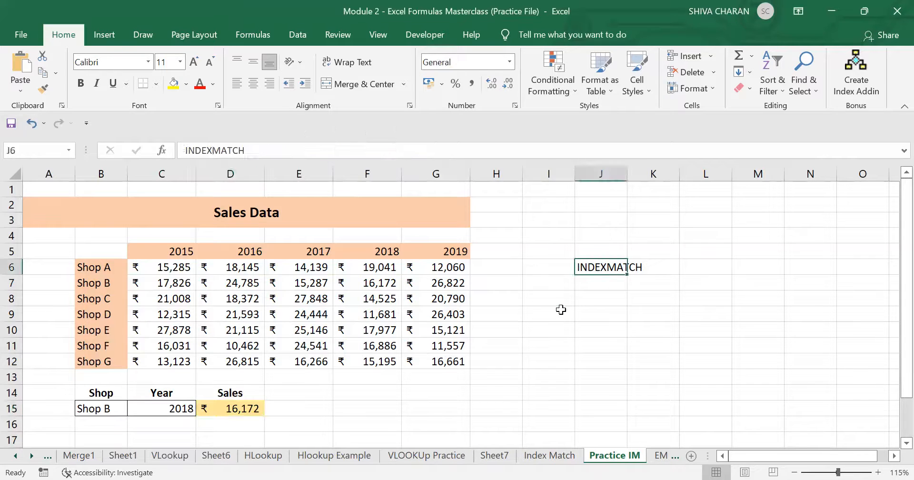
pyautogui.click(246, 409)
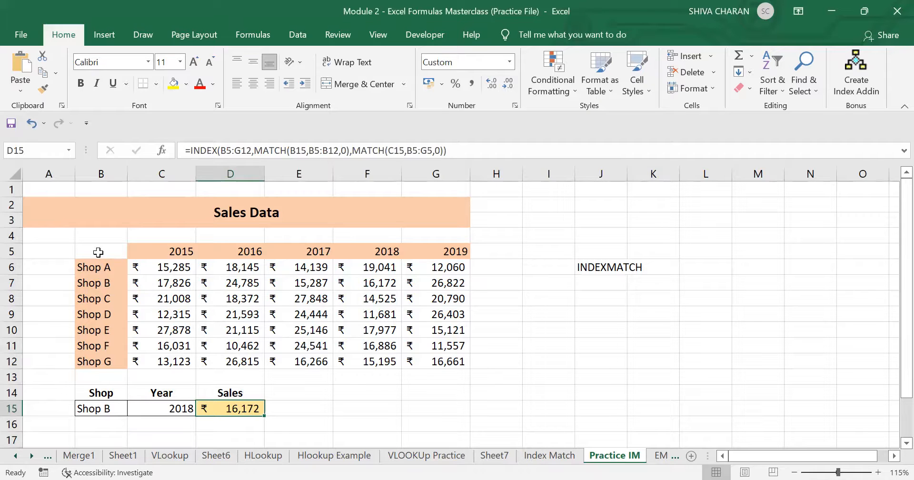
# - Move to the Index Match sheet and zoom out seven steps to reveal columns K–N
pyautogui.moveTo(98, 253); pyautogui.dragTo(443, 362)
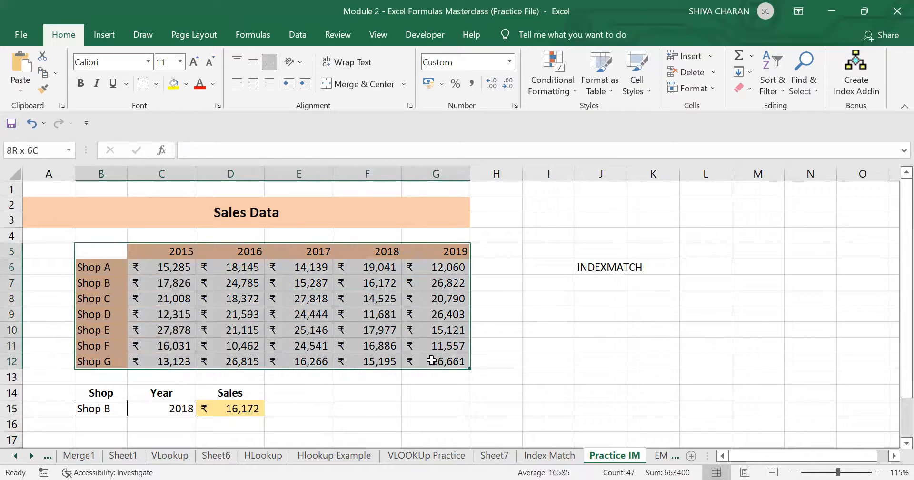
pyautogui.click(658, 393)
pyautogui.click(555, 456)
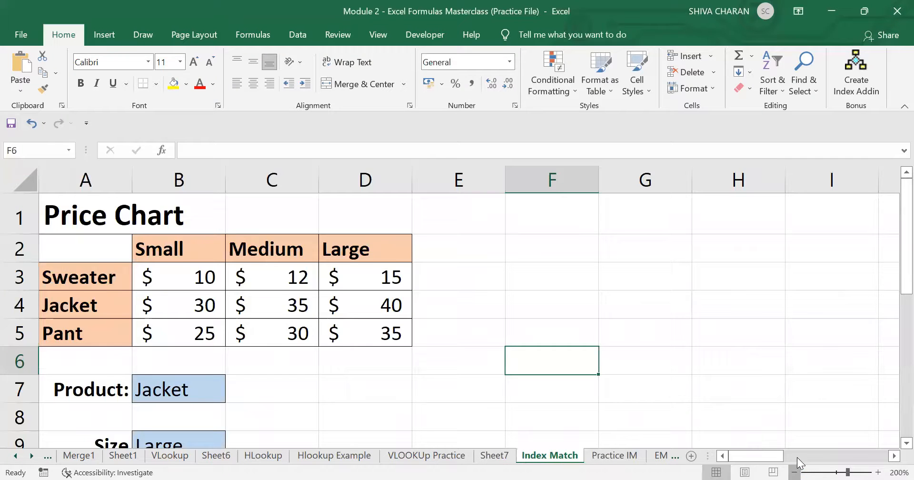
pyautogui.click(794, 472)
pyautogui.click(794, 471)
pyautogui.click(794, 472)
pyautogui.click(794, 472)
pyautogui.click(795, 471)
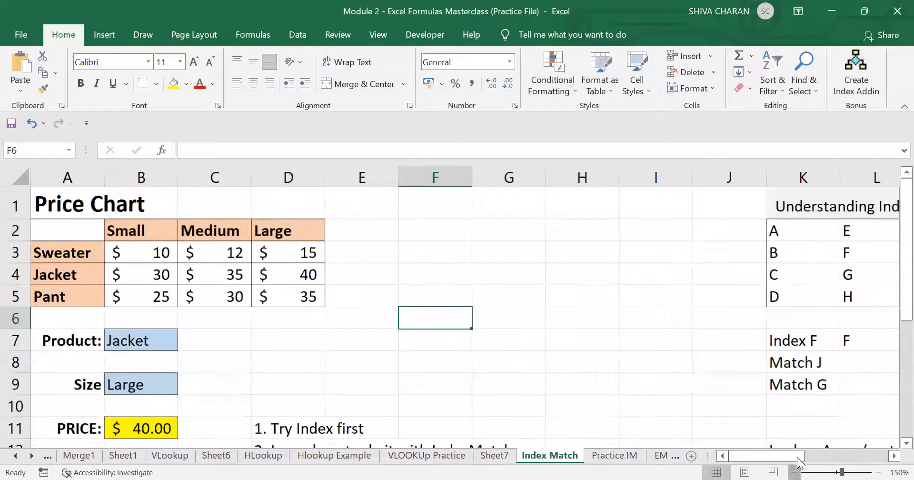
pyautogui.click(794, 472)
pyautogui.click(794, 472)
pyautogui.click(794, 472)
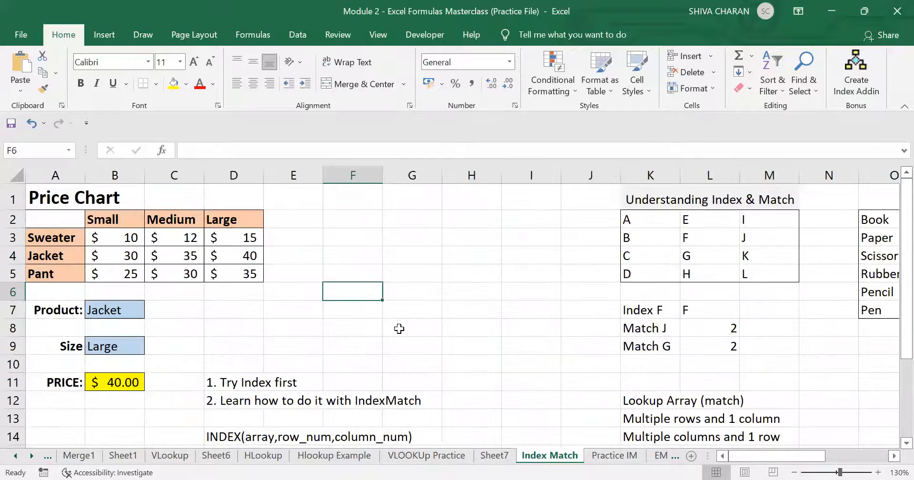
# - Review B11's PRICE lookup returning $40.00 for a large Jacket alongside the Price Chart
pyautogui.click(225, 352)
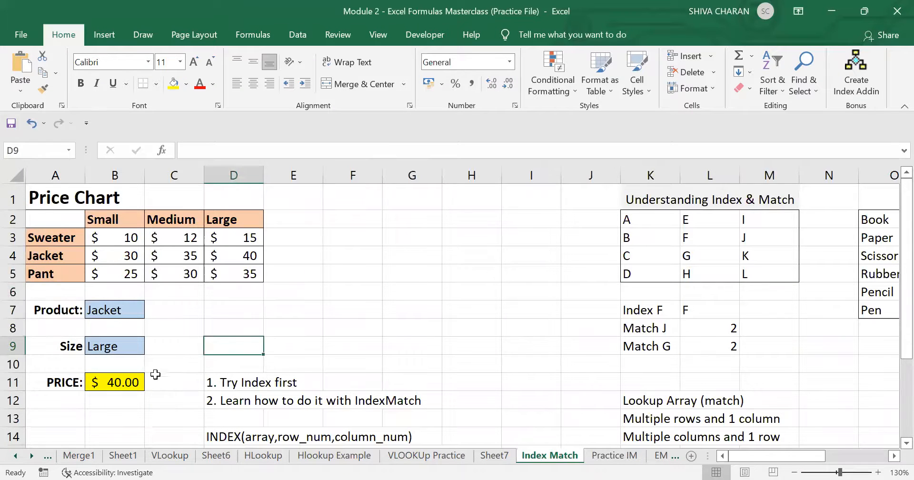
pyautogui.scroll(-1, 130, 381)
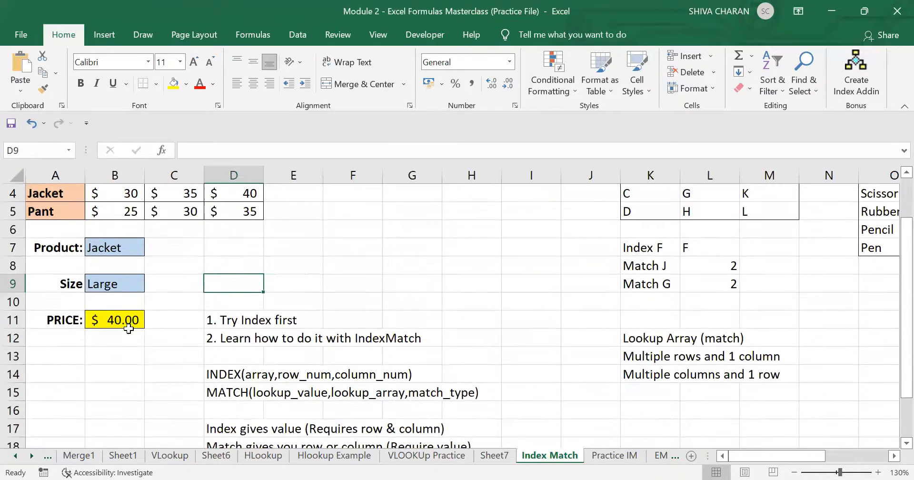
pyautogui.click(120, 320)
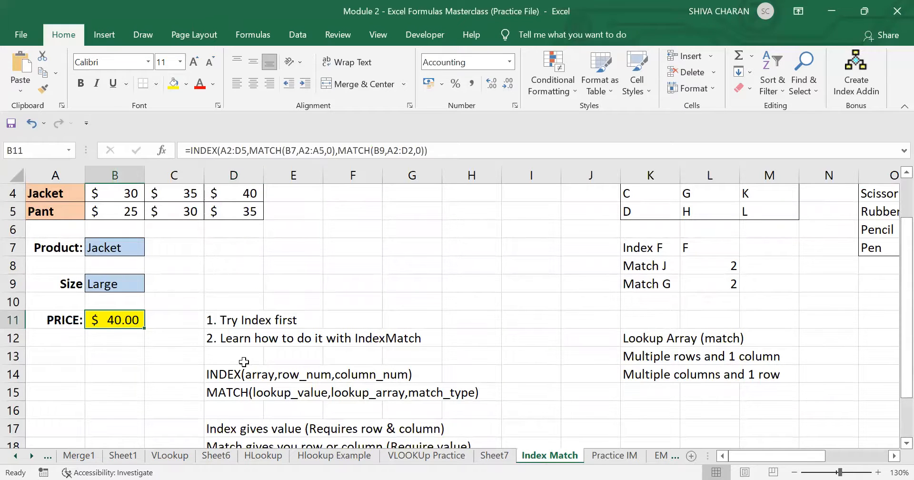
pyautogui.click(229, 339)
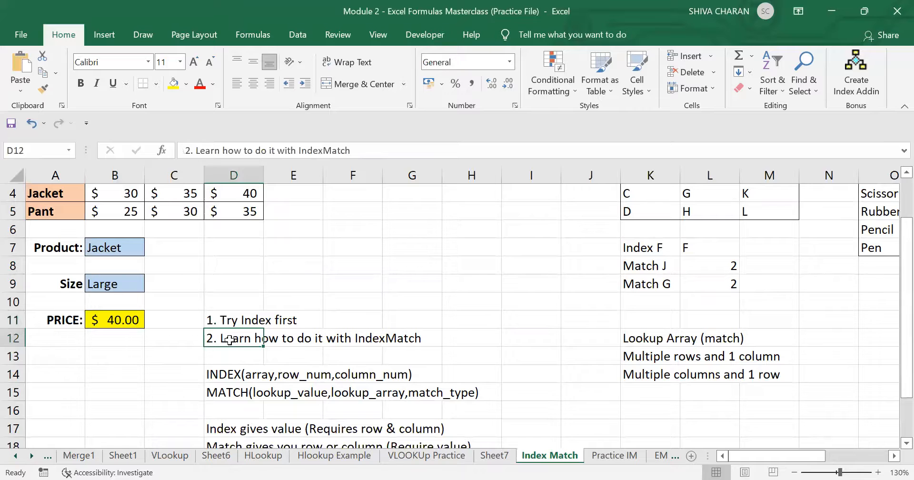
pyautogui.click(120, 320)
pyautogui.scroll(1, 167, 354)
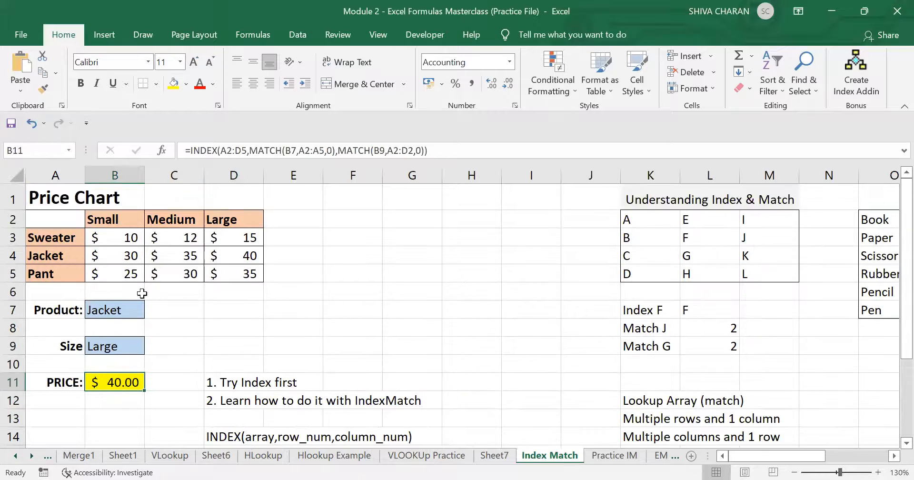
pyautogui.moveTo(70, 221); pyautogui.dragTo(234, 276)
pyautogui.click(476, 357)
pyautogui.scroll(-2, 843, 367)
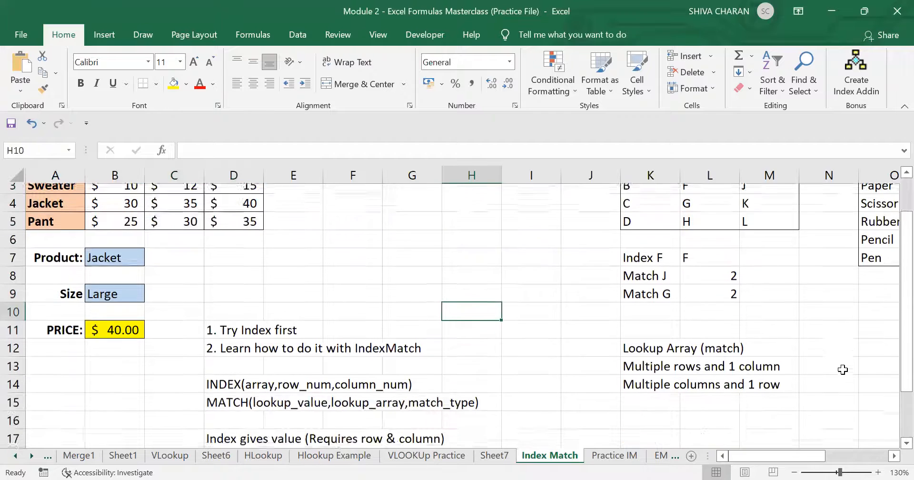
pyautogui.scroll(-1, 852, 368)
pyautogui.scroll(3, 853, 368)
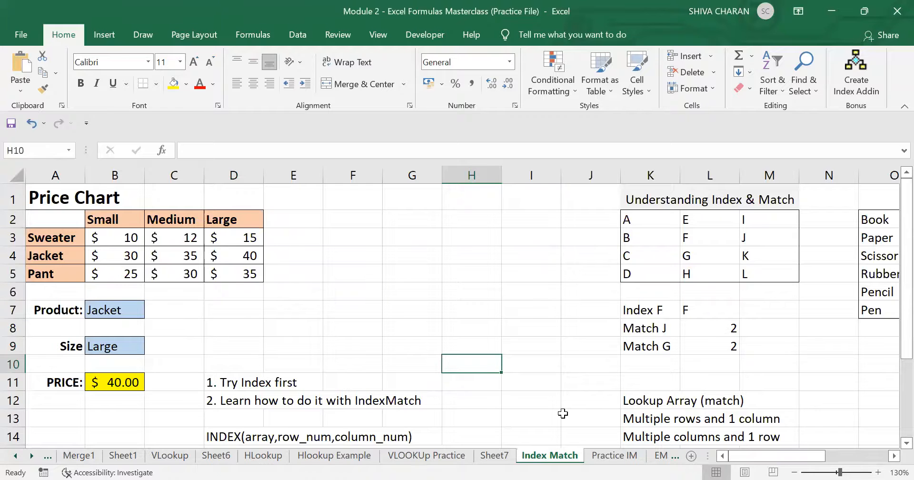
pyautogui.moveTo(756, 456)
pyautogui.mouseDown()
pyautogui.moveTo(791, 457)
pyautogui.moveTo(750, 458)
pyautogui.mouseUp()
# - Go back to the Practice IM sheet and select empty cell K13
pyautogui.click(613, 456)
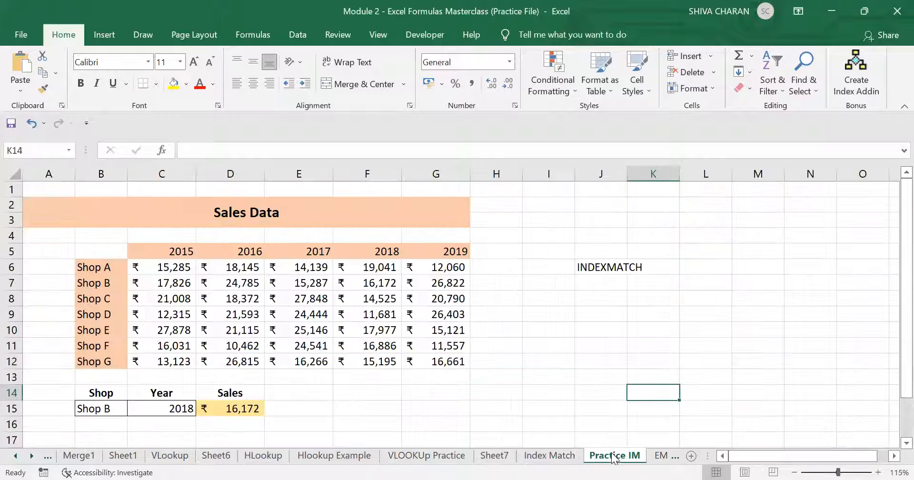
pyautogui.click(493, 410)
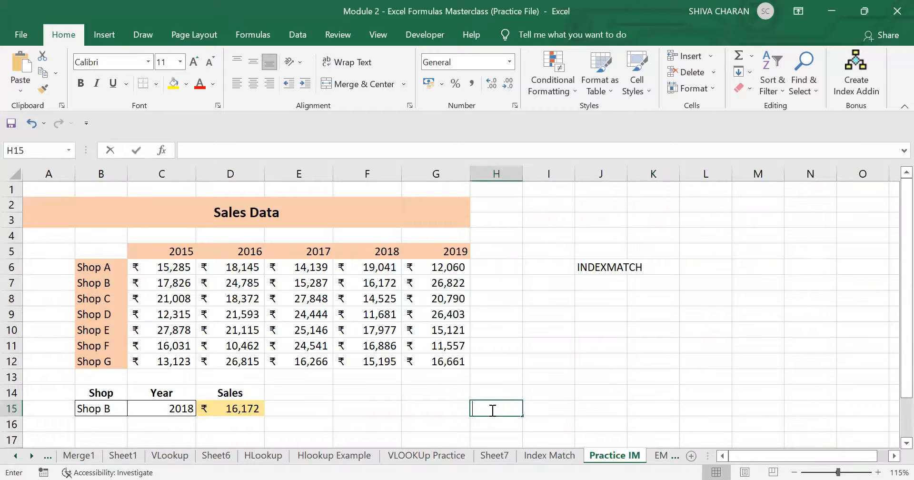
pyautogui.click(557, 408)
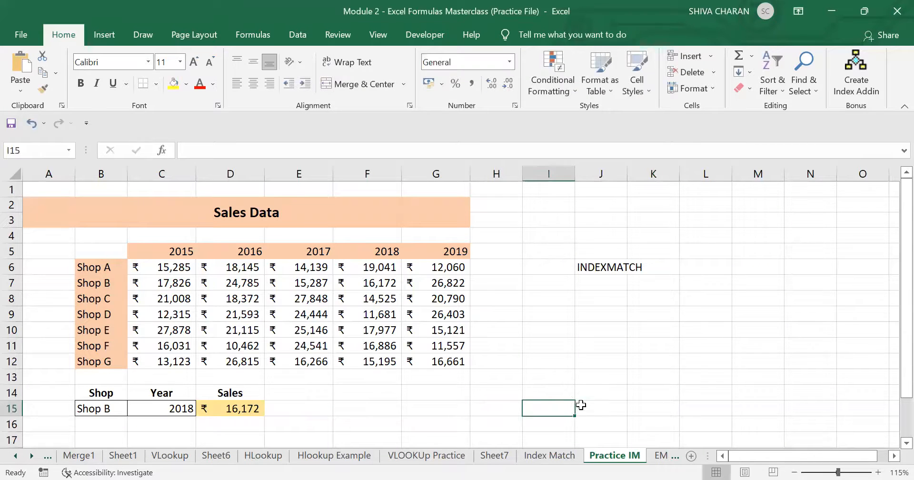
pyautogui.click(654, 376)
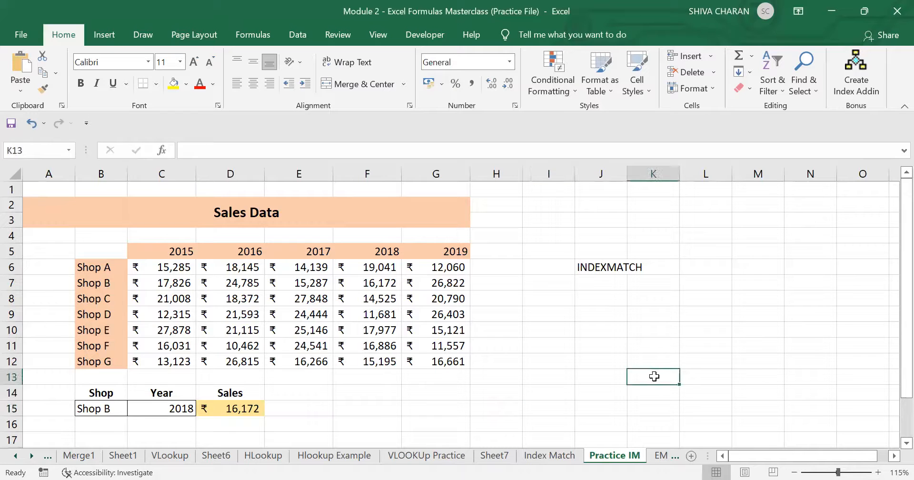